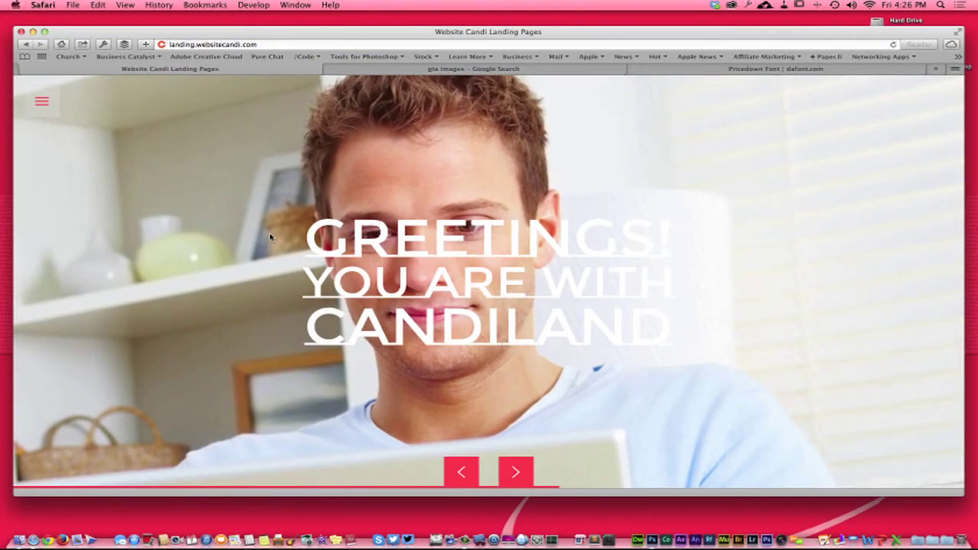
- Examine the landing page from its header slider down to the Dream Team section's GTA-style artwork
scroll(271, 236, down, 1)
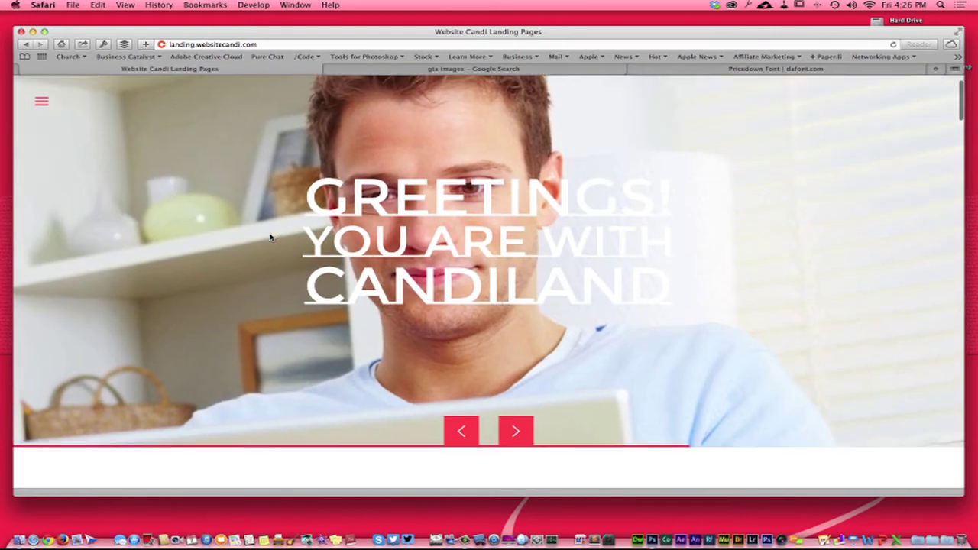
scroll(270, 237, down, 3)
scroll(269, 237, down, 4)
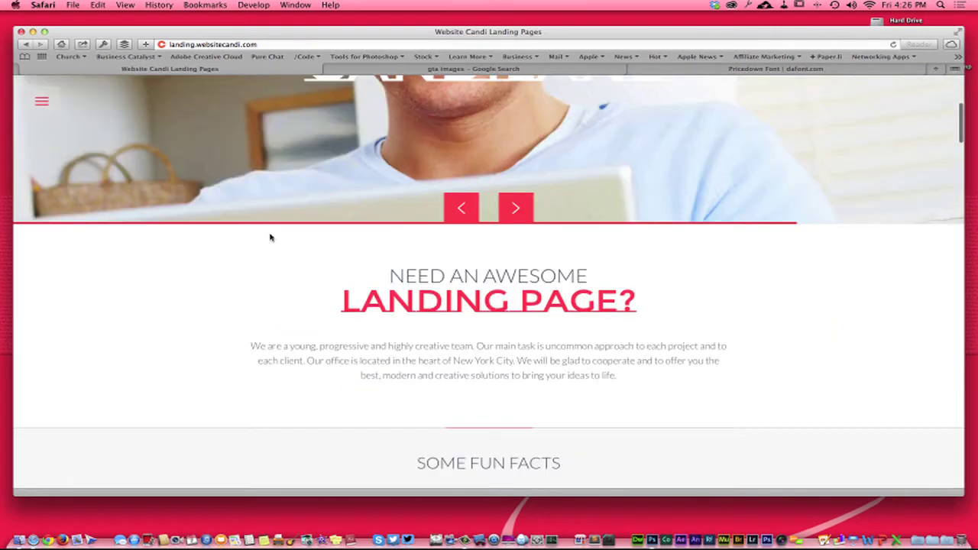
scroll(270, 237, up, 4)
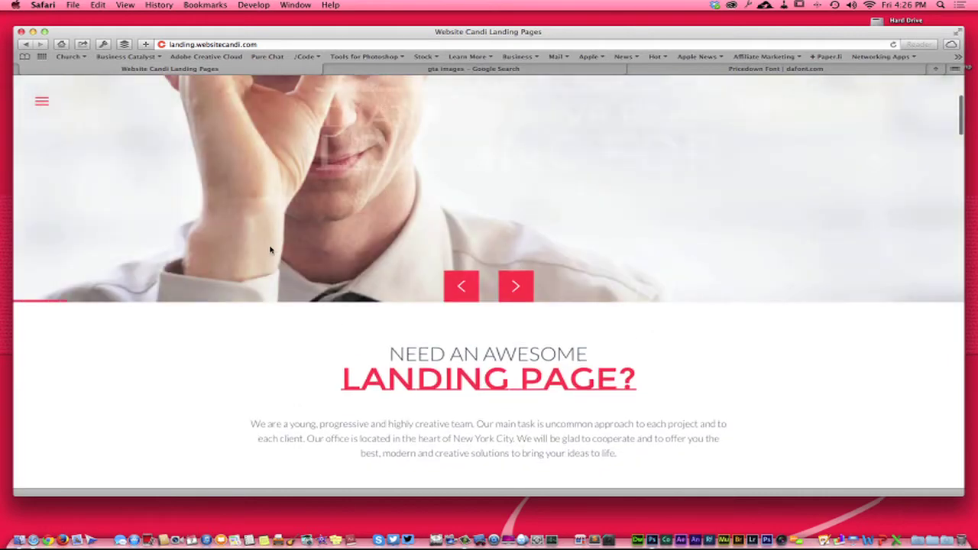
scroll(270, 246, down, 1)
scroll(270, 248, up, 3)
scroll(270, 250, down, 5)
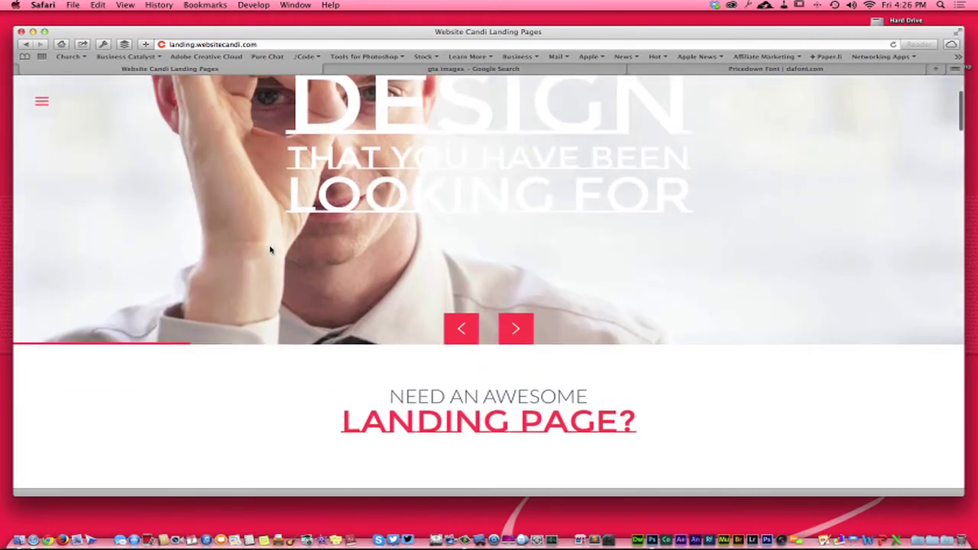
scroll(270, 256, up, 5)
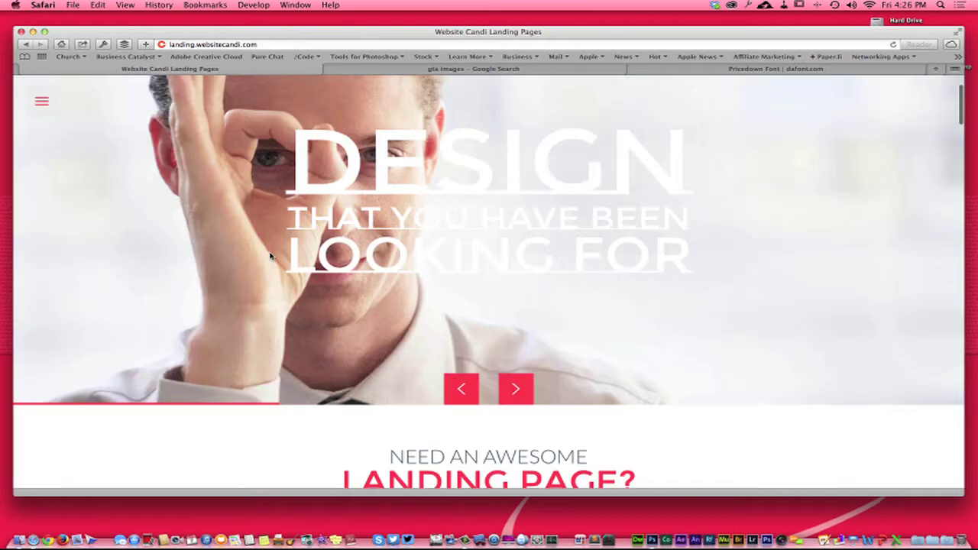
scroll(270, 256, down, 10)
scroll(270, 256, down, 7)
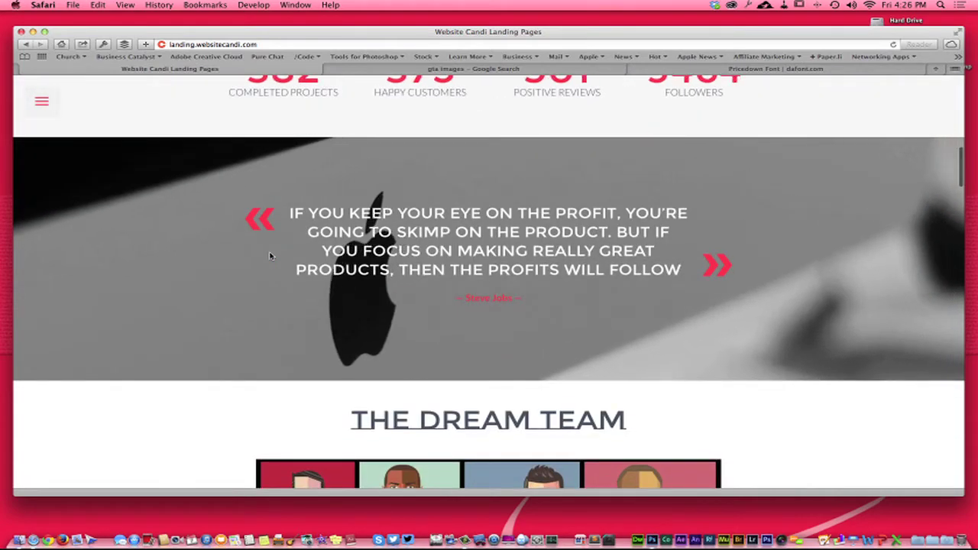
scroll(270, 256, down, 8)
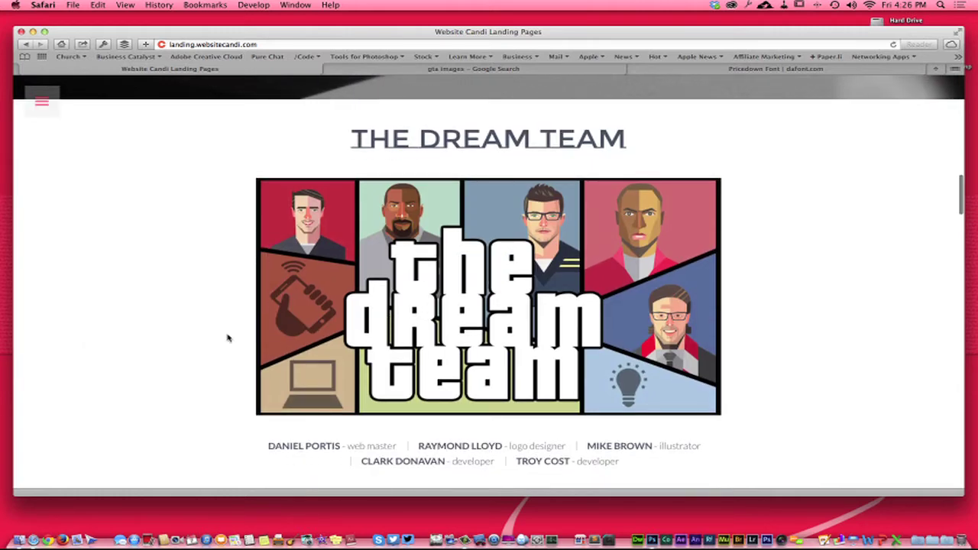
scroll(206, 350, down, 7)
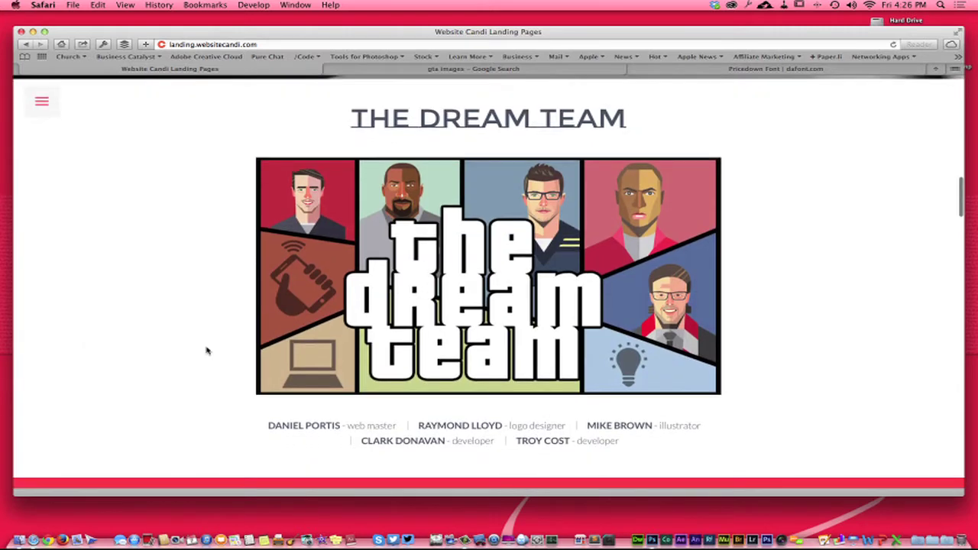
- Look through the landing page's remaining sections down to the Twitter feed, and return to the header
scroll(206, 351, down, 7)
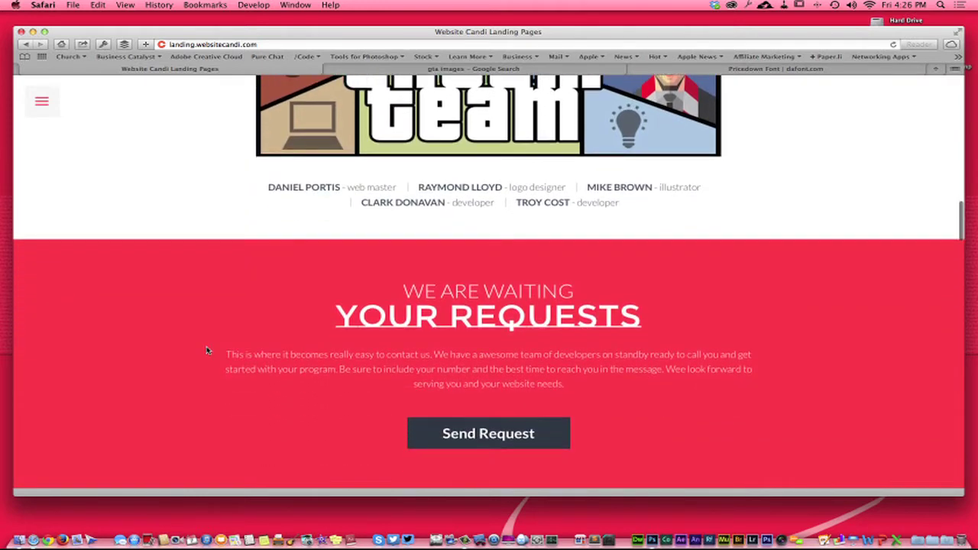
scroll(206, 351, down, 8)
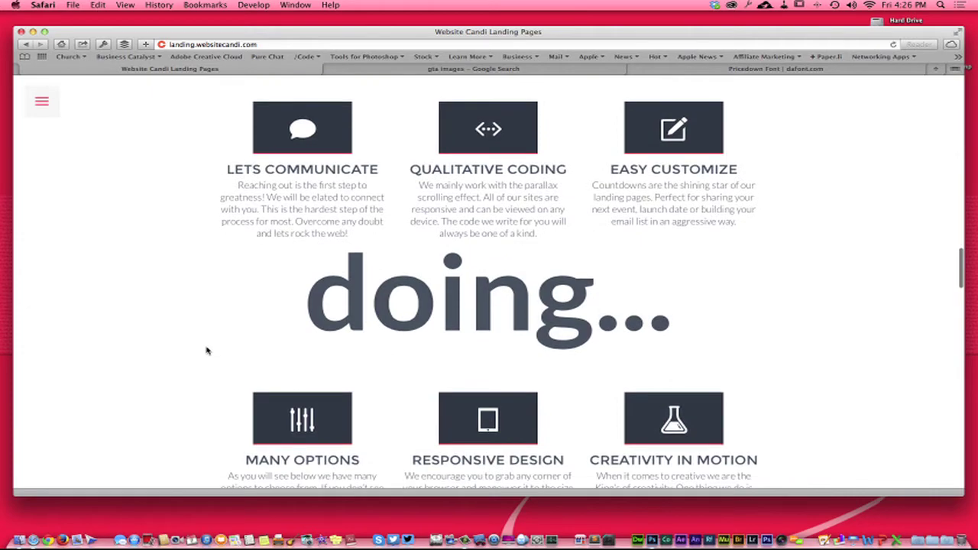
scroll(207, 351, down, 11)
scroll(206, 351, down, 8)
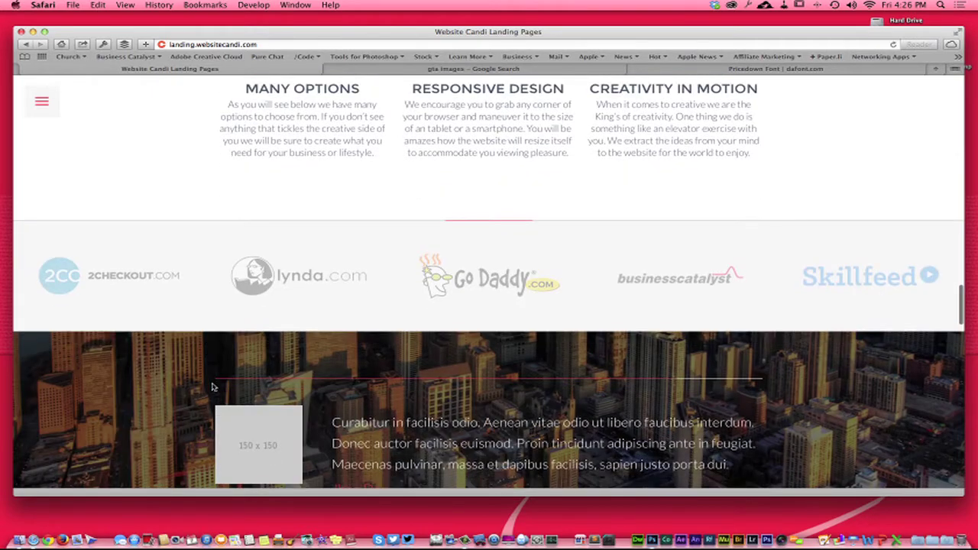
scroll(212, 387, down, 7)
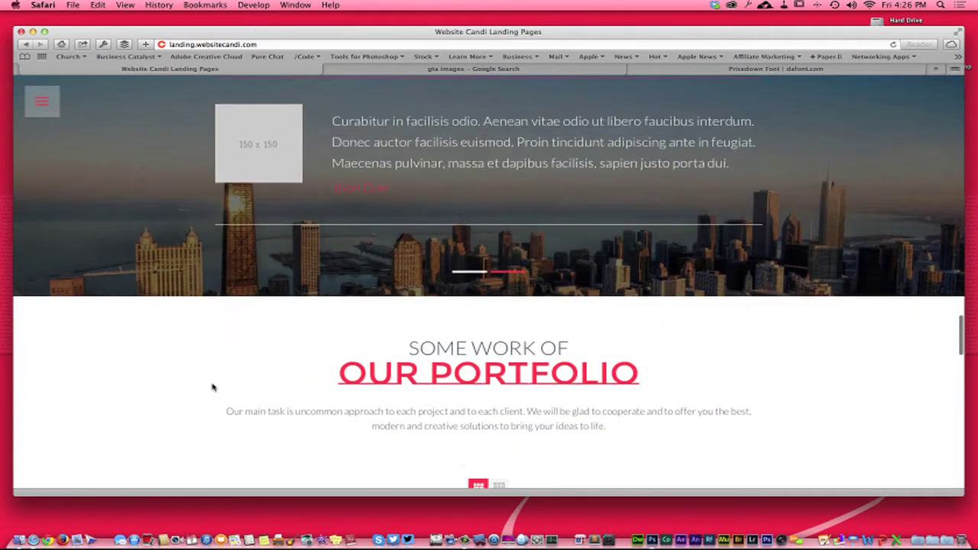
scroll(213, 387, up, 4)
scroll(212, 388, down, 9)
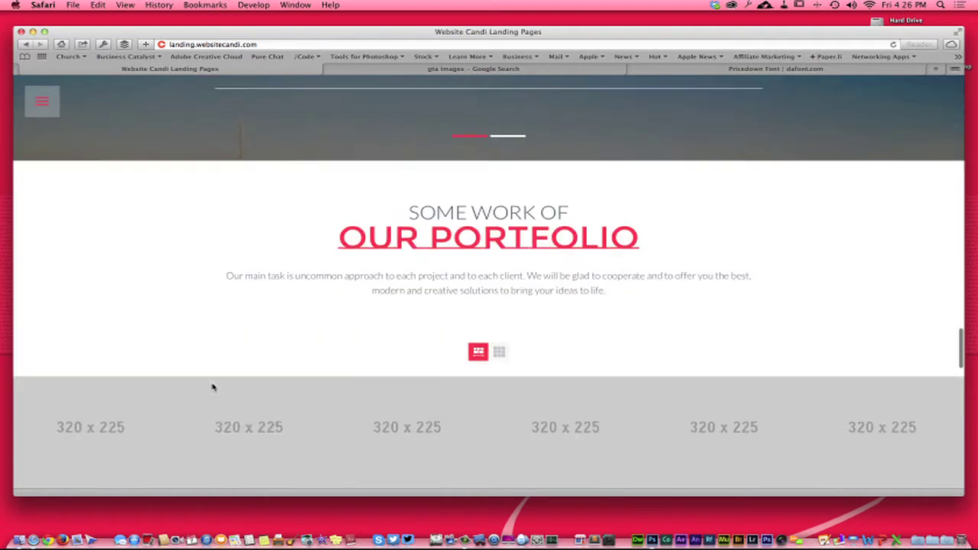
scroll(212, 387, down, 6)
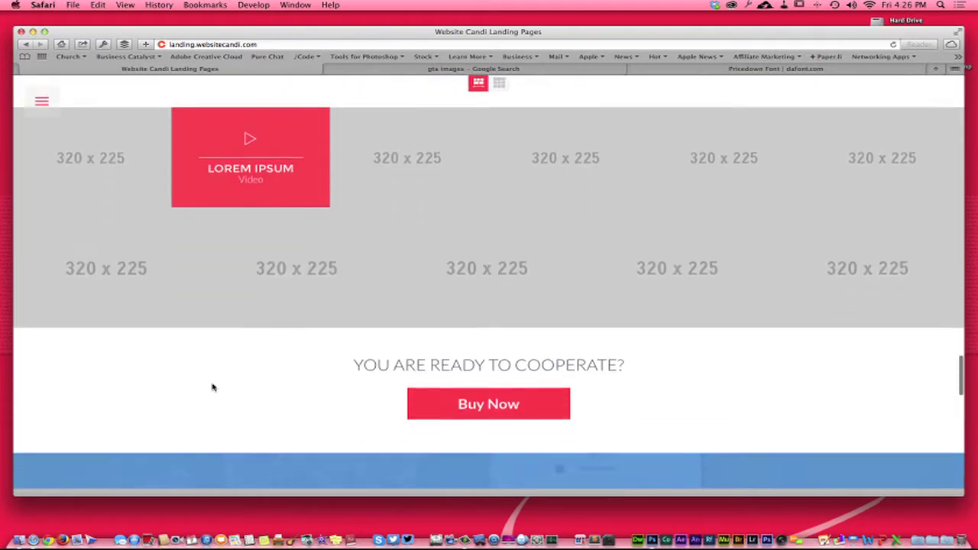
scroll(212, 387, down, 6)
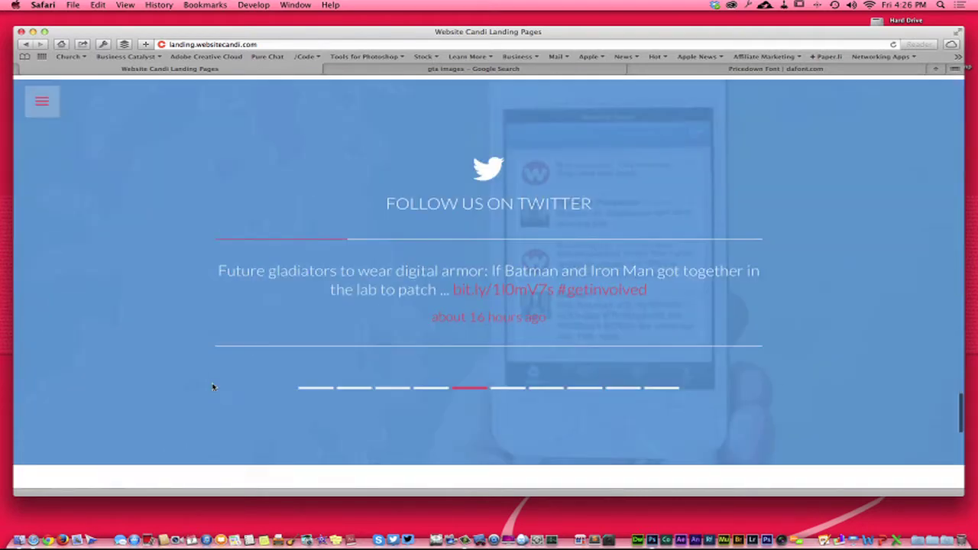
scroll(212, 387, up, 20)
scroll(213, 387, down, 10)
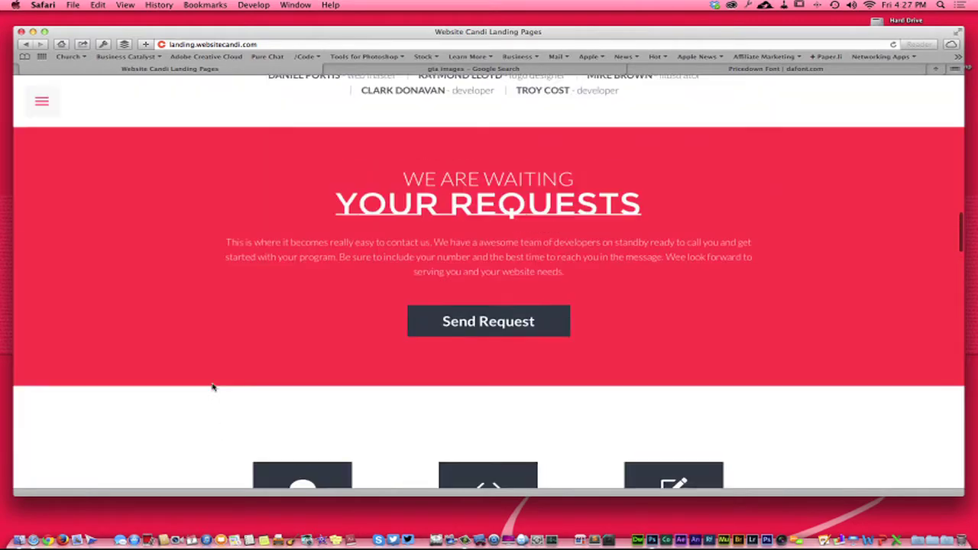
scroll(213, 388, up, 2)
scroll(212, 388, up, 15)
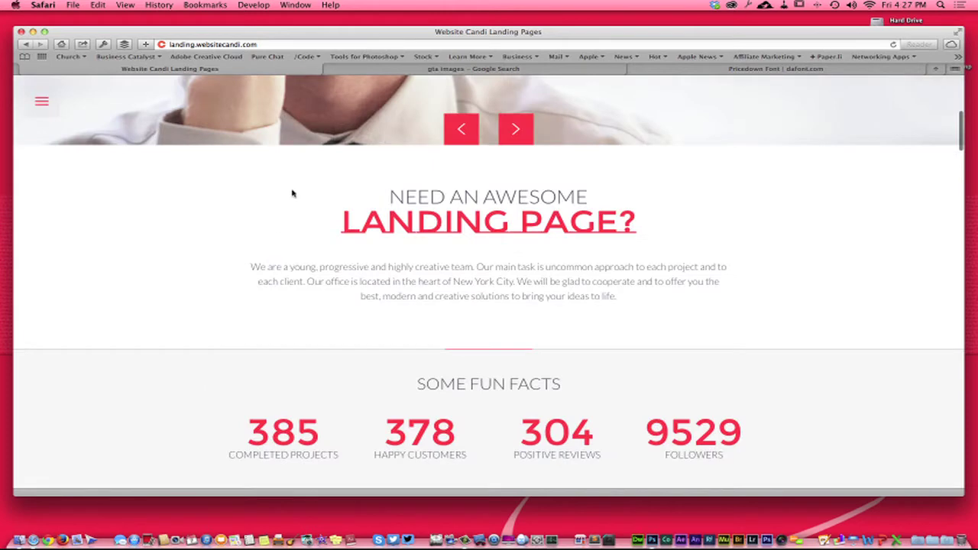
scroll(292, 193, up, 5)
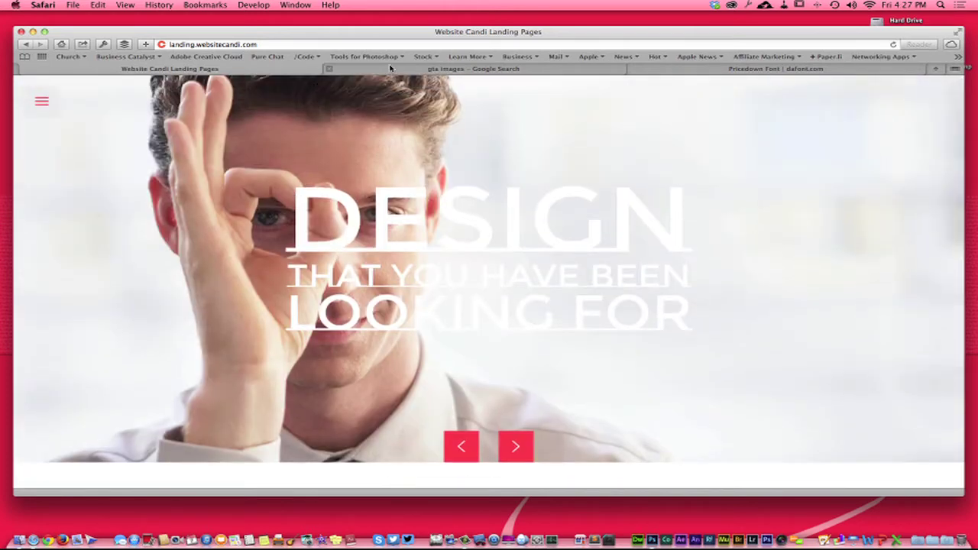
- Study the panel layout and lettering of the Grand Theft Auto cover collage in the gta images search results
click(457, 69)
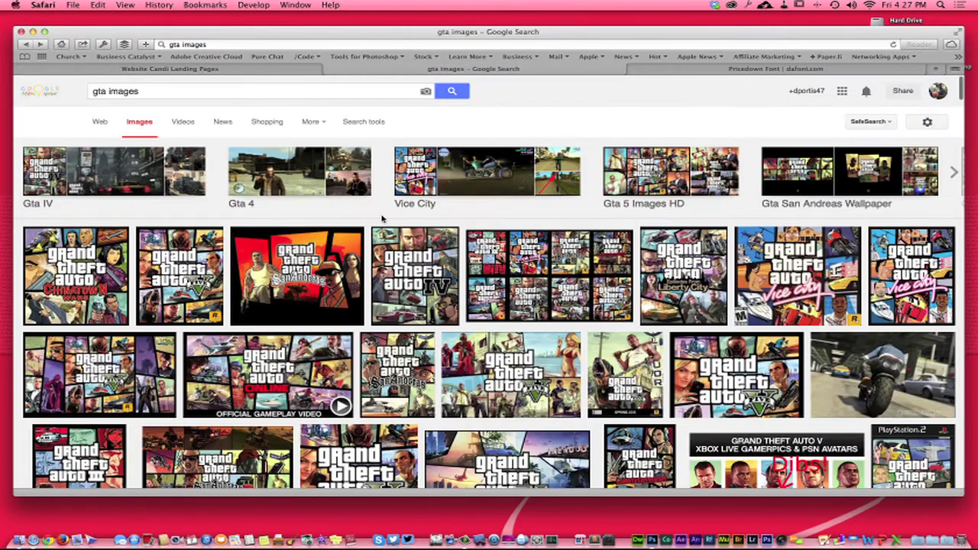
scroll(550, 191, down, 3)
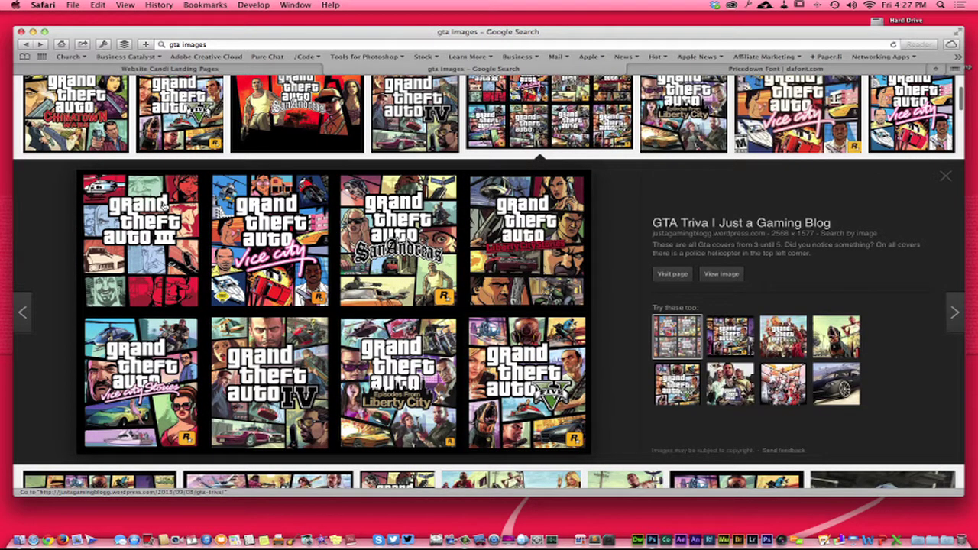
scroll(413, 238, up, 1)
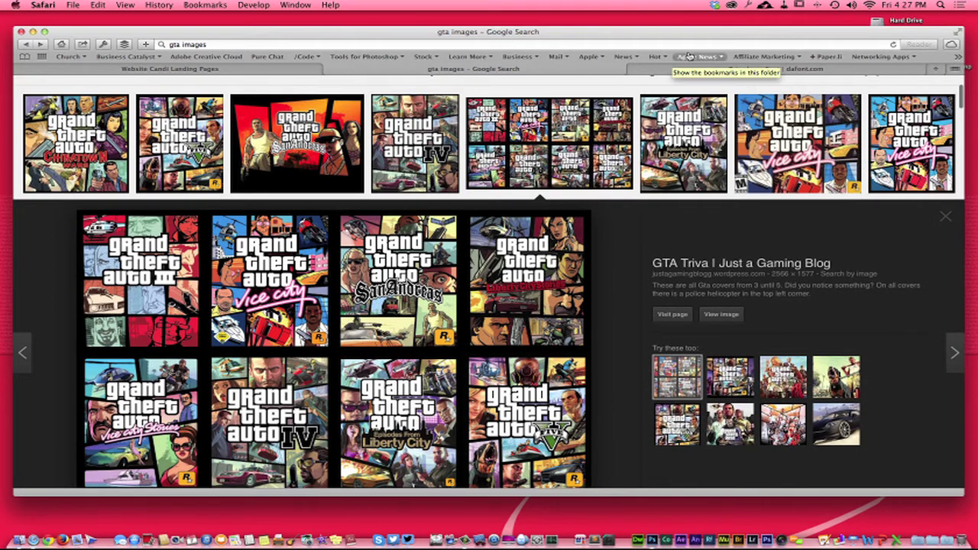
- View the Pricedown font page on dafont.com, and switch to the blank Untitled-2 document in Photoshop
click(772, 69)
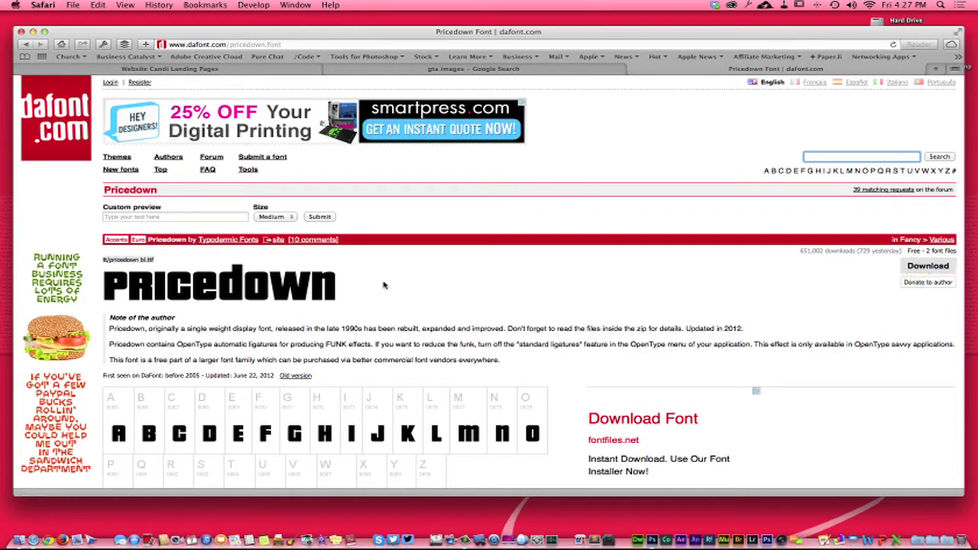
key(ctrl+Right)
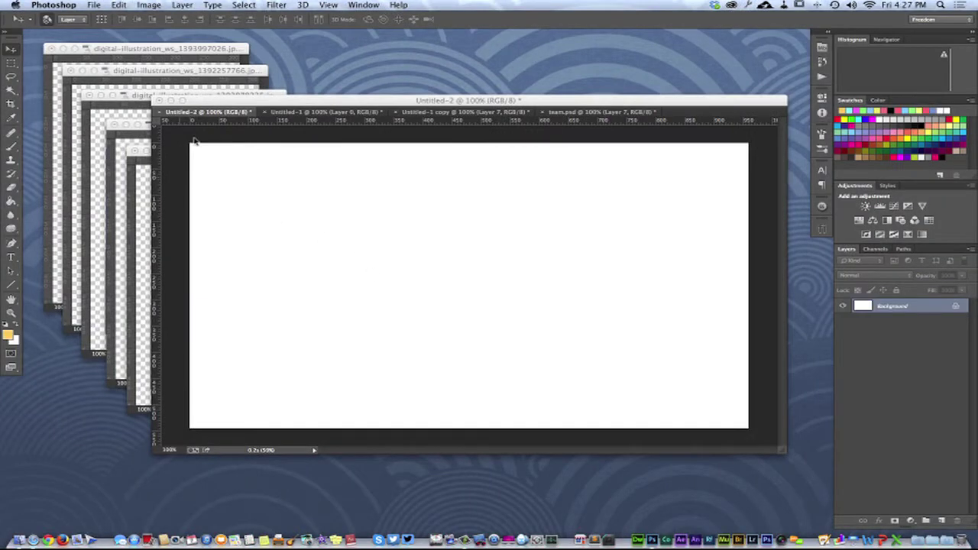
- Outline the whole canvas with a rectangular marquee to check its size, and clear the selection
click(11, 62)
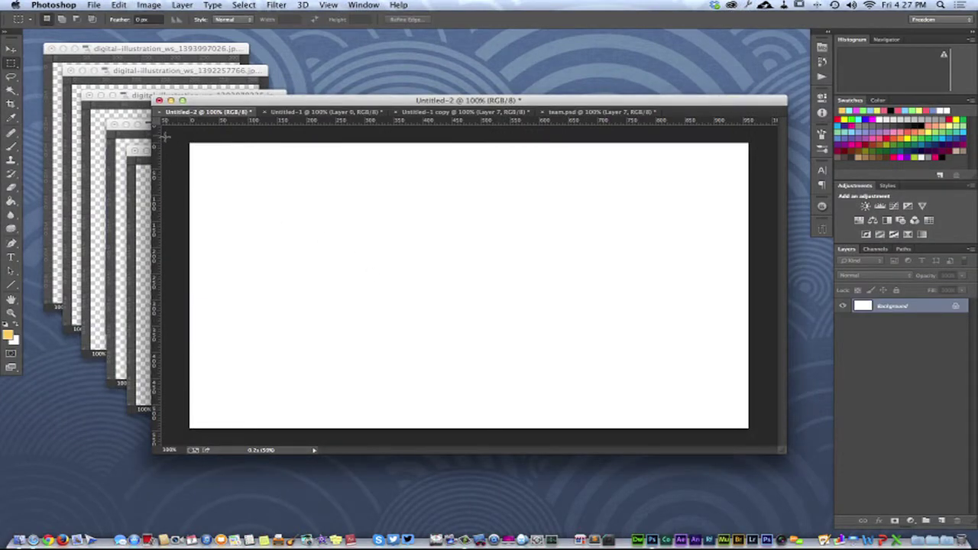
drag(183, 135, 767, 428)
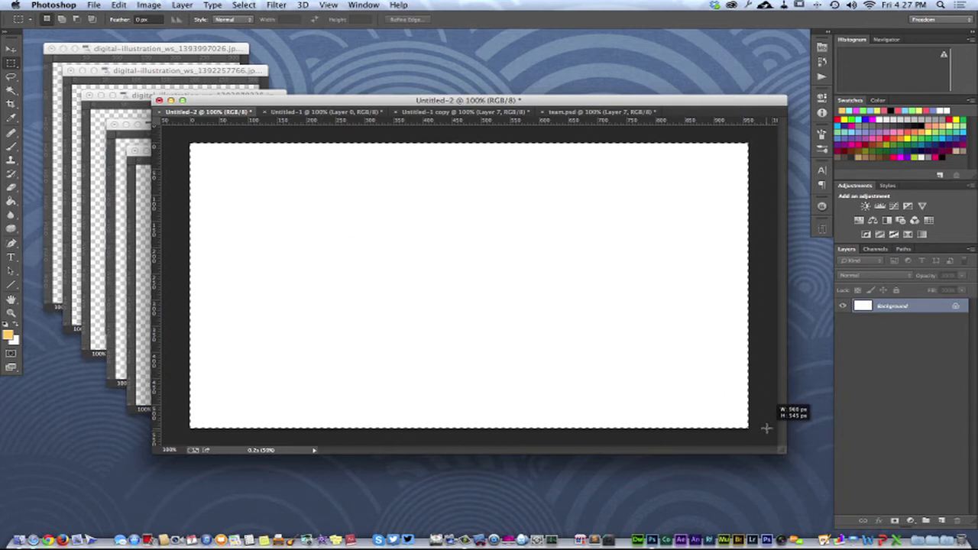
drag(766, 428, 766, 429)
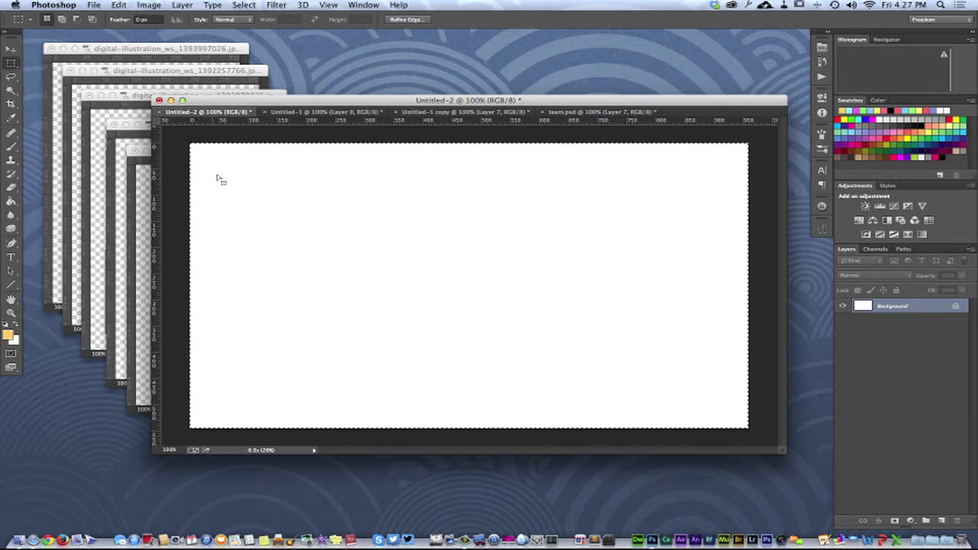
key(super+d)
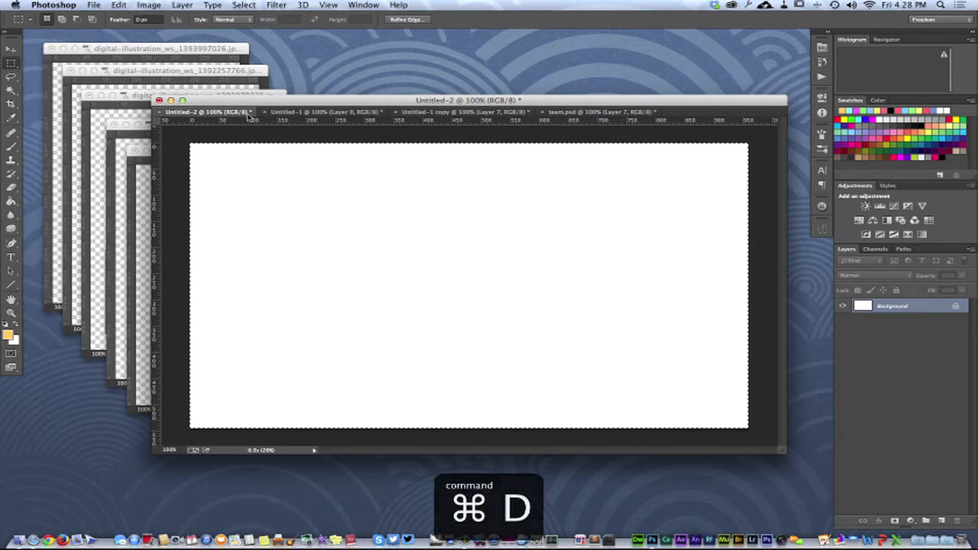
key(super+d)
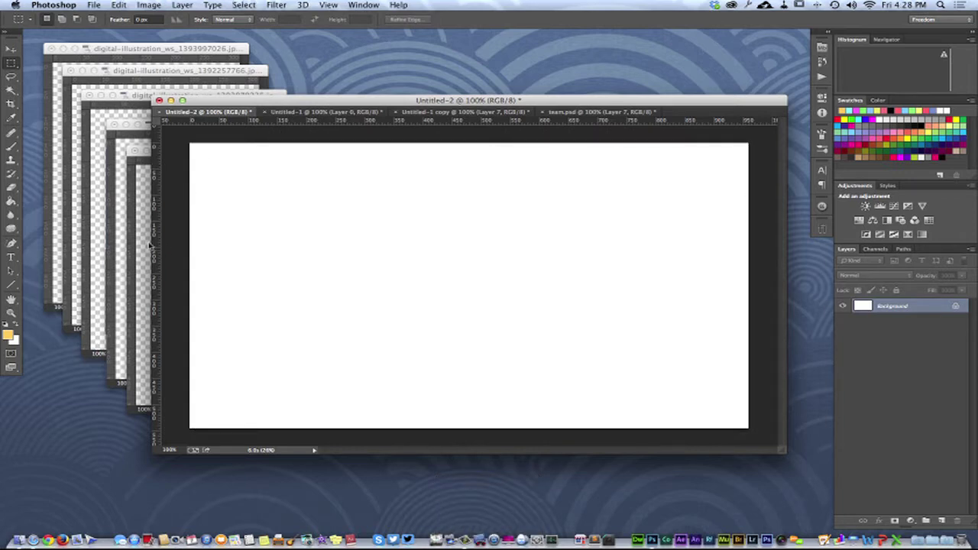
- Unlock the Background layer and reset the foreground and background colors to black and white
click(955, 305)
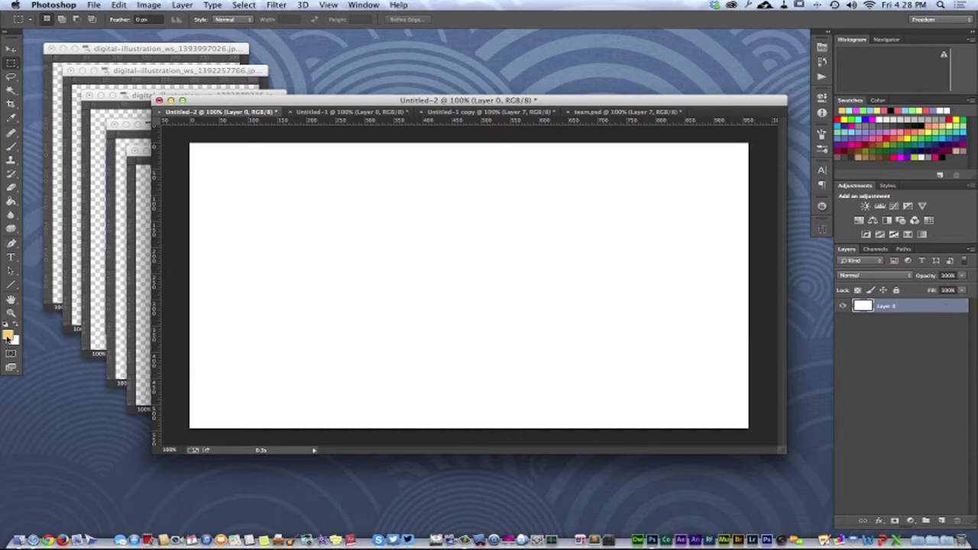
key(d)
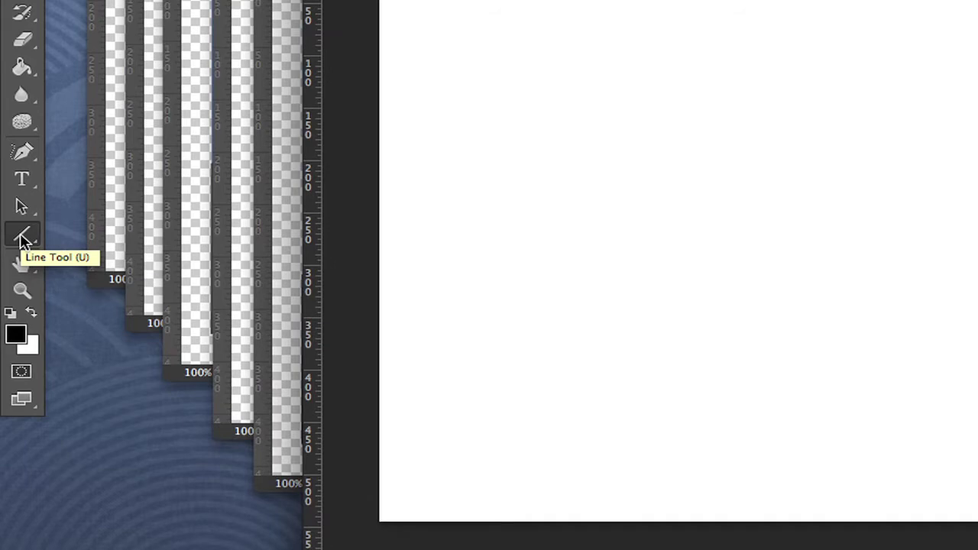
- With the Line tool, draw a black horizontal line about 997 px long across the canvas, about a third of the way down
drag(21, 239, 122, 315)
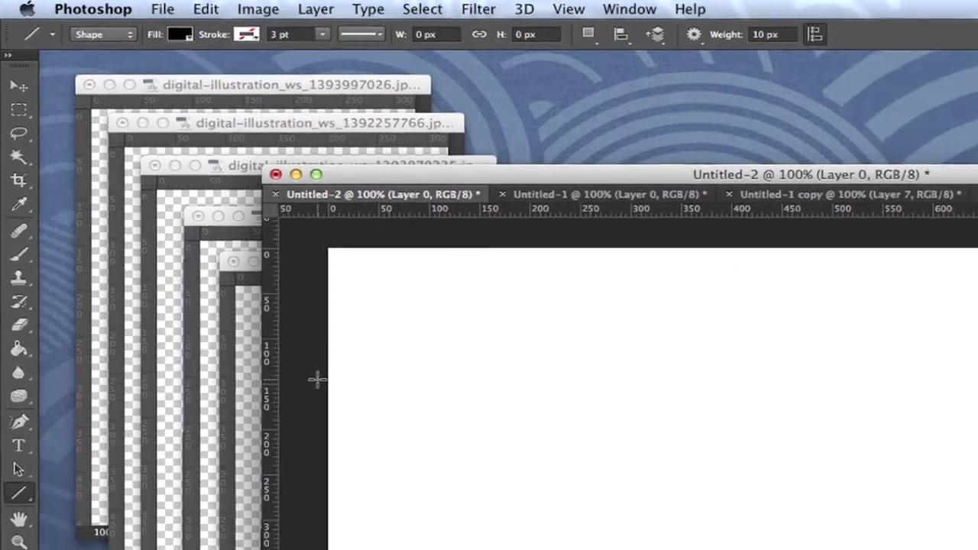
mouse_move(311, 416)
mouse_down()
mouse_move(715, 414)
mouse_move(965, 456)
mouse_up()
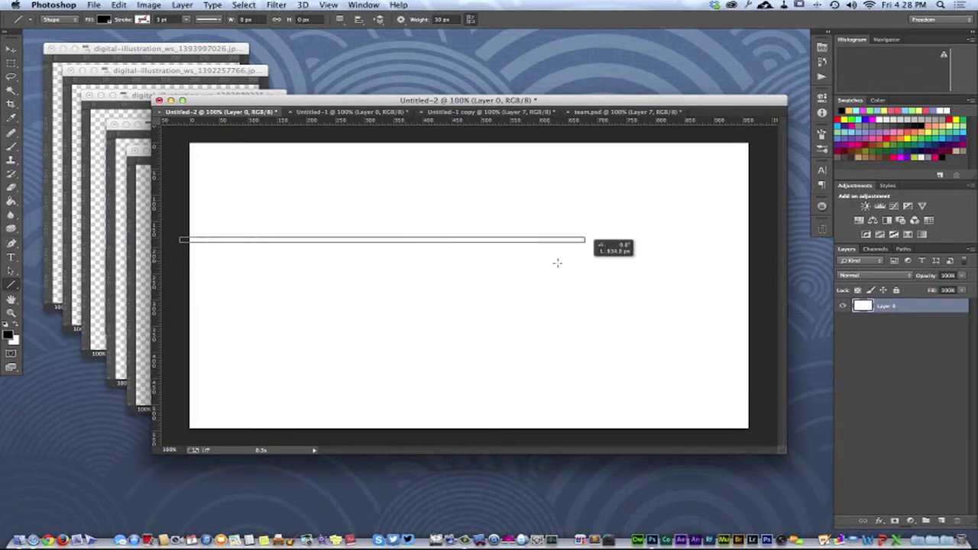
drag(557, 262, 759, 272)
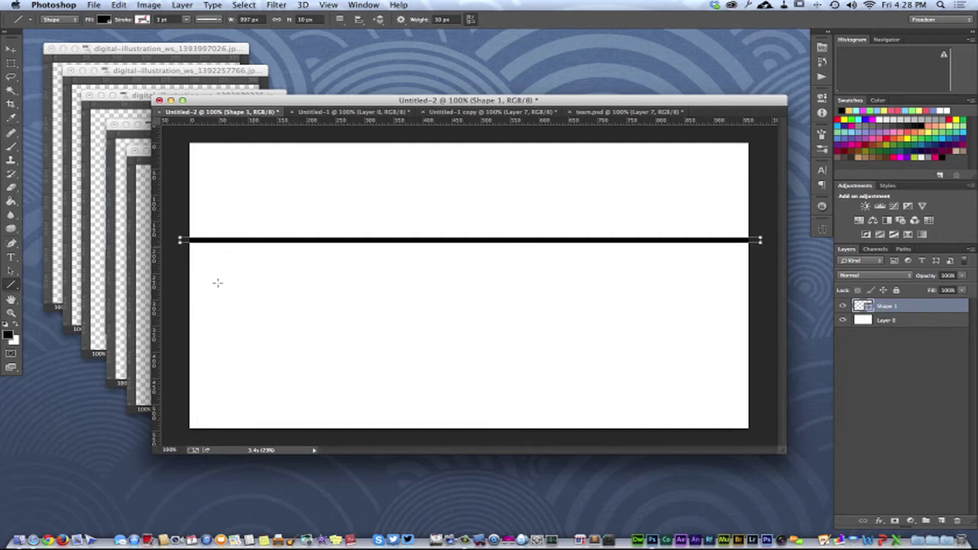
- Add a full-height vertical line at about 235 px and a diagonal from the horizontal line at about 380 px past the canvas's lower edge
drag(326, 136, 327, 434)
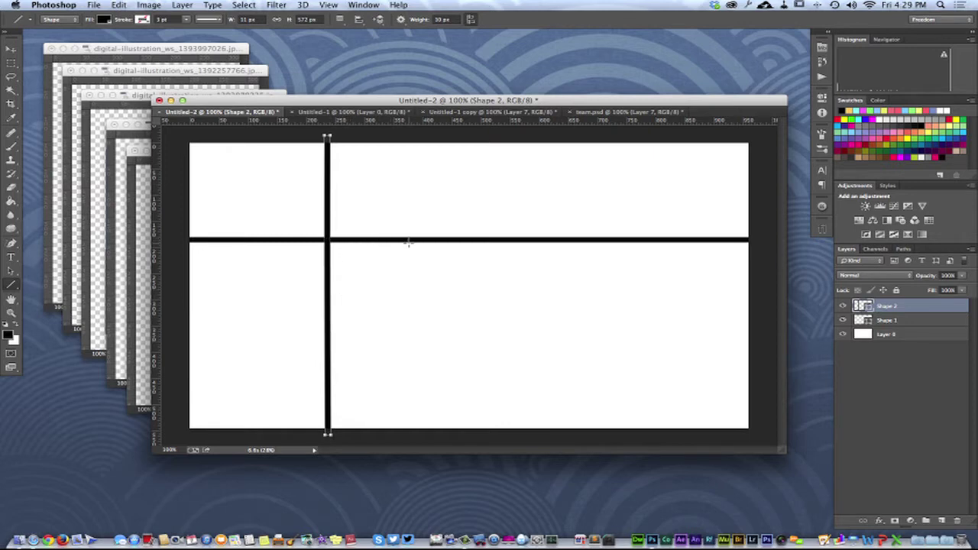
drag(409, 242, 531, 453)
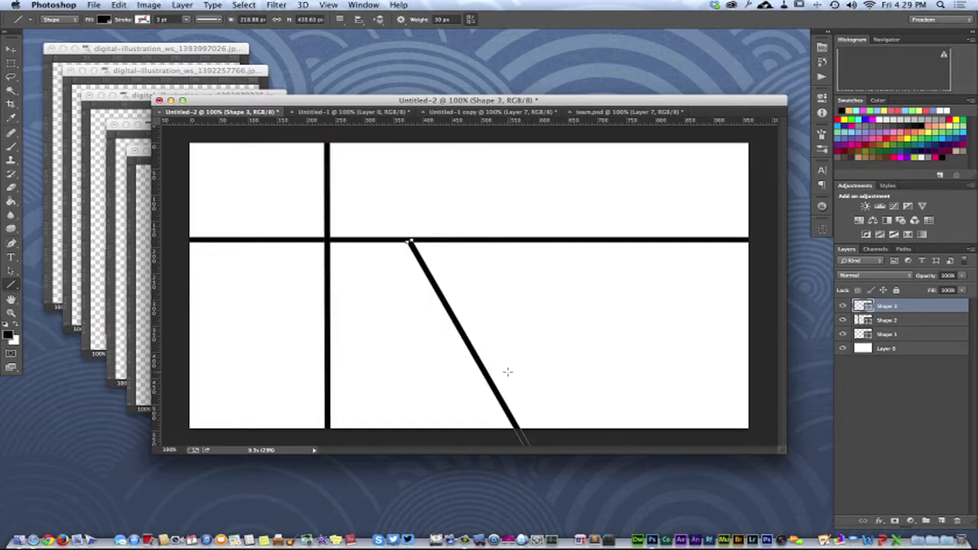
click(923, 350)
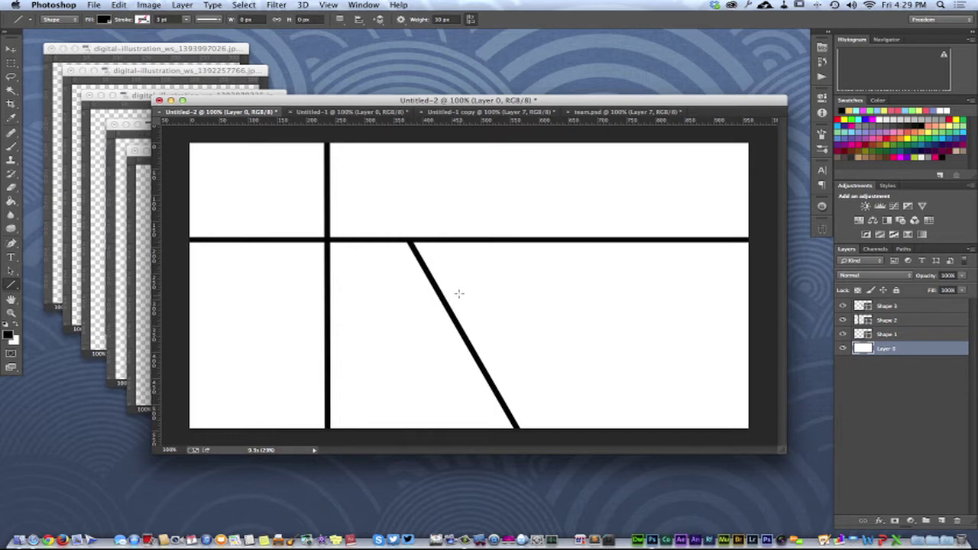
drag(587, 237, 638, 152)
key(super+z)
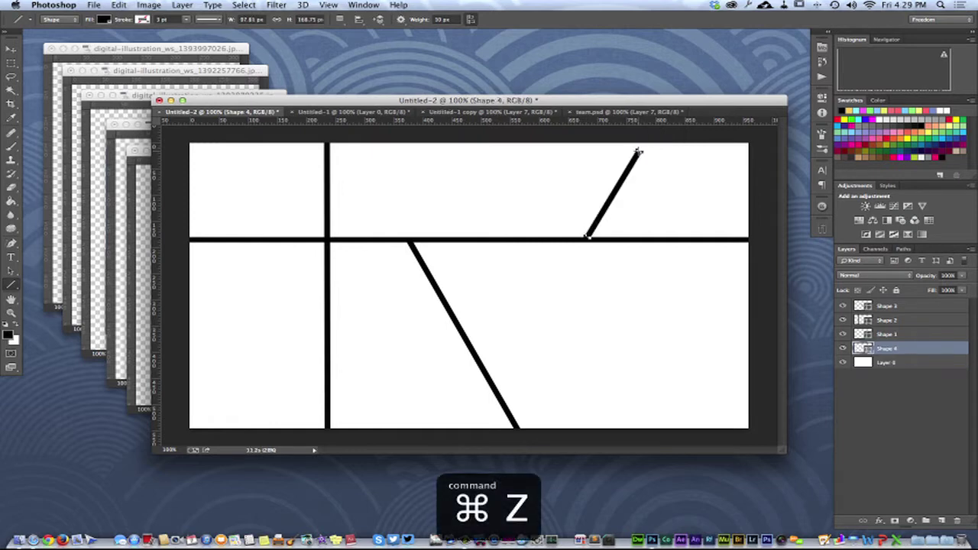
key(super+z)
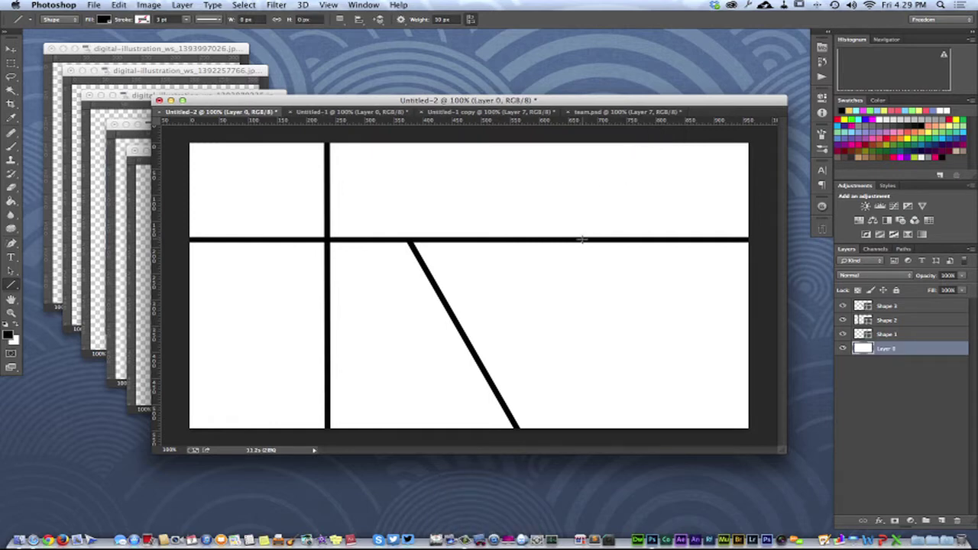
- Draw diagonals from the horizontal line at about 670 px past the canvas's upper edge and at about 810 px past its lower edge
drag(582, 239, 656, 136)
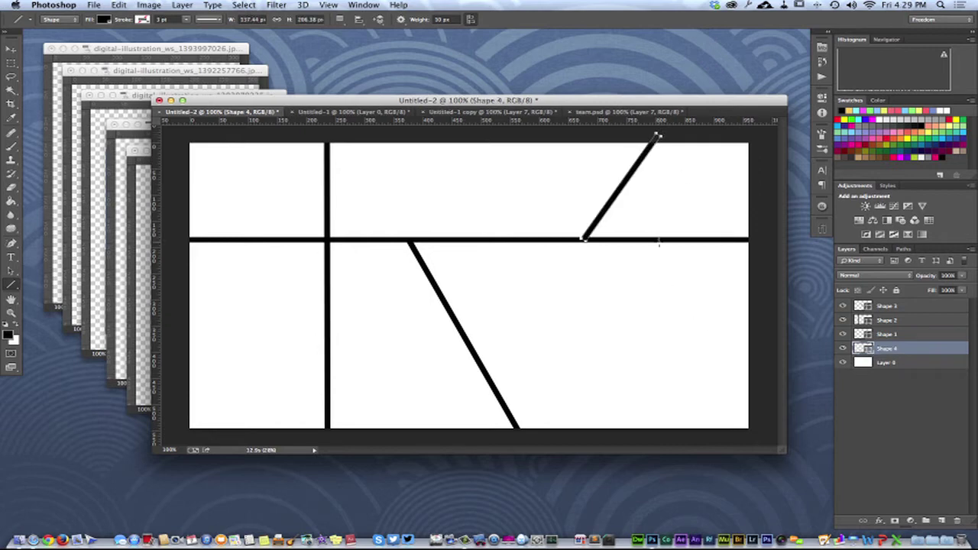
drag(664, 240, 603, 435)
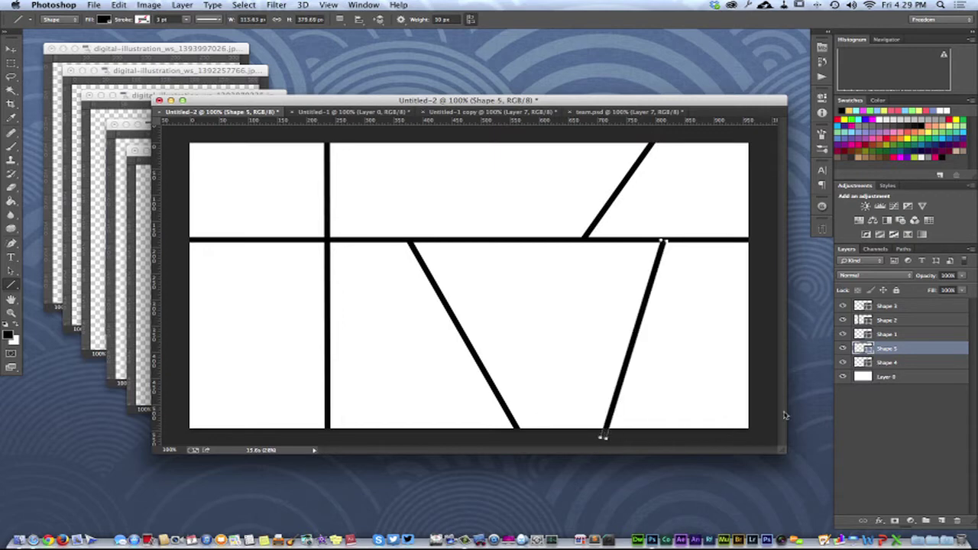
click(906, 380)
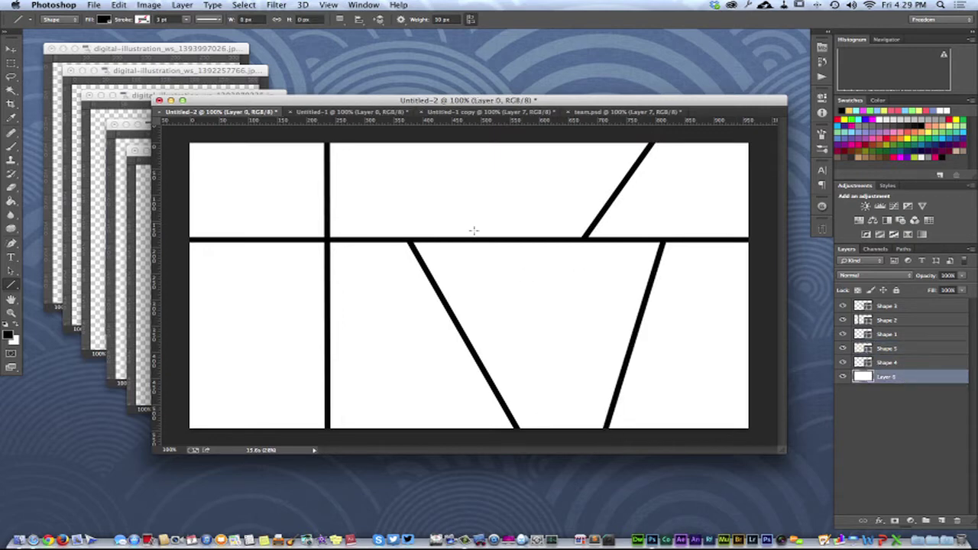
- In Untitled-1, add a new layer above the line shapes and select the upper middle slanted panel with the Magic Wand
click(304, 112)
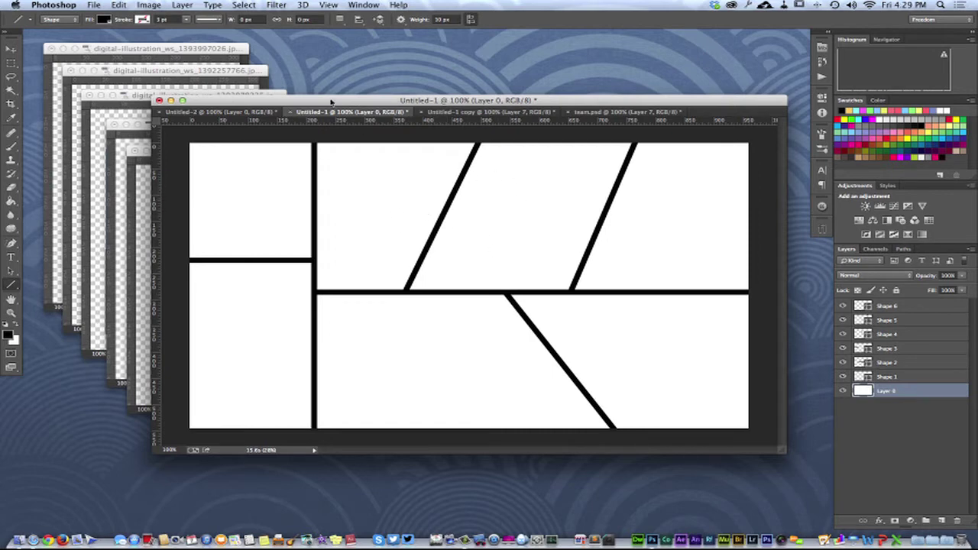
click(246, 114)
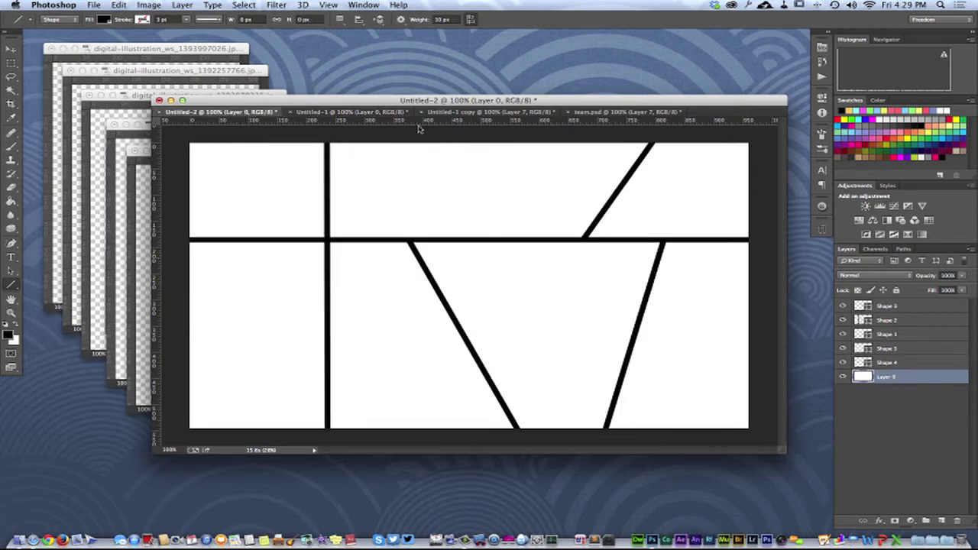
click(375, 113)
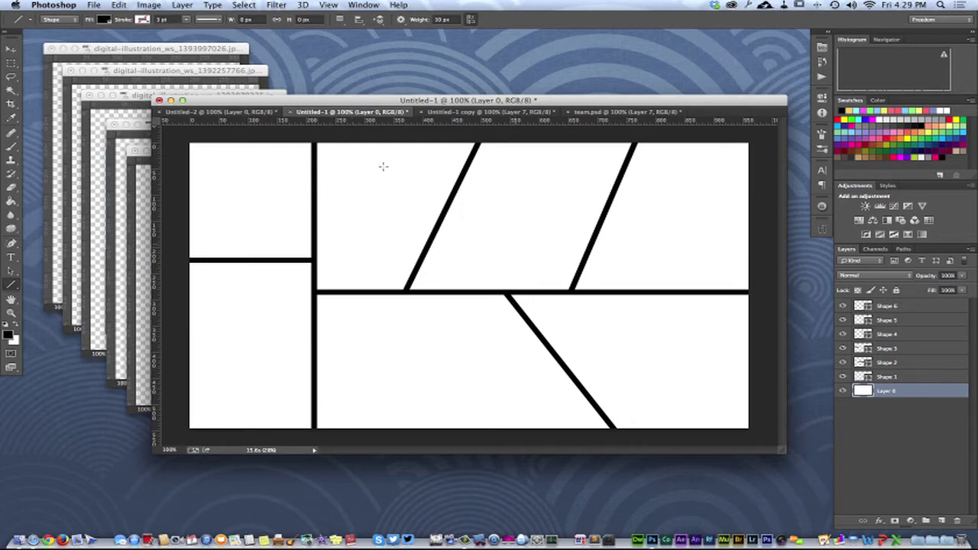
click(912, 306)
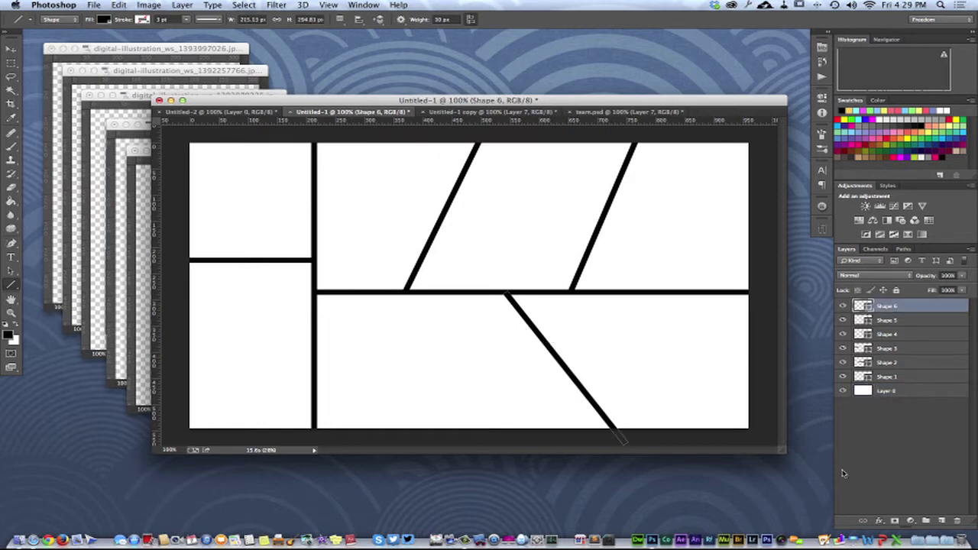
click(940, 520)
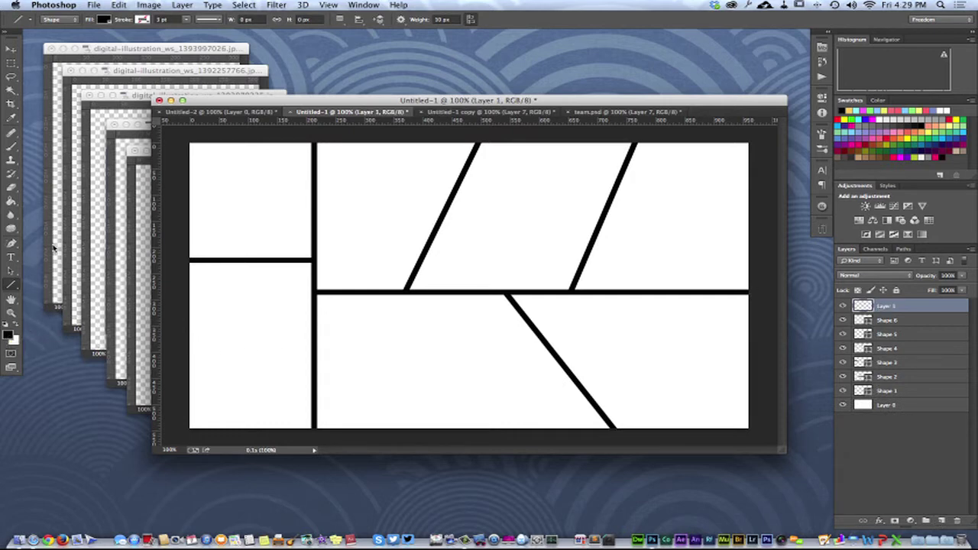
click(13, 89)
drag(14, 89, 45, 100)
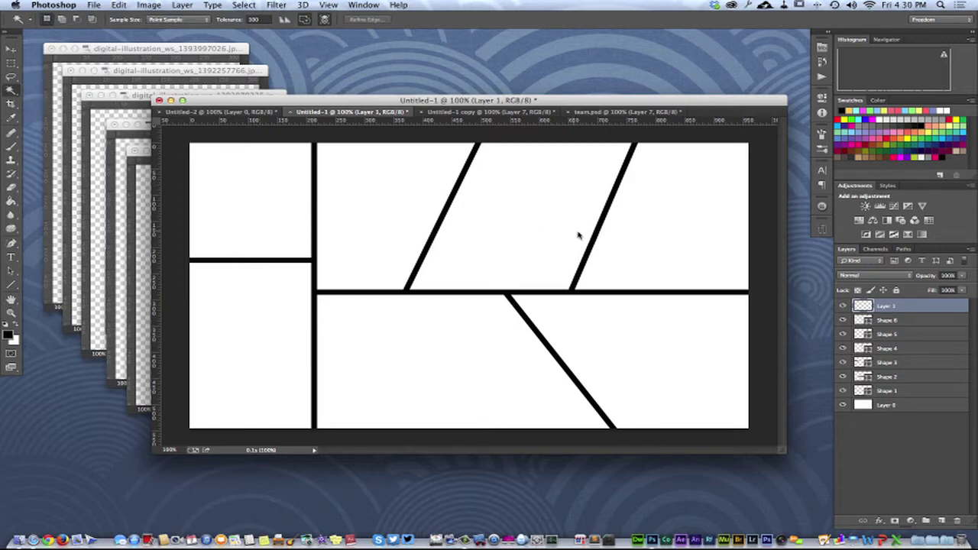
click(534, 222)
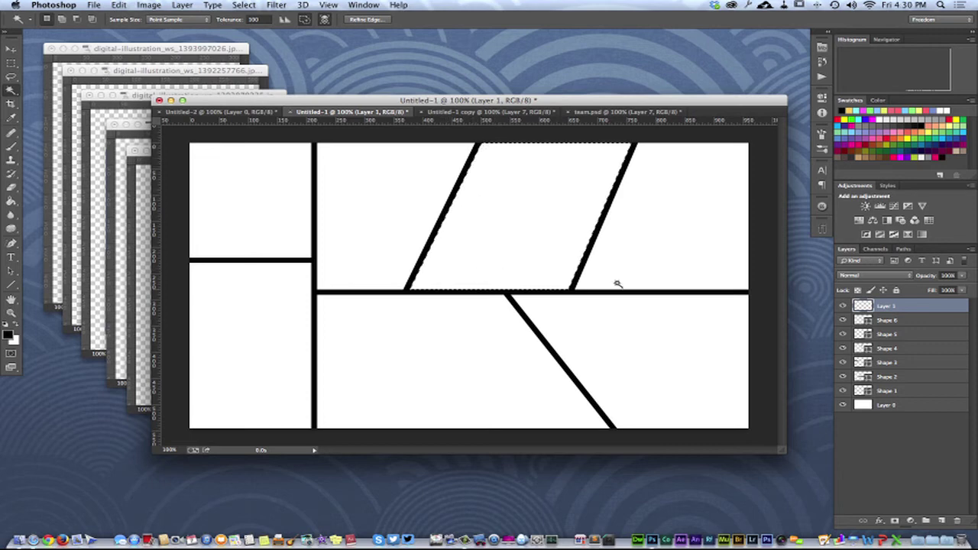
- Fill the selected slanted panel with light cyan #60edf6 at 100% opacity in Normal mode, and deselect
key(shift+F5)
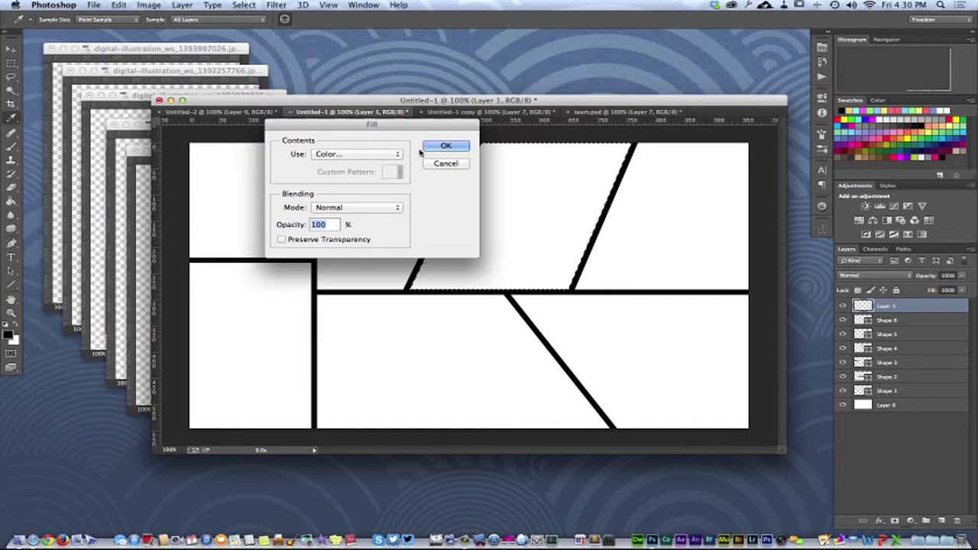
click(373, 156)
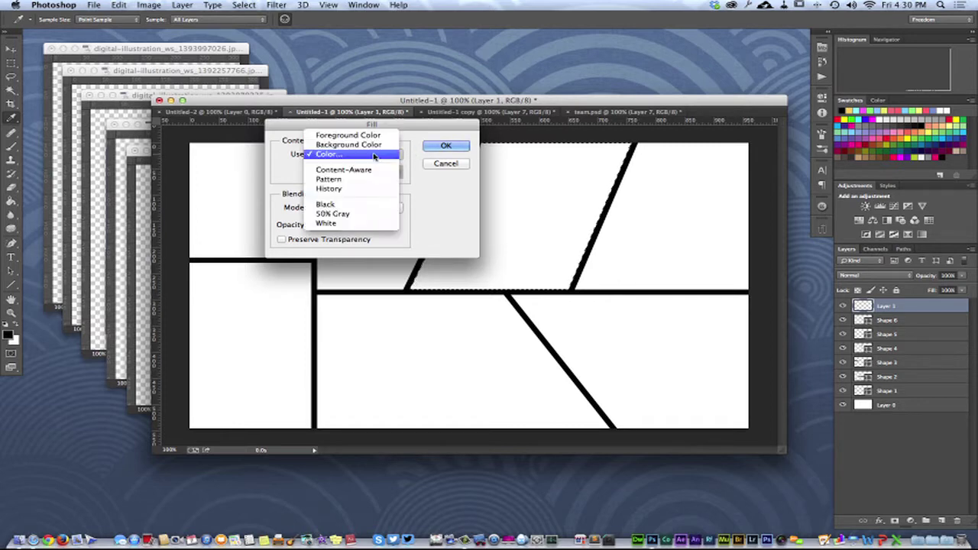
click(374, 155)
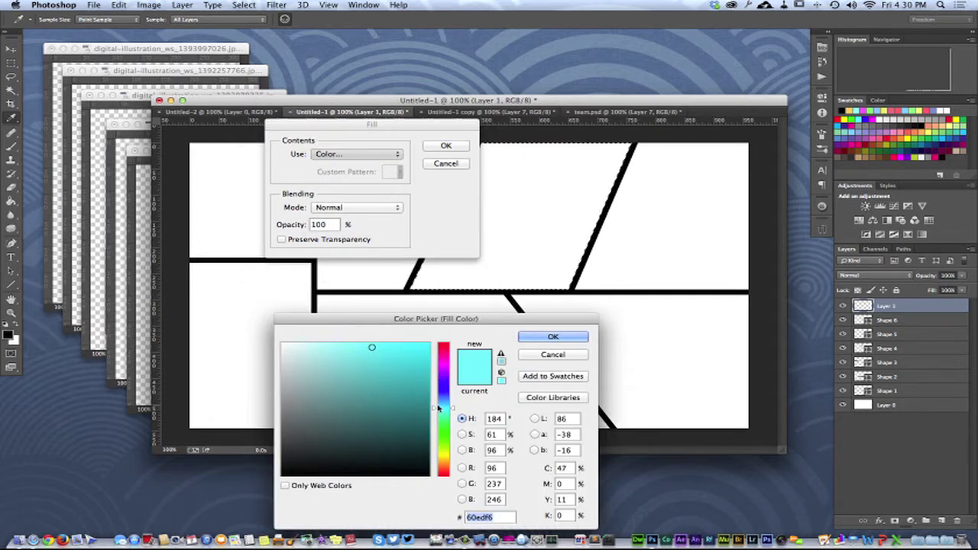
click(553, 337)
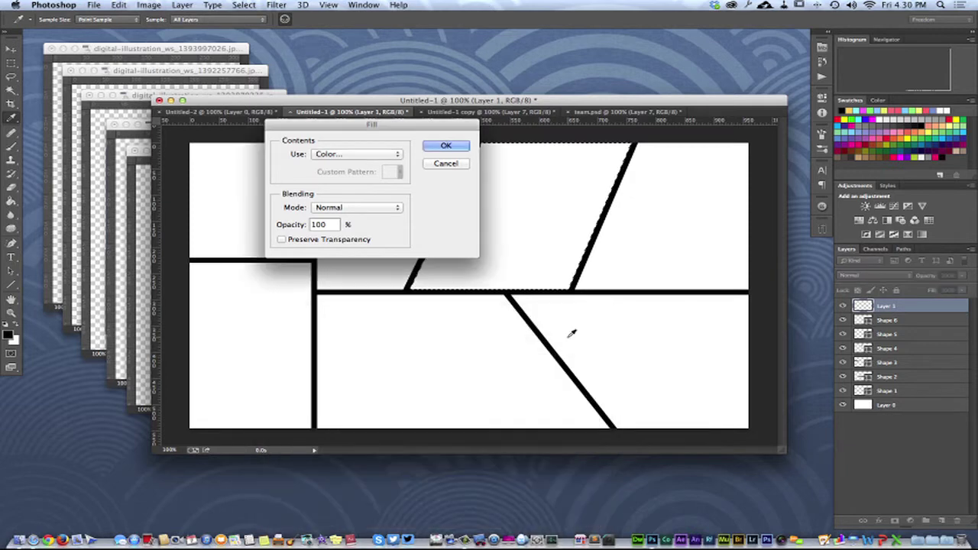
click(449, 147)
key(super+d)
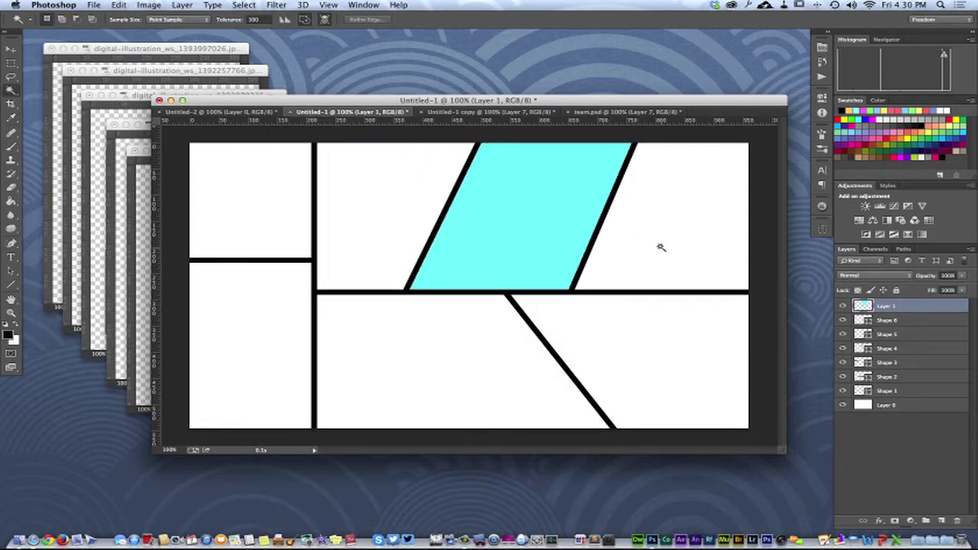
- On a new layer, fill the panel below the cyan one with purple #ad60f6 and clear the selection
click(943, 520)
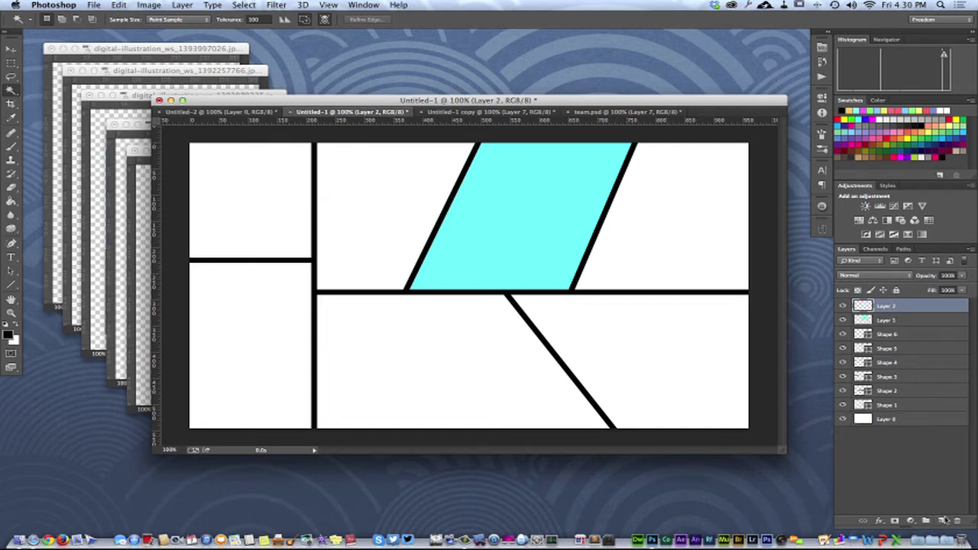
click(365, 360)
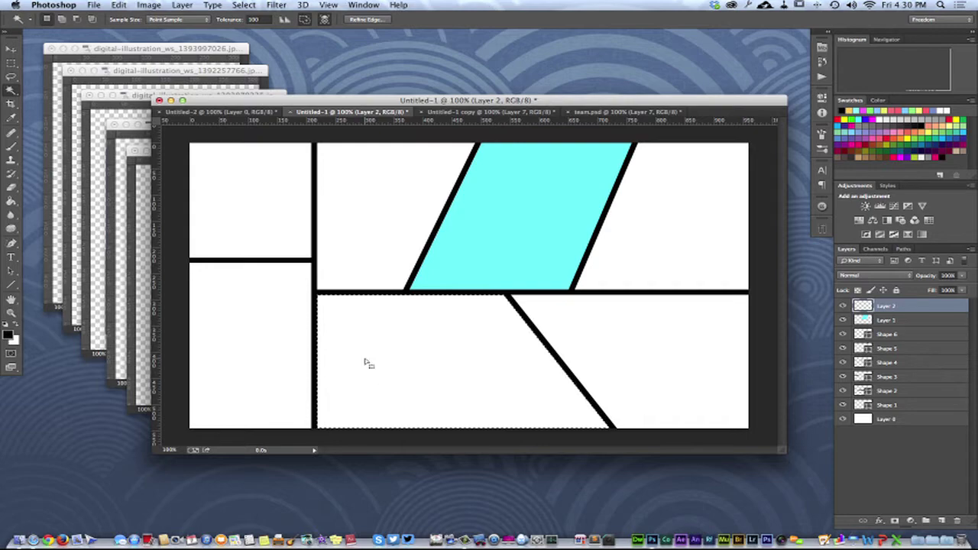
key(i)
key(shift+BackSpace)
click(352, 153)
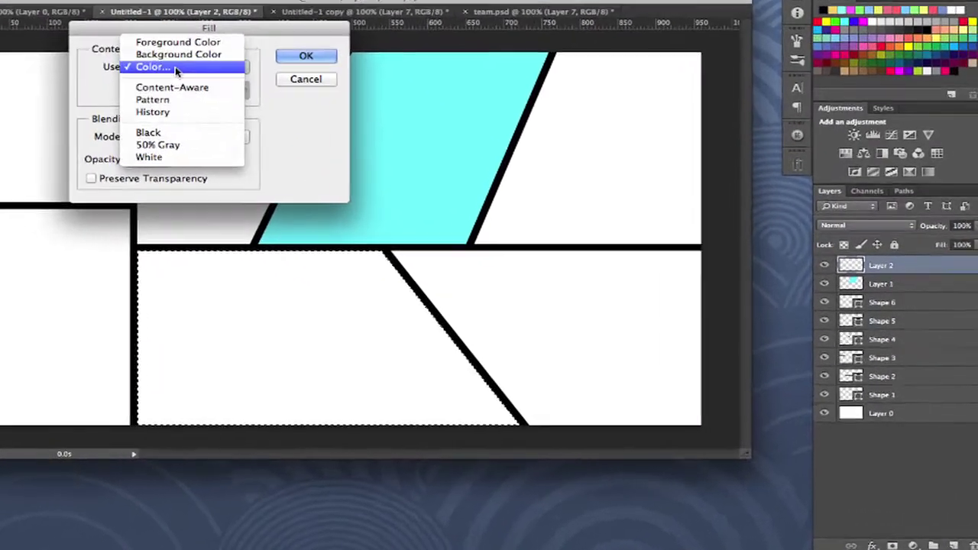
click(329, 145)
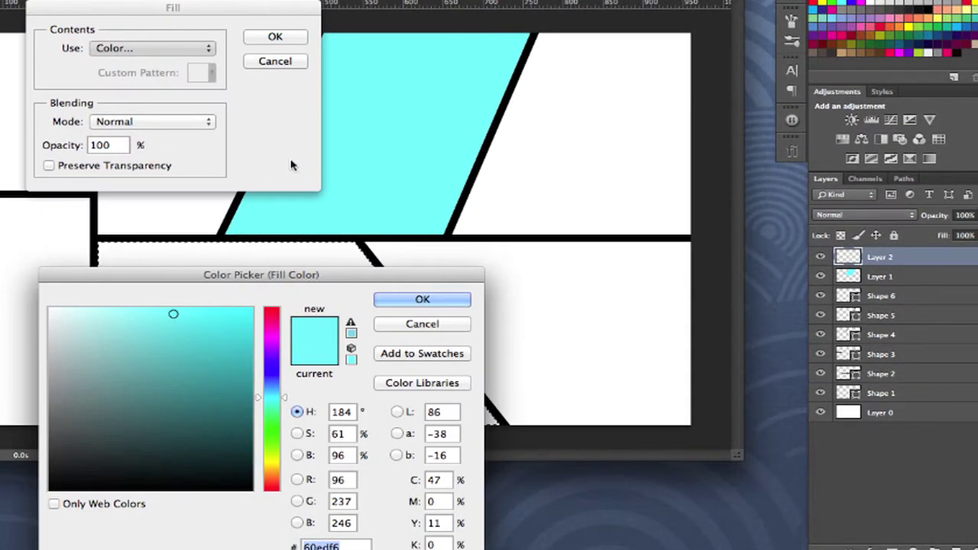
click(429, 379)
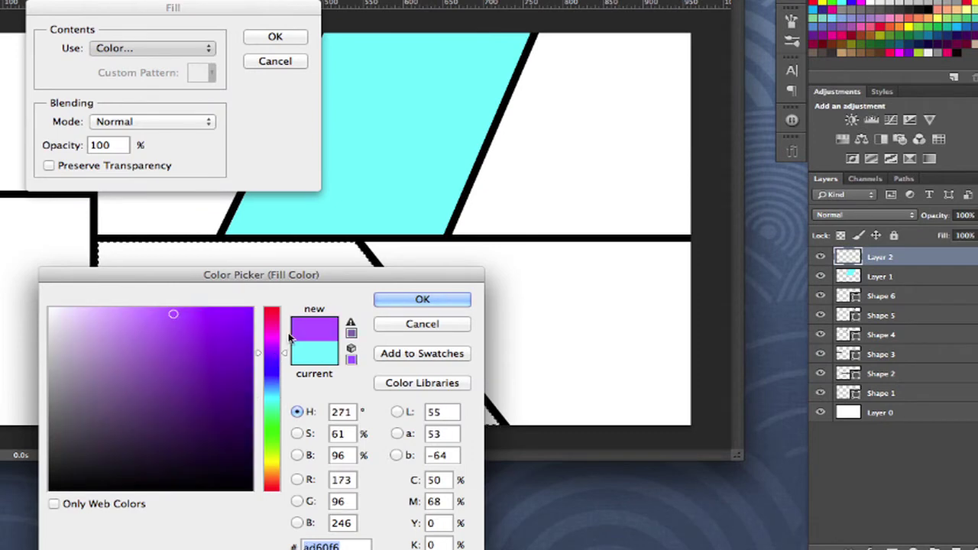
click(419, 304)
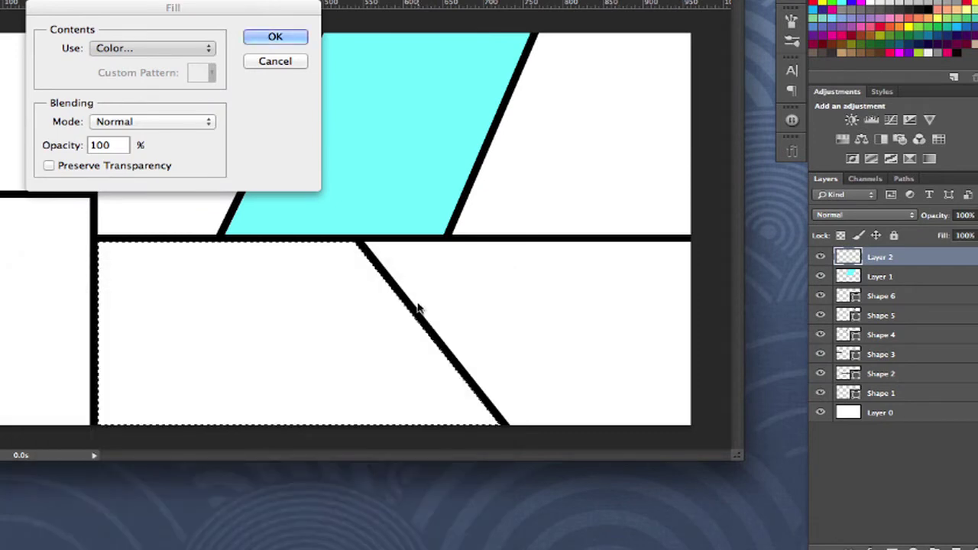
click(280, 38)
key(super+d)
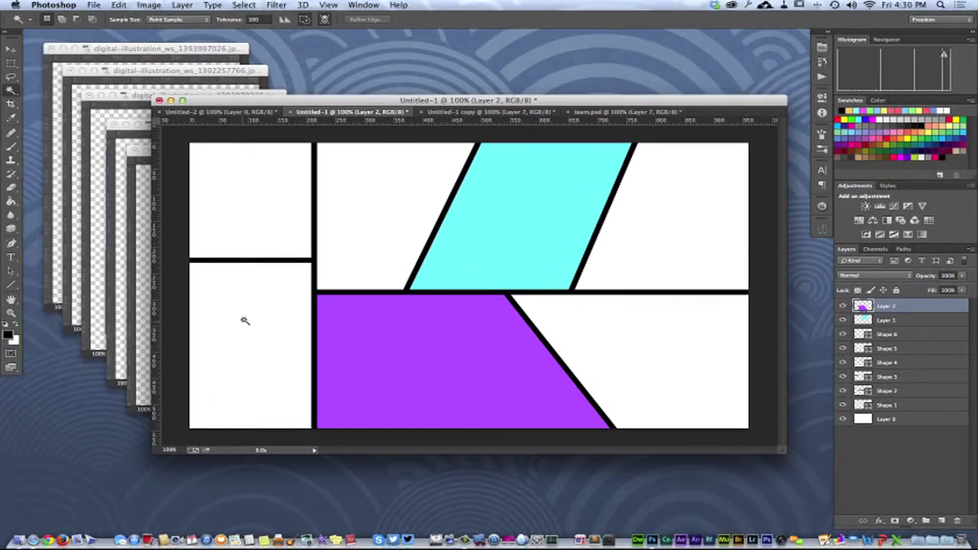
- On another new layer, fill the lower-left panel with pink #f66098 and clear the selection
click(15, 285)
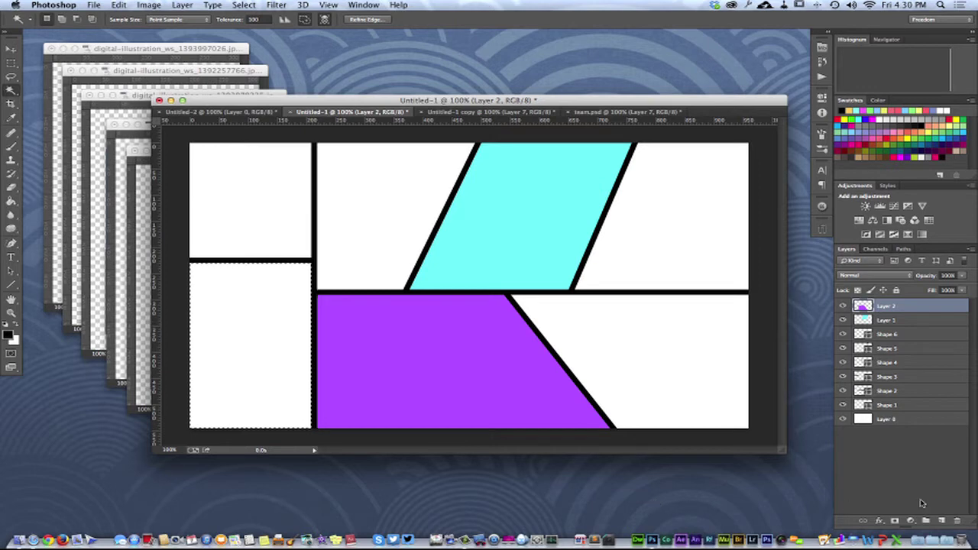
click(941, 520)
key(shift+BackSpace)
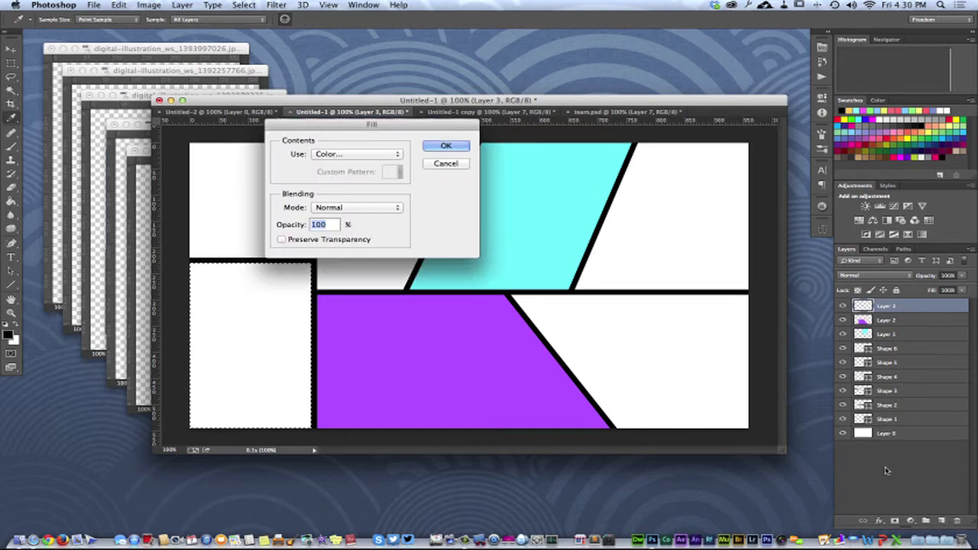
click(356, 153)
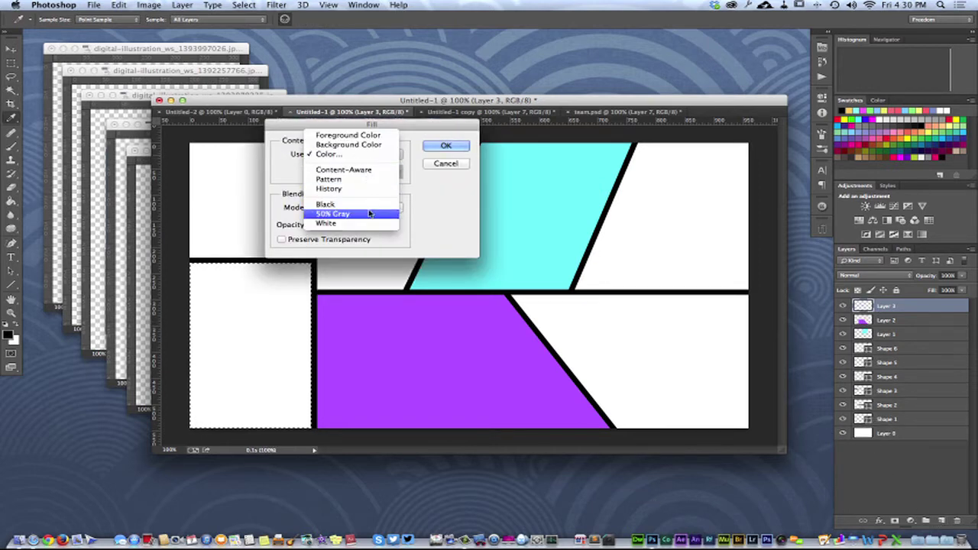
click(349, 157)
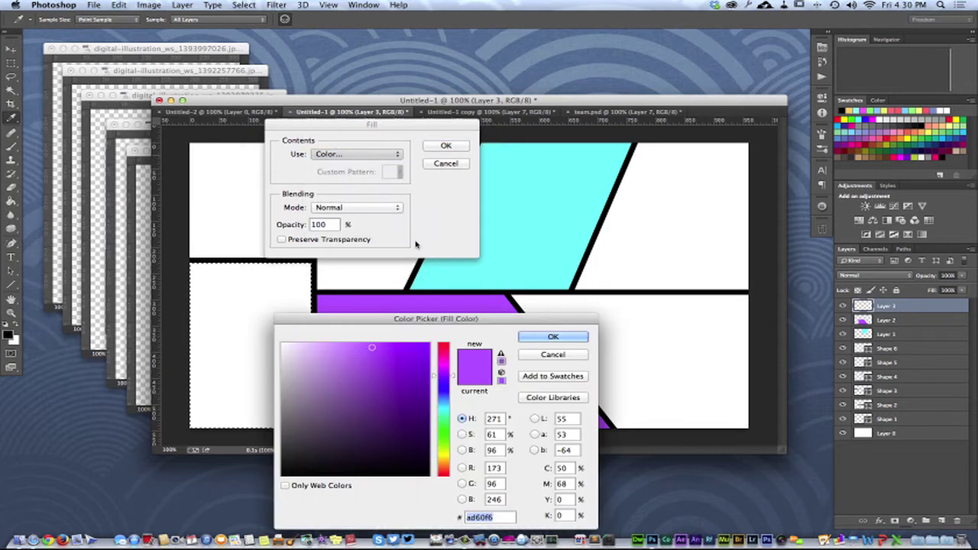
click(445, 361)
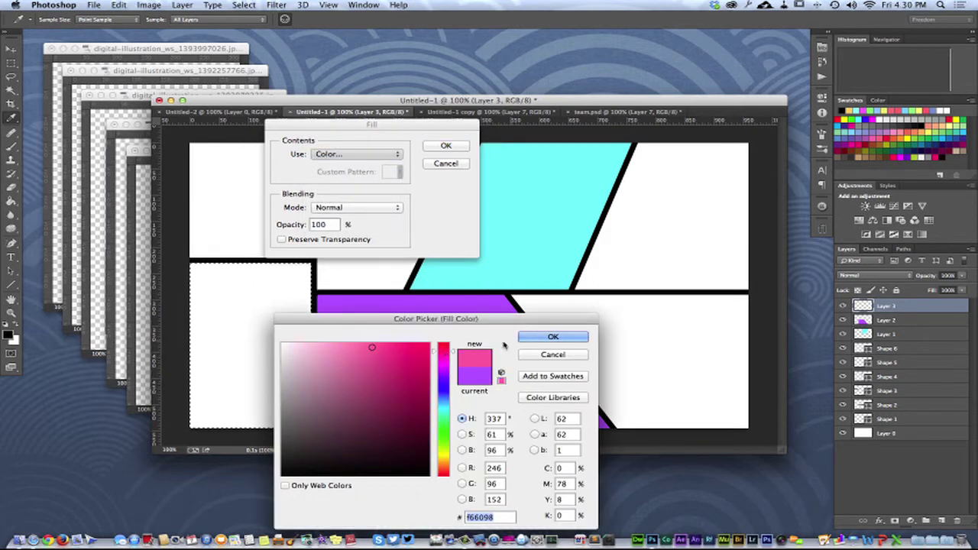
key(Return)
click(457, 147)
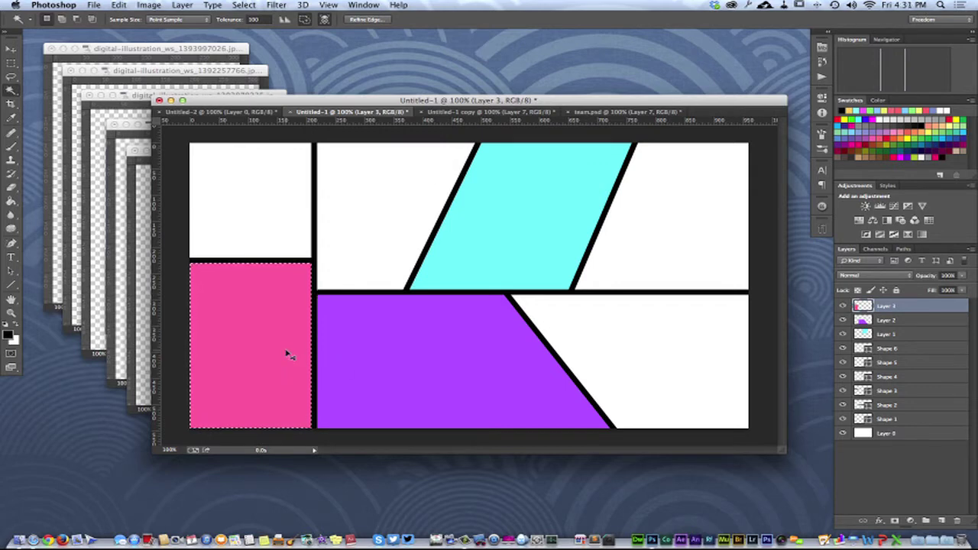
key(super+d)
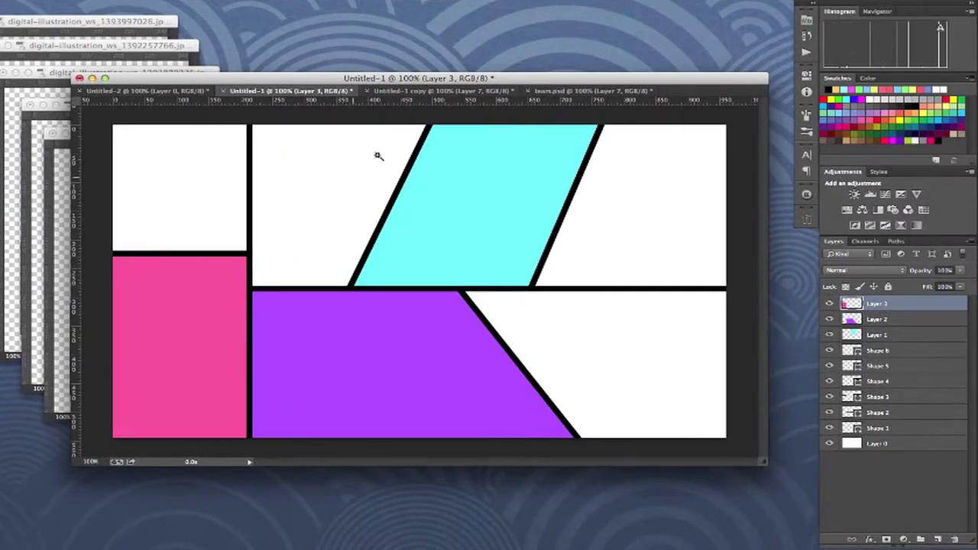
- Open the Untitled-1 copy artwork, copy the entire portrait from digital-illustration_ws_1392136894.jpg, and return to the artwork
click(393, 92)
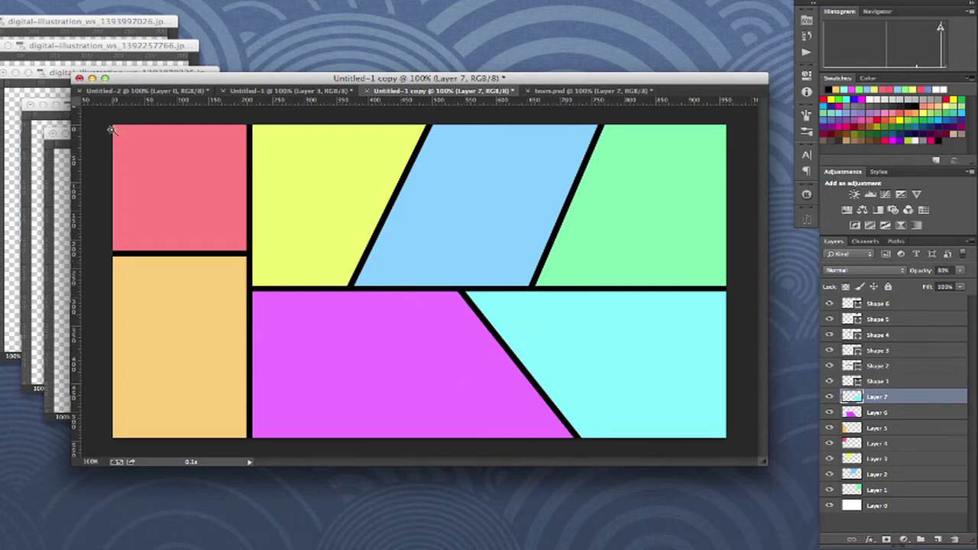
drag(129, 81, 146, 136)
click(79, 175)
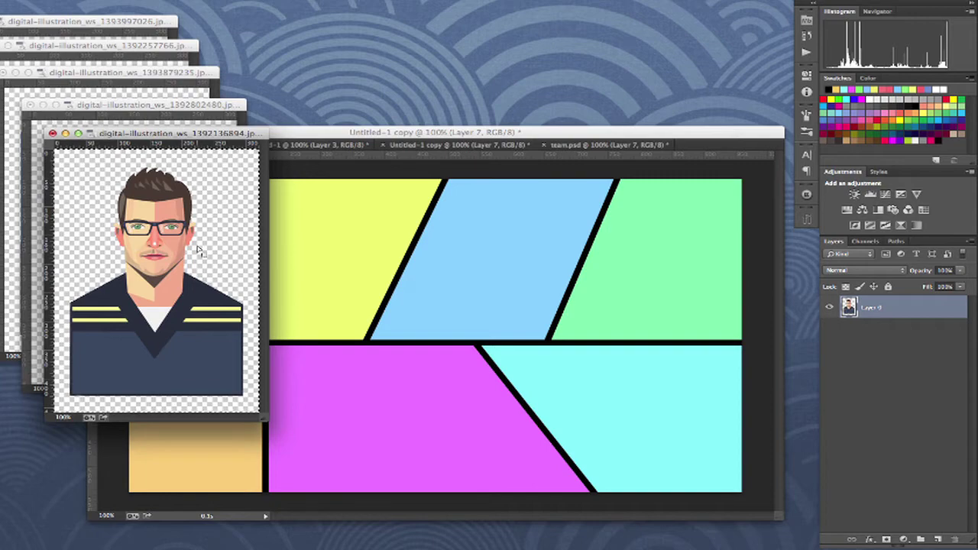
key(super+a)
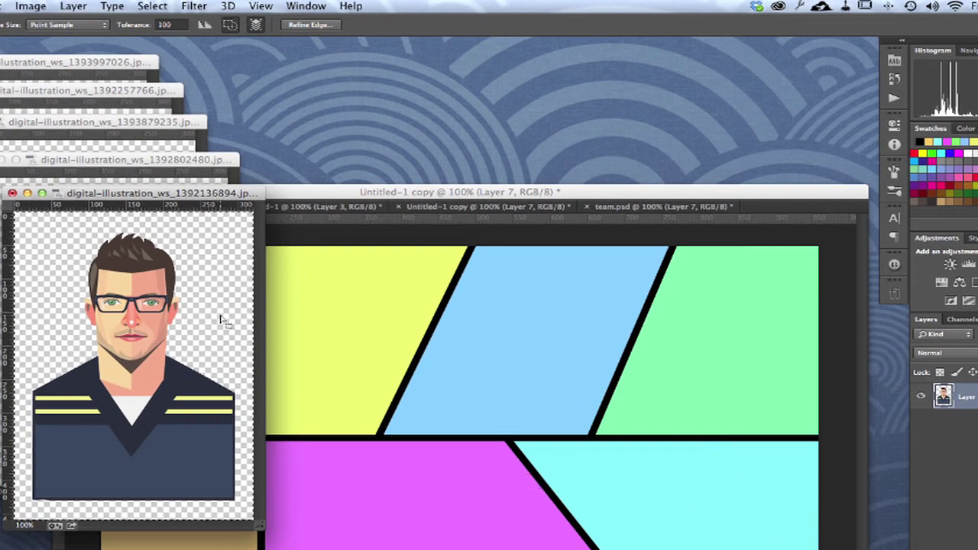
drag(261, 526, 337, 549)
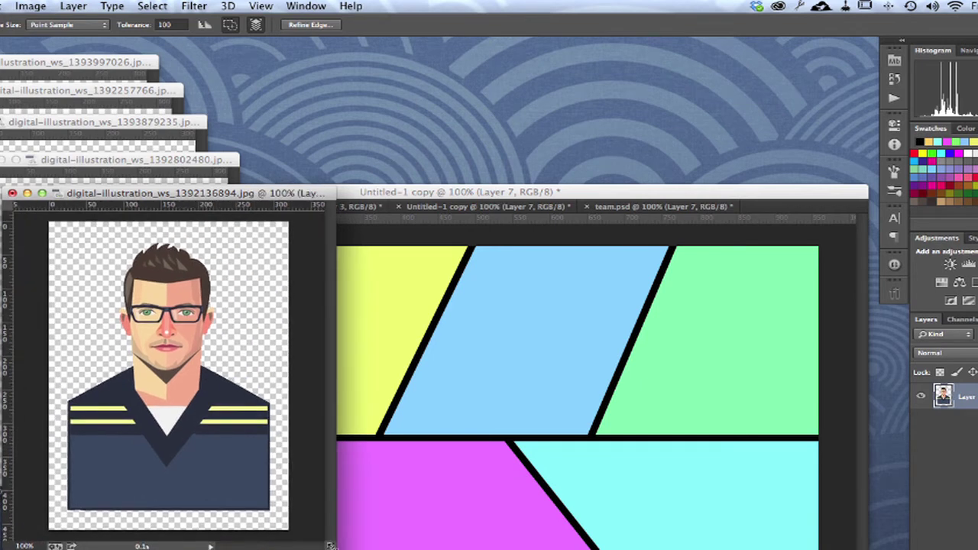
key(super+c)
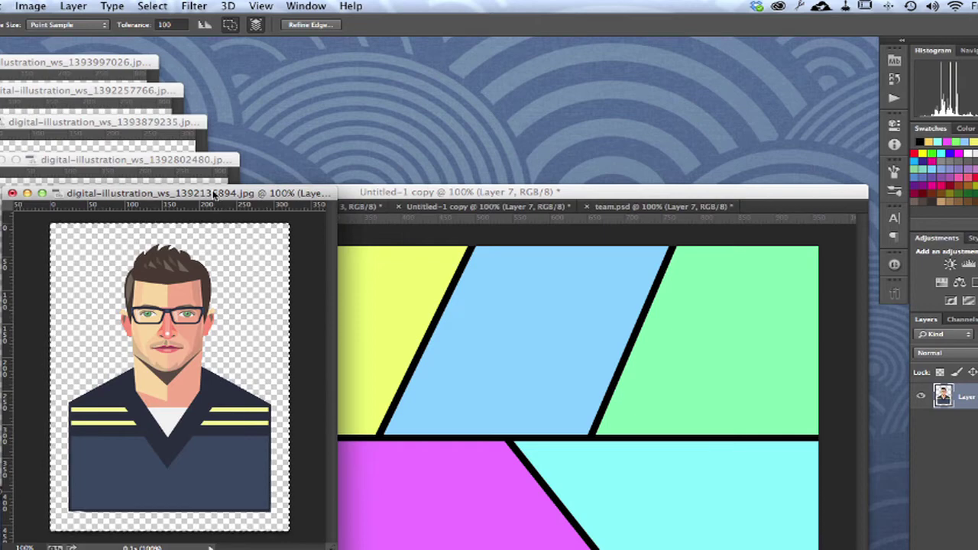
drag(229, 193, 120, 246)
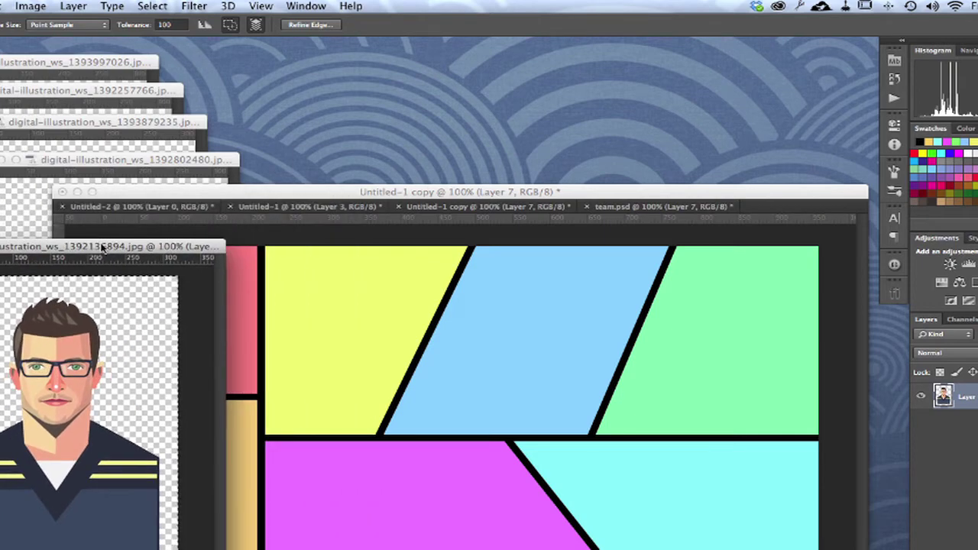
click(288, 196)
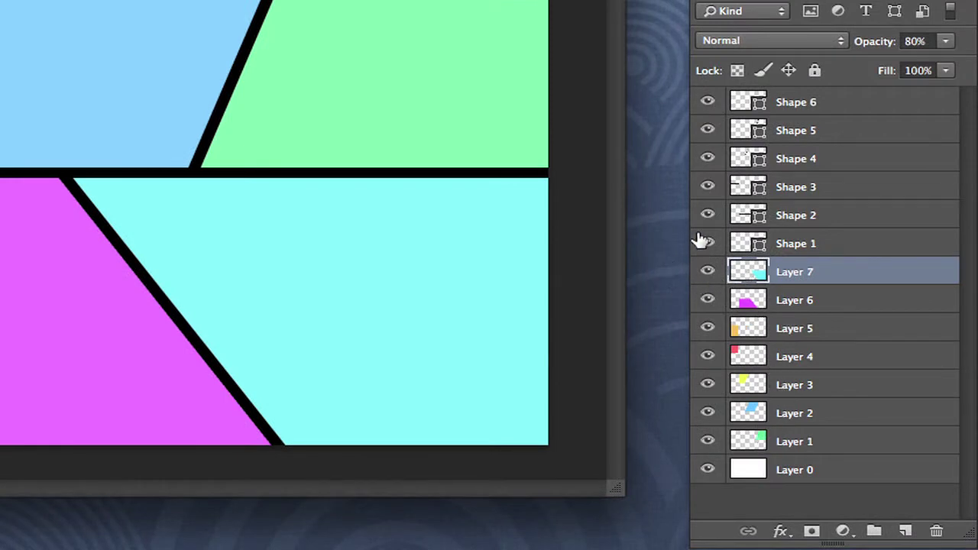
- Toggle Layer 7's visibility to identify its panel, and examine the Paste Special options without an active selection
click(705, 272)
click(705, 272)
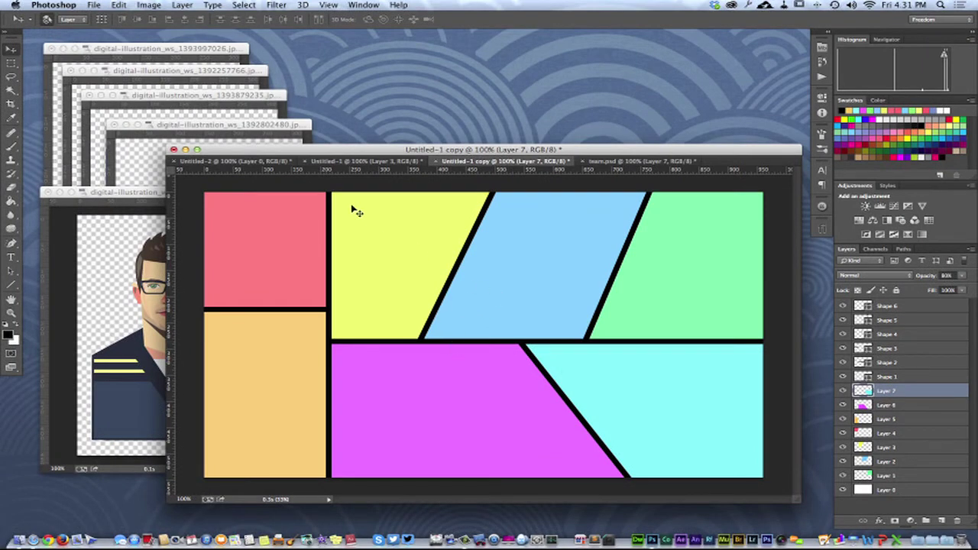
click(92, 6)
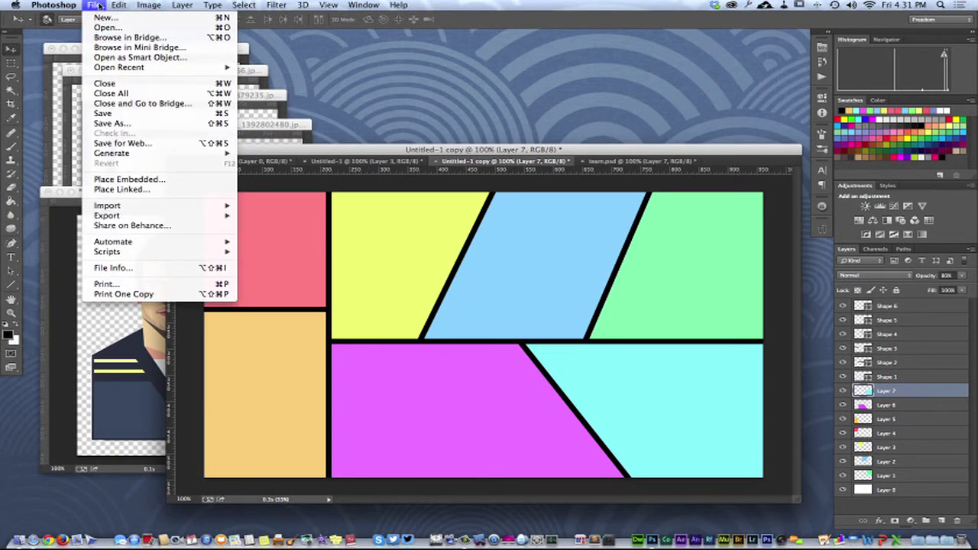
mouse_move(120, 5)
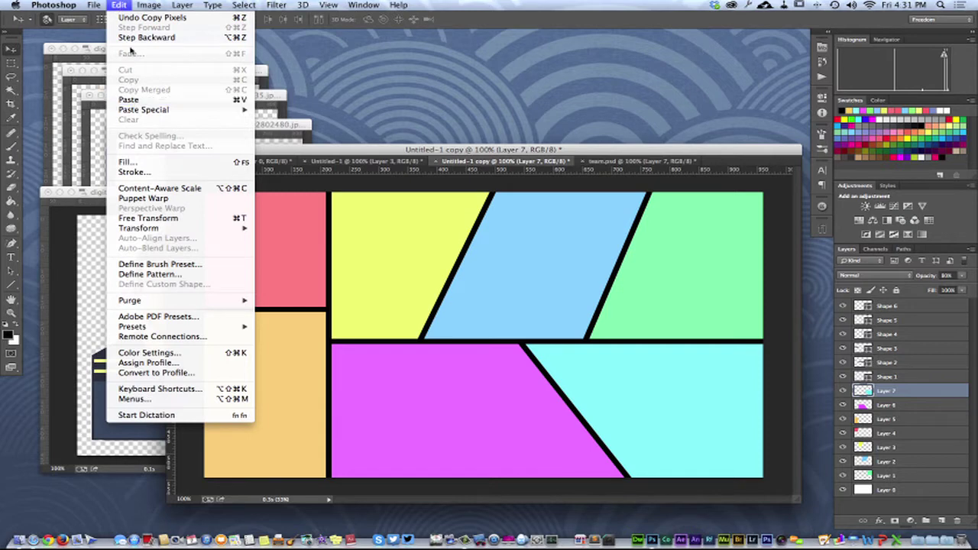
mouse_move(136, 112)
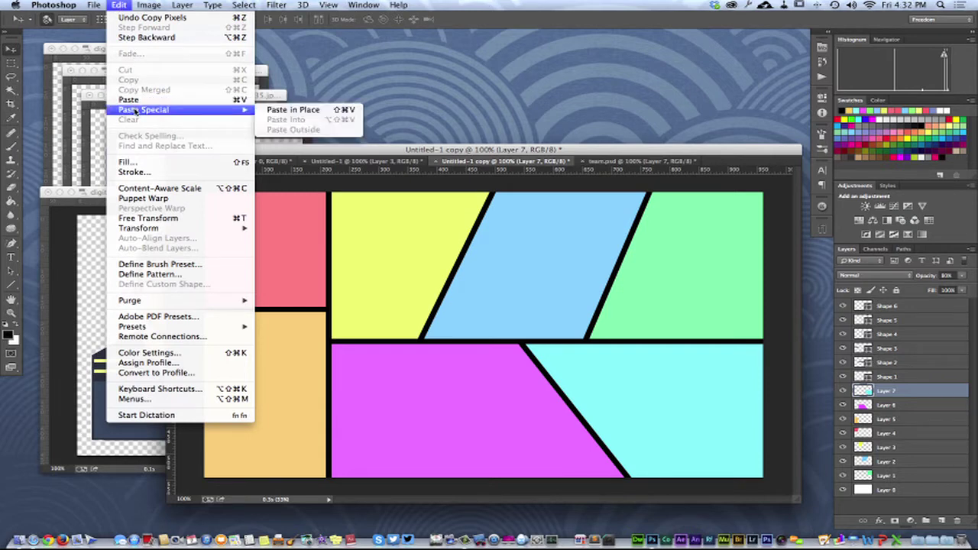
click(426, 156)
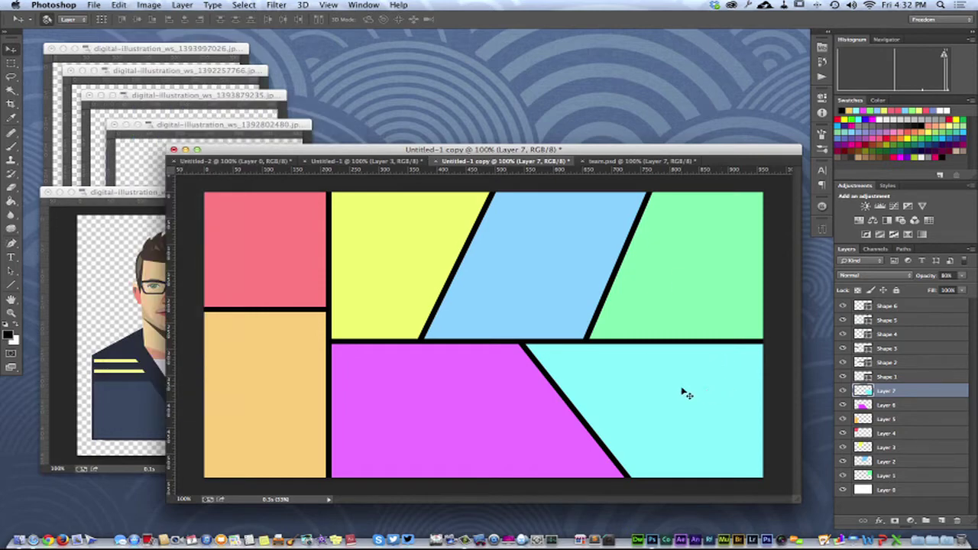
- Load the cyan panel on Layer 7 as a selection and use Paste Into to place the copied portrait inside it
click(12, 92)
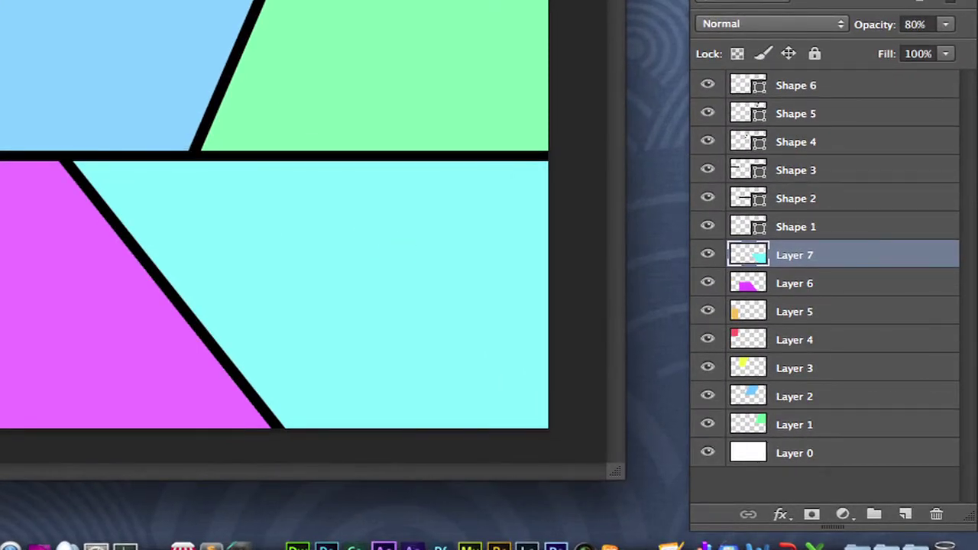
super+click(750, 256)
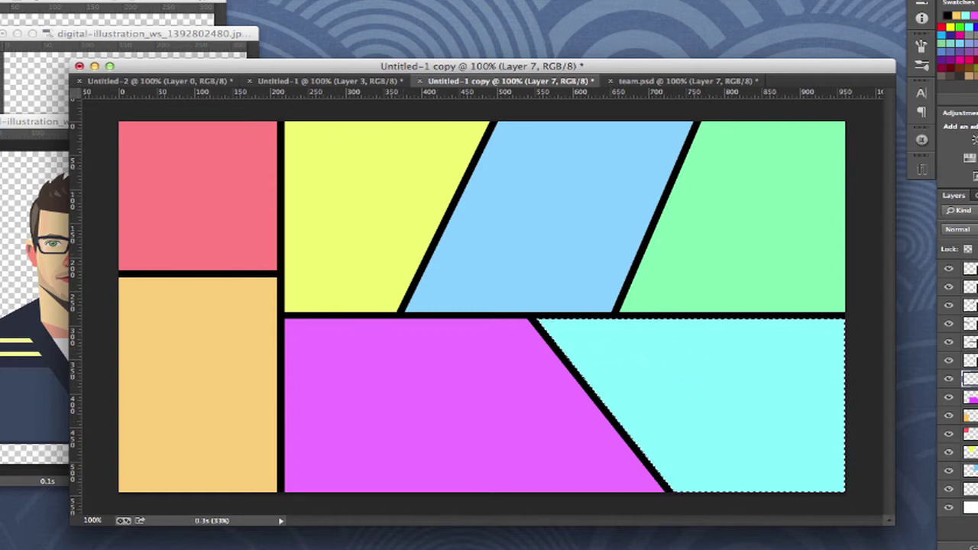
click(149, 4)
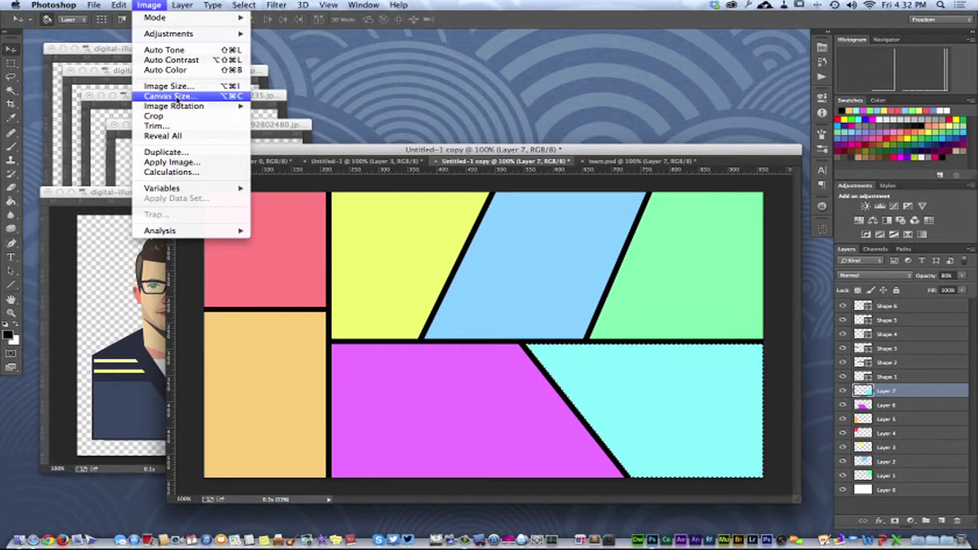
mouse_move(114, 5)
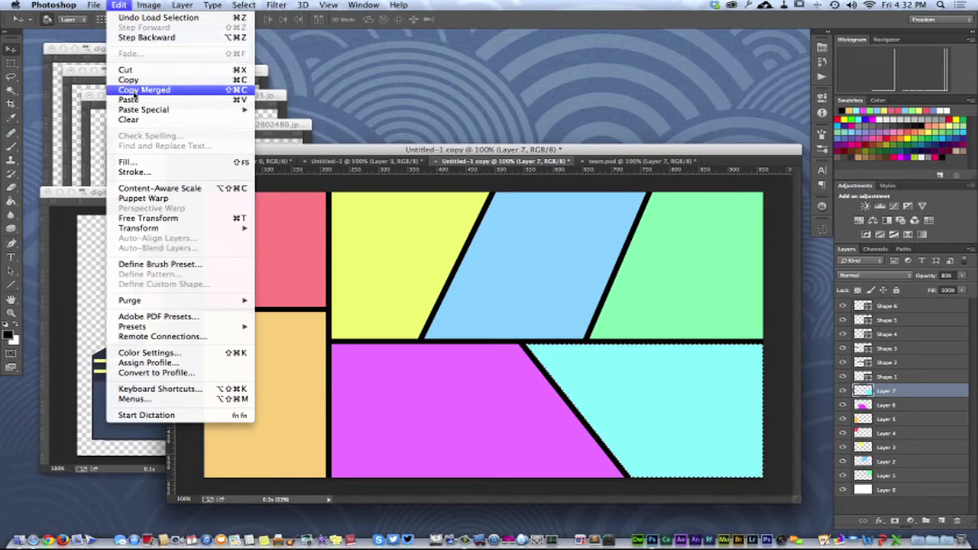
mouse_move(135, 111)
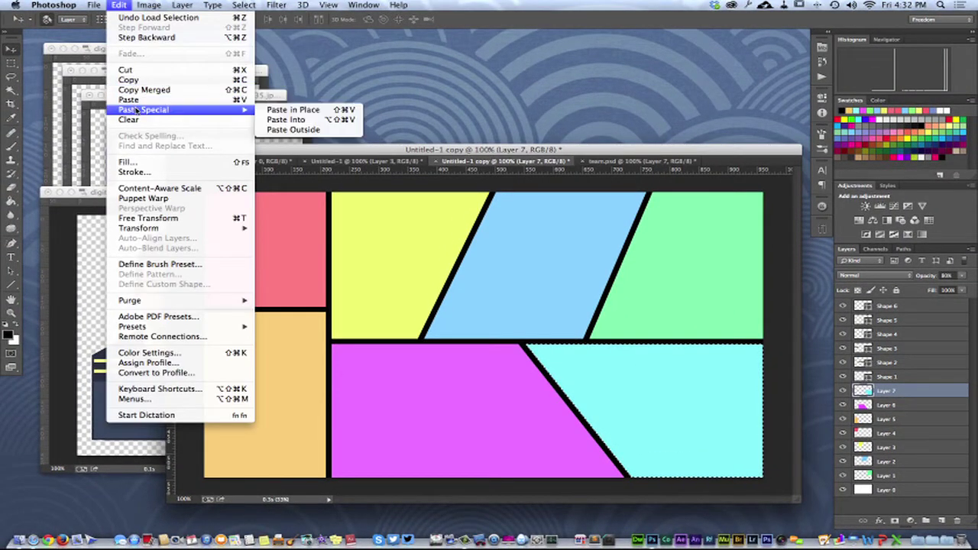
click(286, 122)
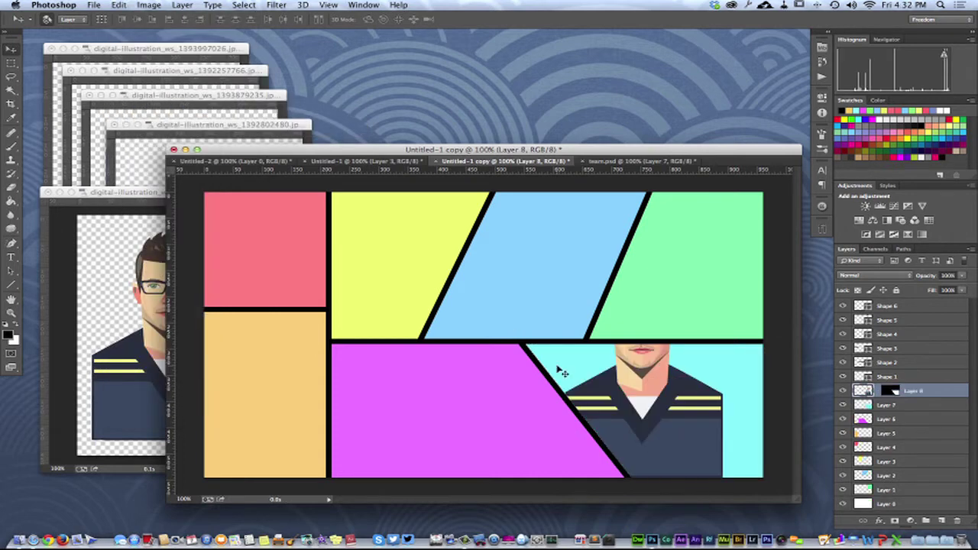
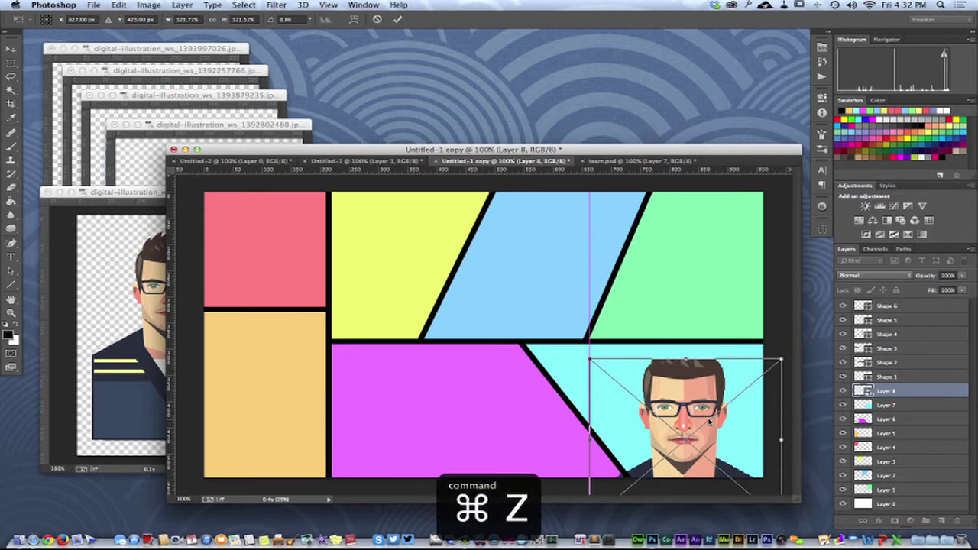
- Undo the portrait's scaling and smart object conversion, and reposition the masked portrait slightly lower and further right in the cyan panel
key(alt+super+z)
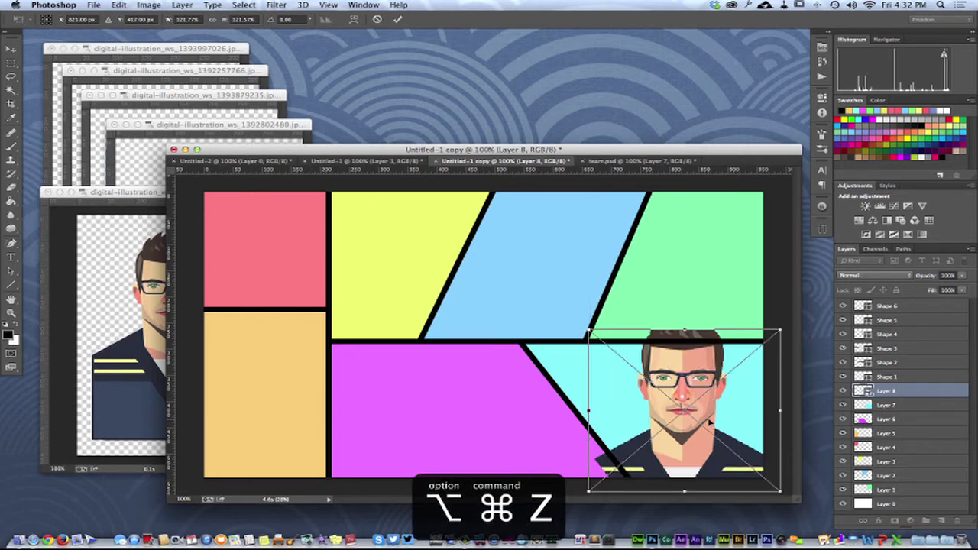
key(super+Return)
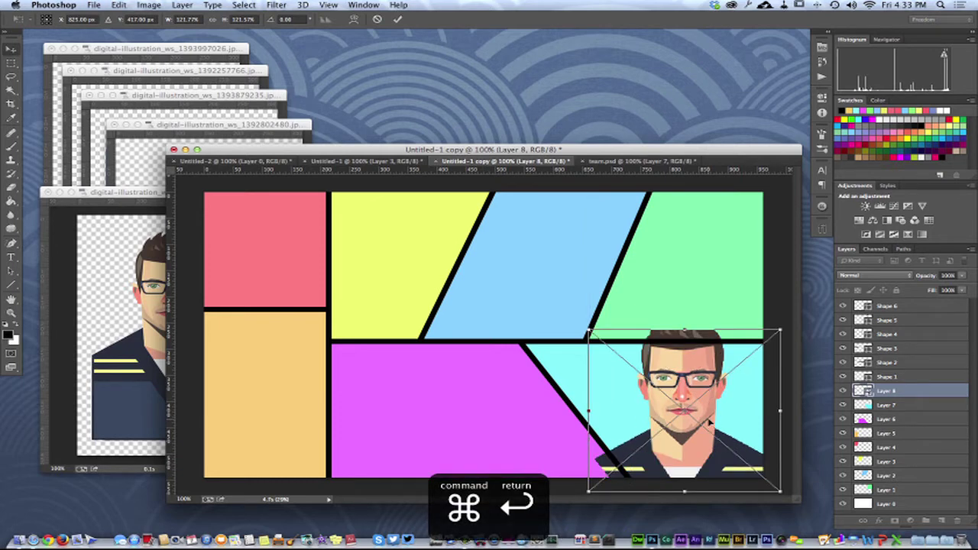
key(alt+super+z)
key(alt+super+z)
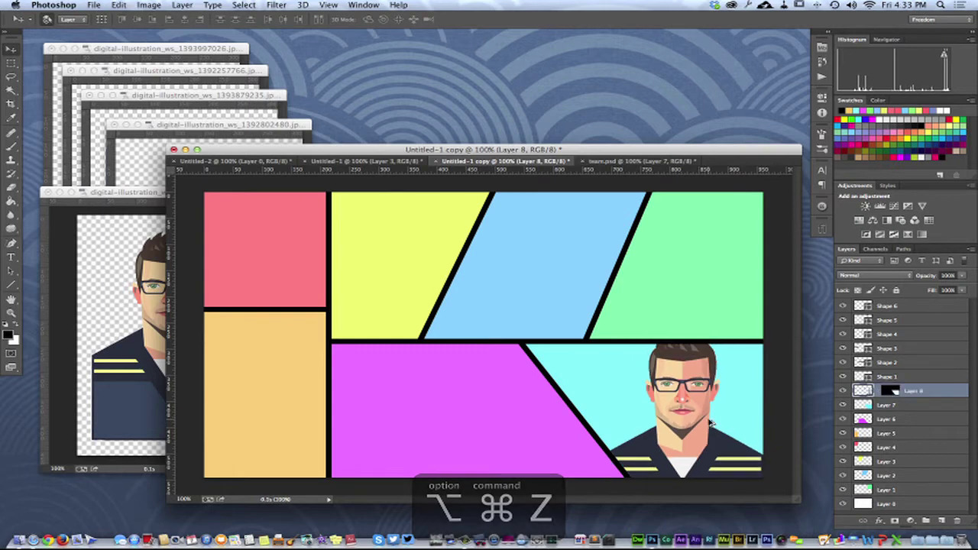
drag(679, 411, 687, 431)
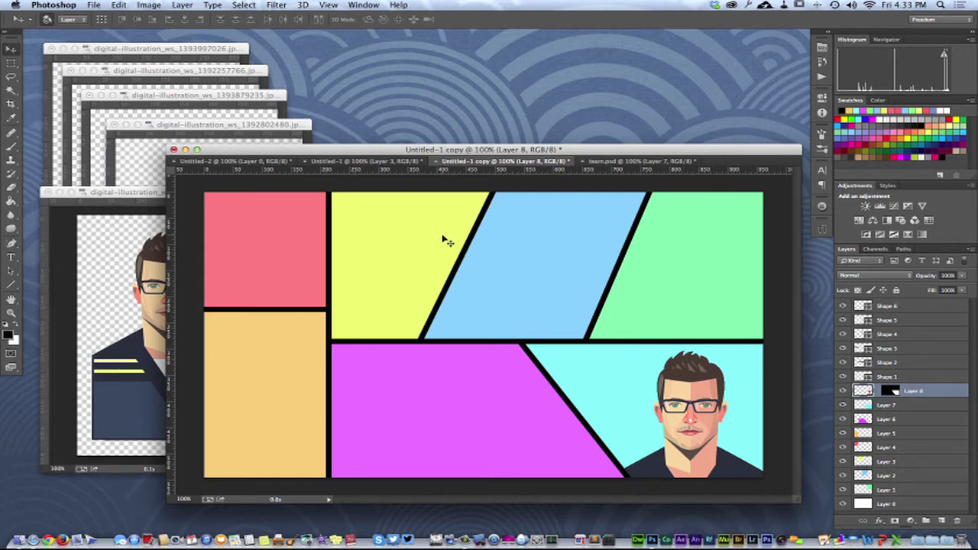
- Try converting Layer 8 to a smart object and moving the portrait with Free Transform, and undo these changes
right_click(944, 393)
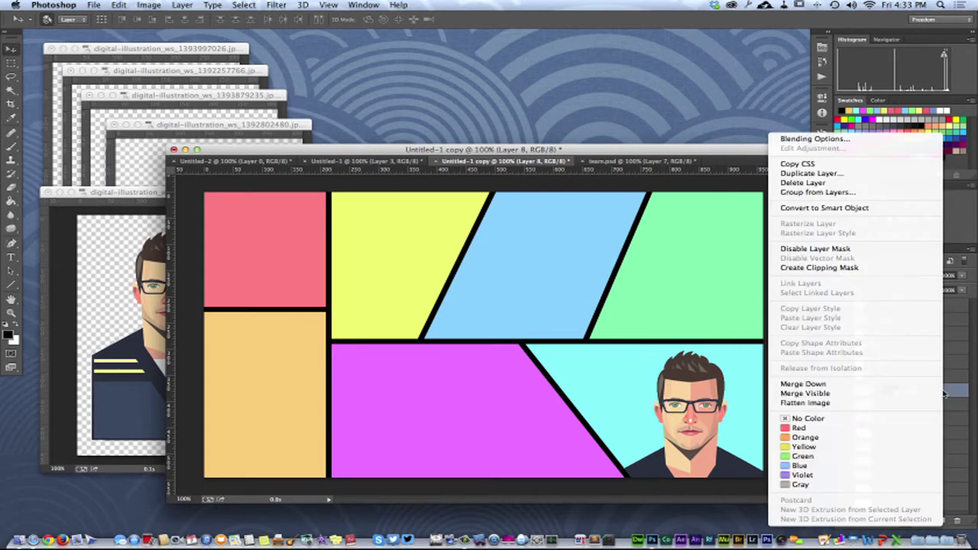
click(830, 208)
key(super+t)
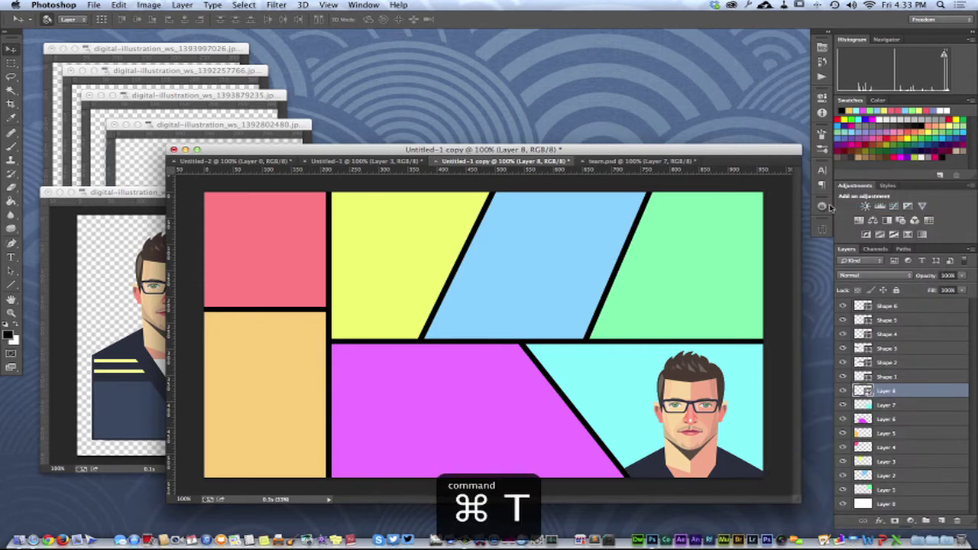
mouse_move(741, 394)
mouse_down()
mouse_move(683, 389)
mouse_move(734, 388)
mouse_up()
key(alt+super+z)
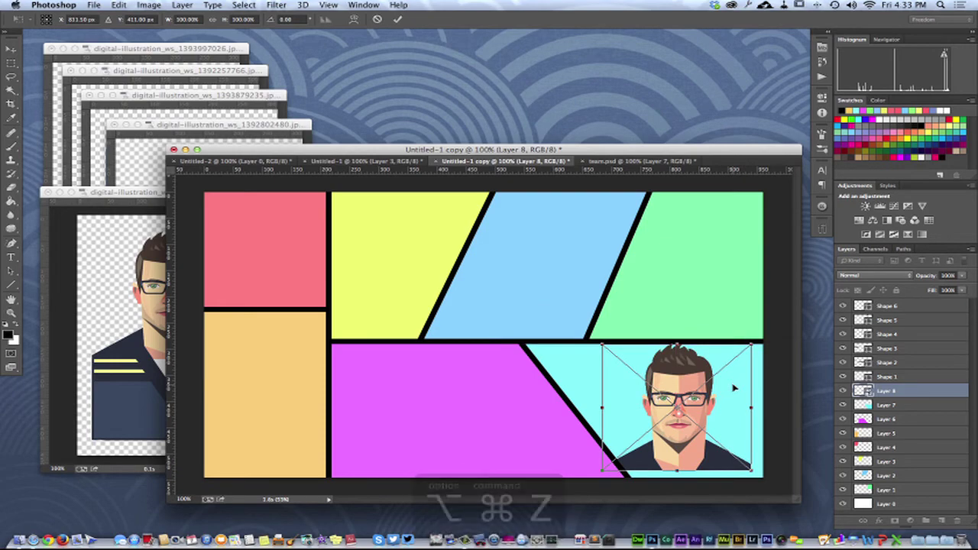
key(super+Return)
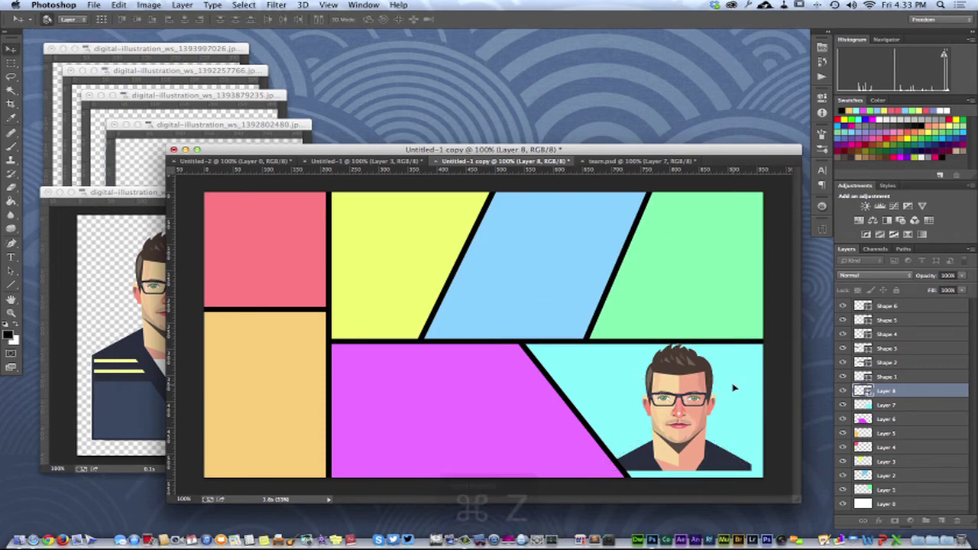
key(super+z)
key(alt+super+z)
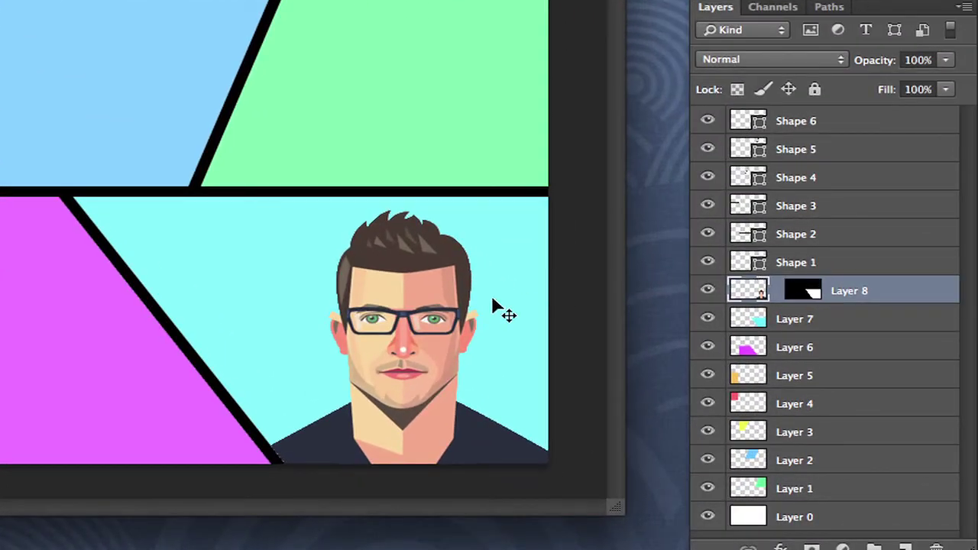
- Scale the masked portrait to about 91% with Free Transform and align it with the right edge of the cyan panel
key(super+t)
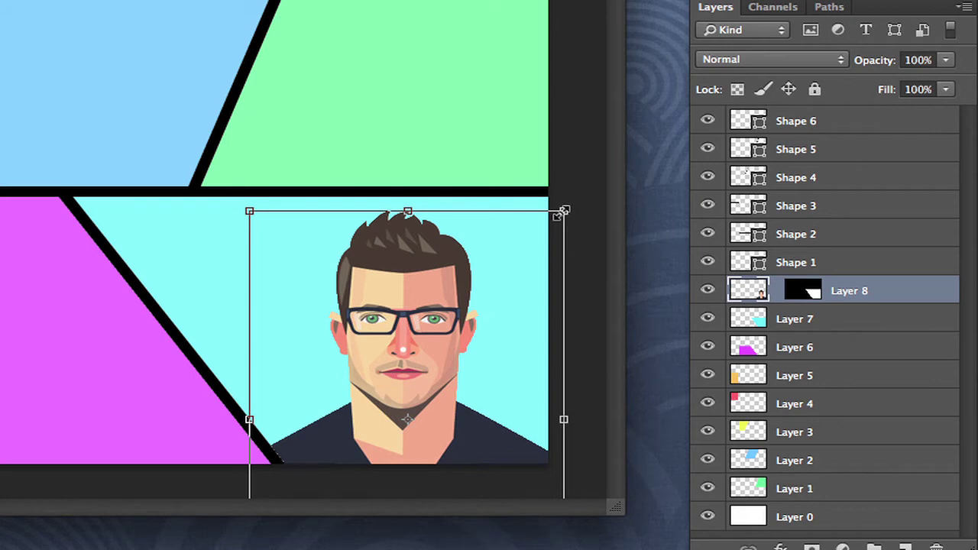
drag(560, 214, 550, 231)
drag(450, 447, 435, 418)
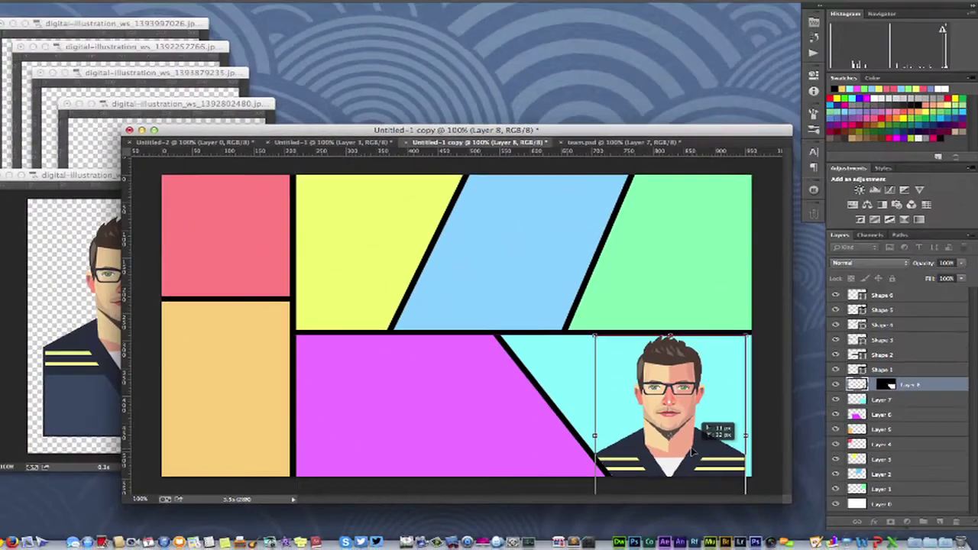
drag(694, 453, 709, 451)
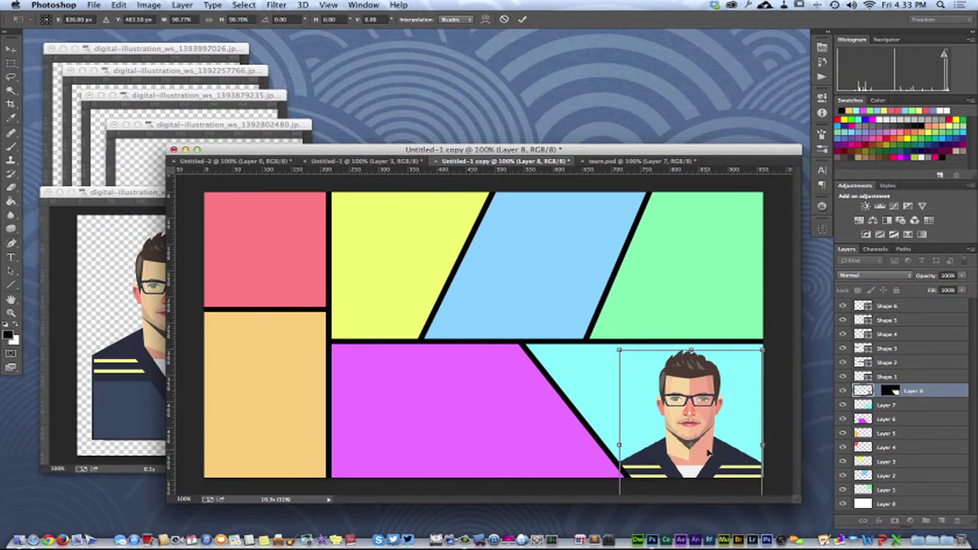
double_click(709, 452)
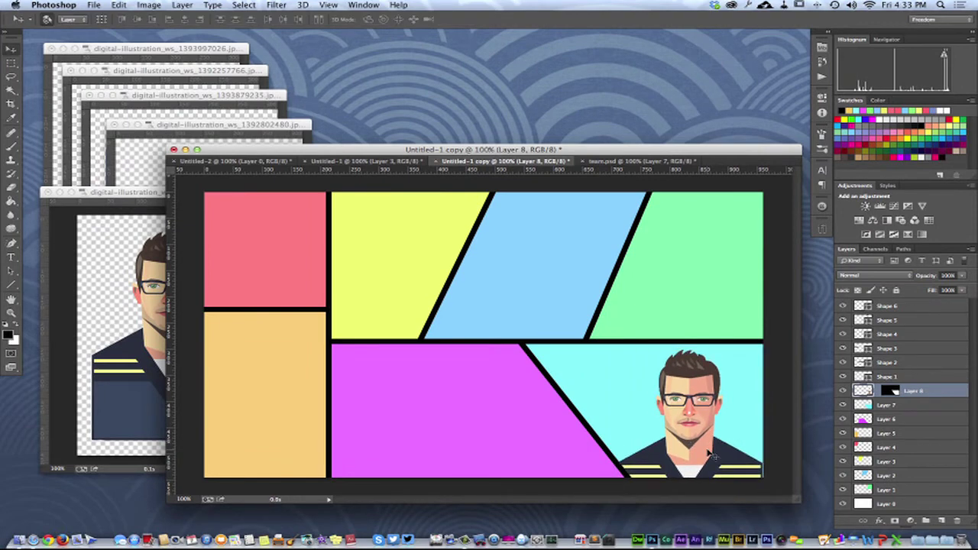
- Try shrinking the masked portrait in the cyan panel with Free Transform and enlarging it again, and undo both changes
key(super+t)
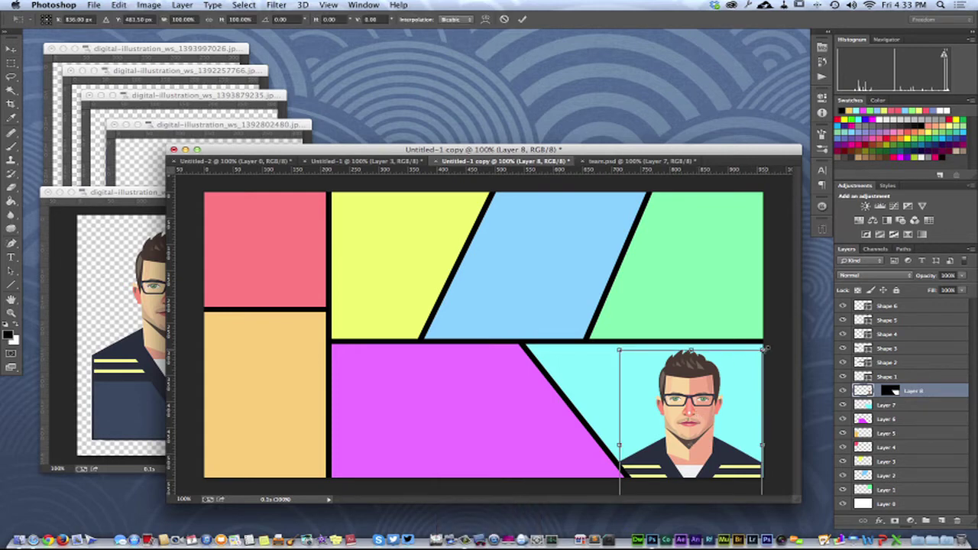
drag(765, 349, 692, 416)
double_click(694, 421)
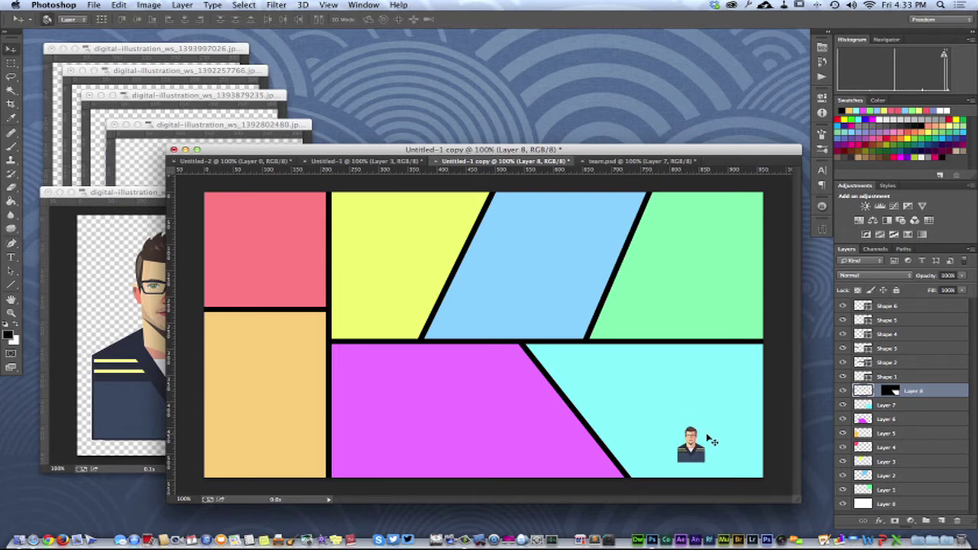
key(ctrl+t)
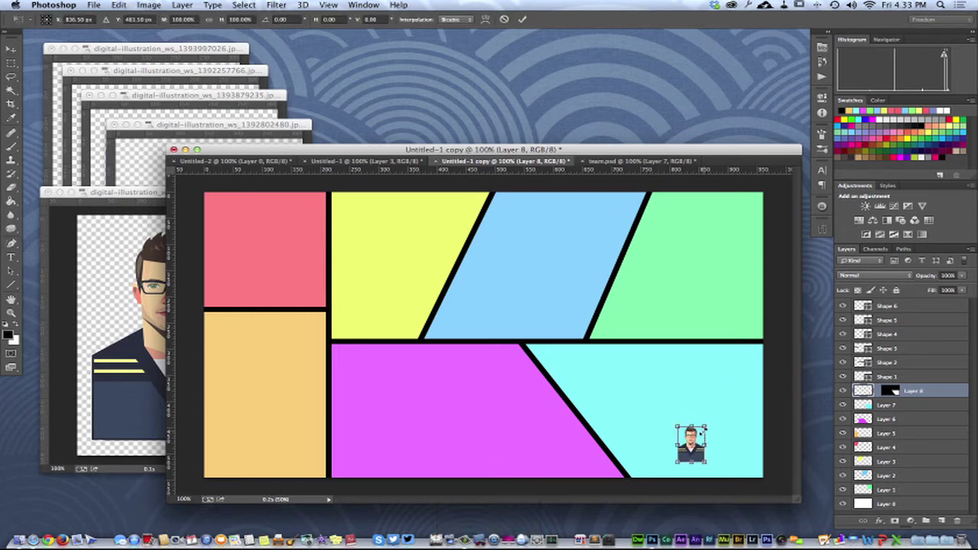
drag(711, 424, 802, 386)
key(Return)
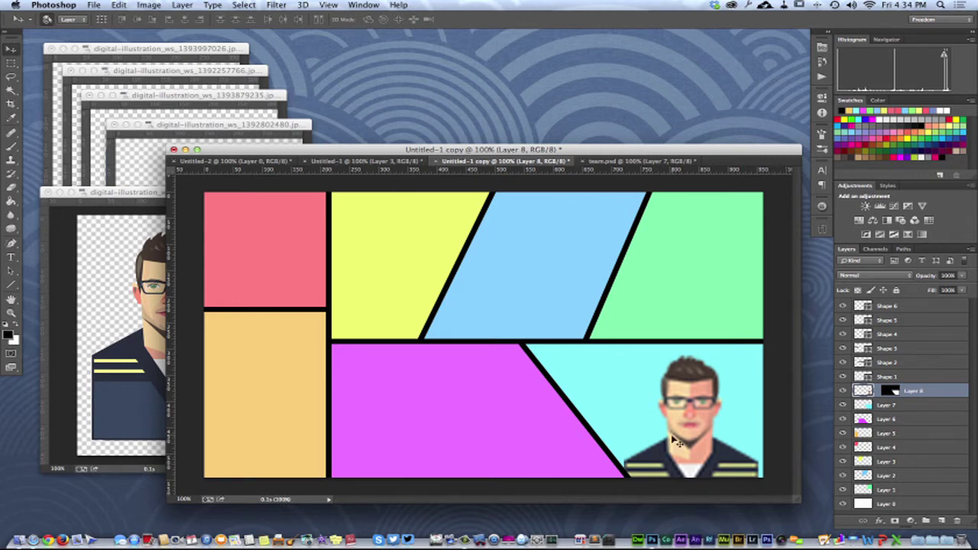
key(alt+super+z)
key(alt+super+z)
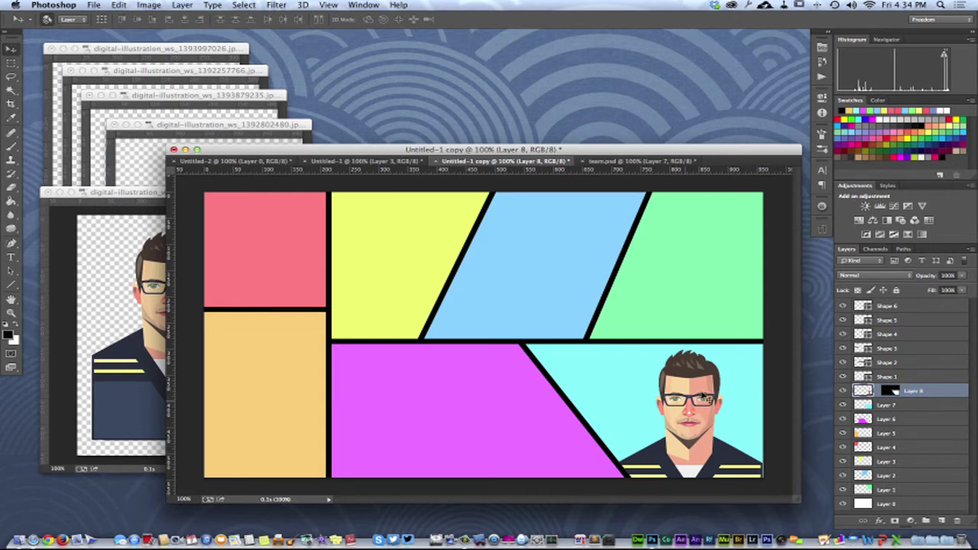
- Add a Drop Shadow layer style with its default settings to the portrait on Layer 8
double_click(942, 395)
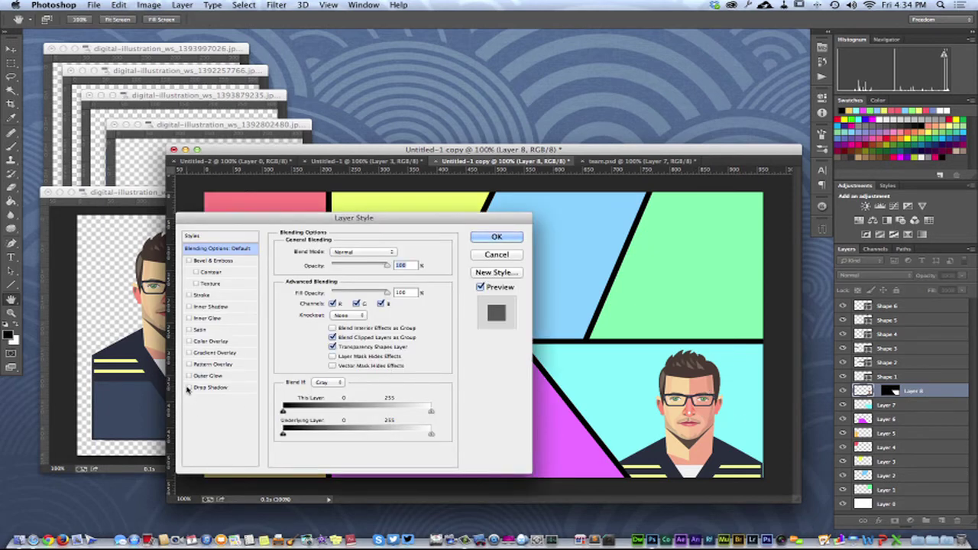
click(188, 388)
click(228, 387)
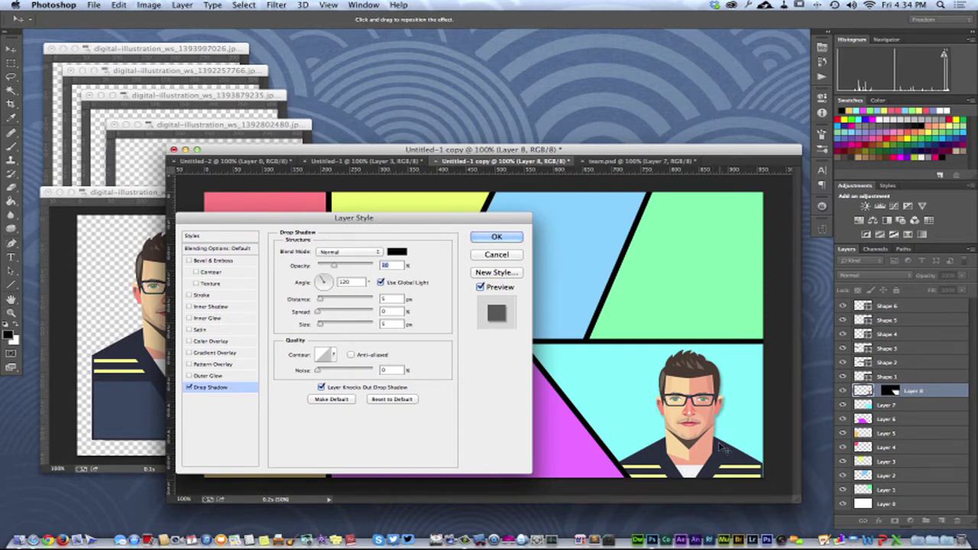
click(498, 237)
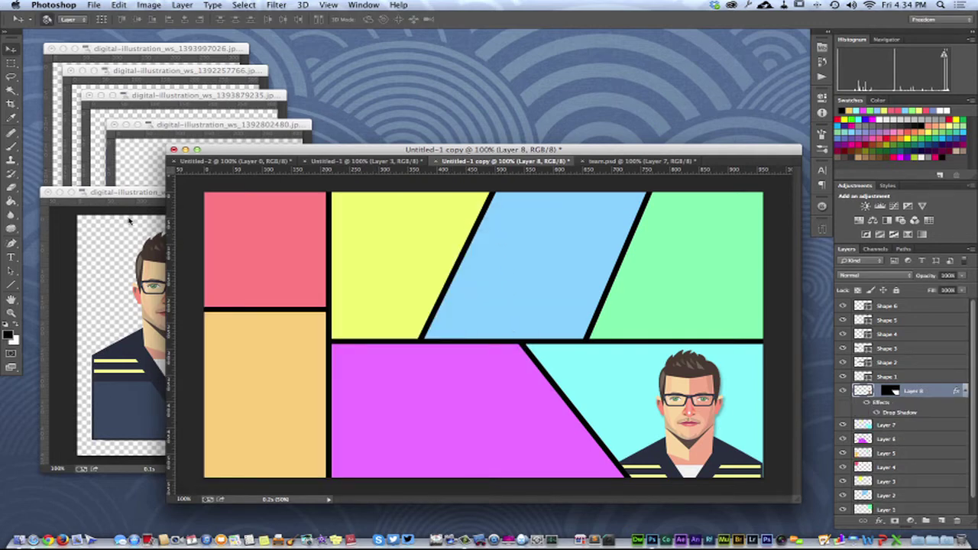
- Select and copy the entire red-jacket portrait in digital-illustration_ws_1392802480.jpg
click(139, 169)
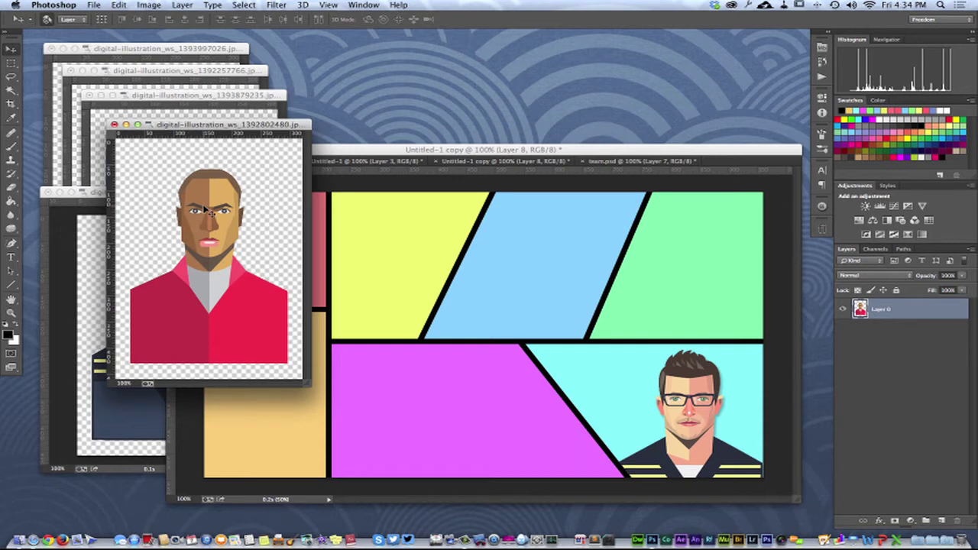
key(super+a)
key(super+c)
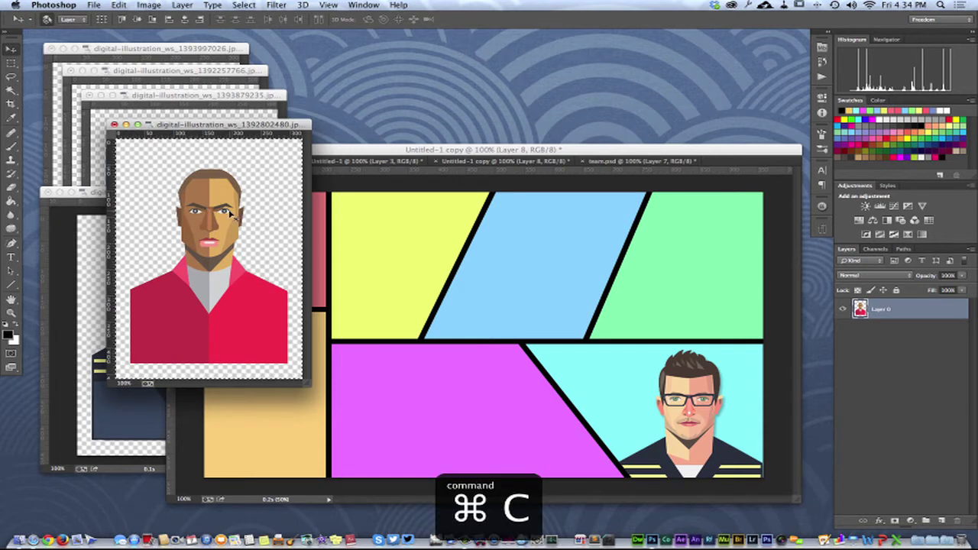
- Identify the orange panel's layer in Untitled-1 copy and load Layer 5 as a selection
click(646, 244)
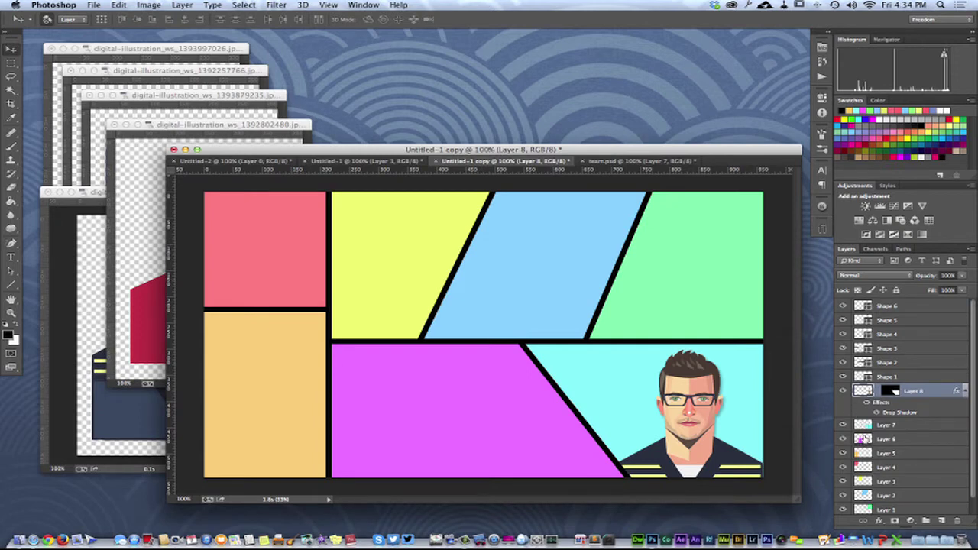
shift+click(861, 439)
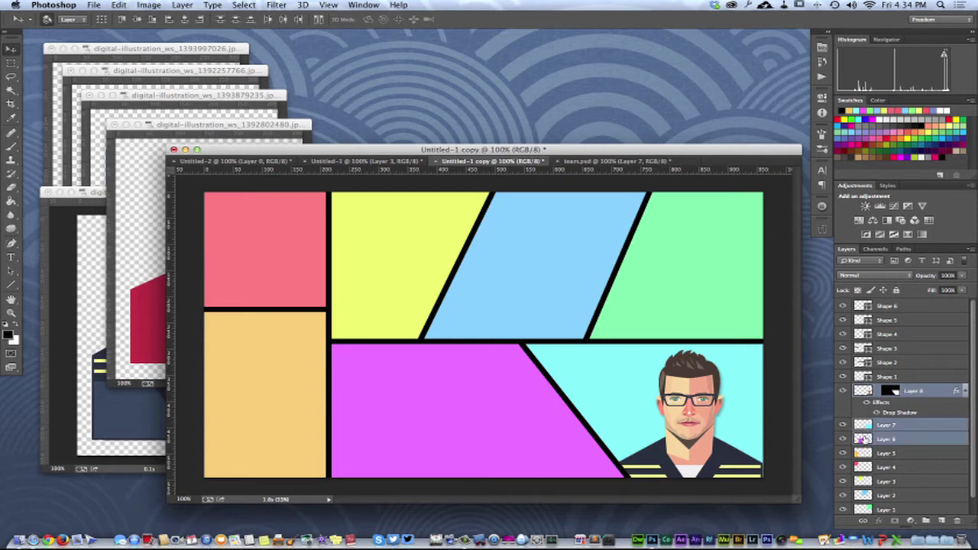
click(864, 453)
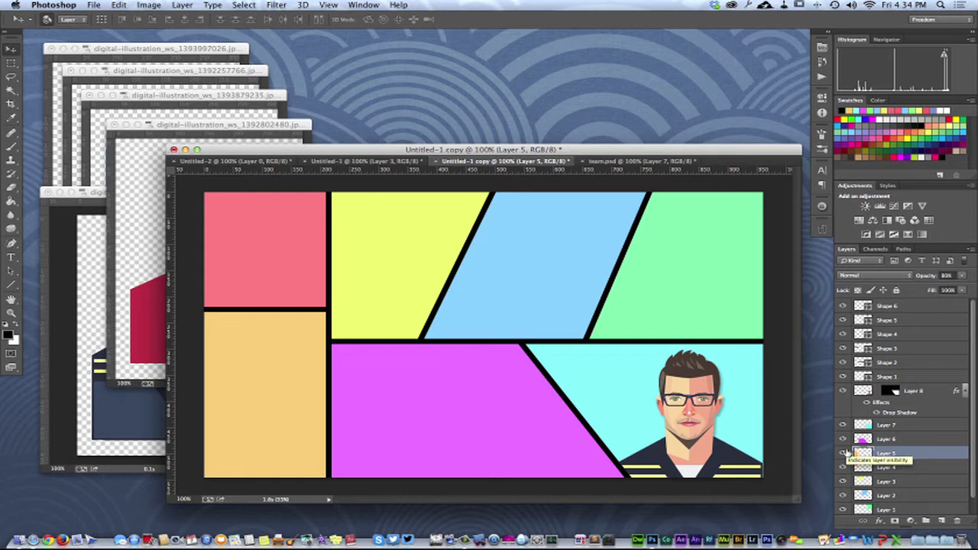
click(843, 453)
click(843, 453)
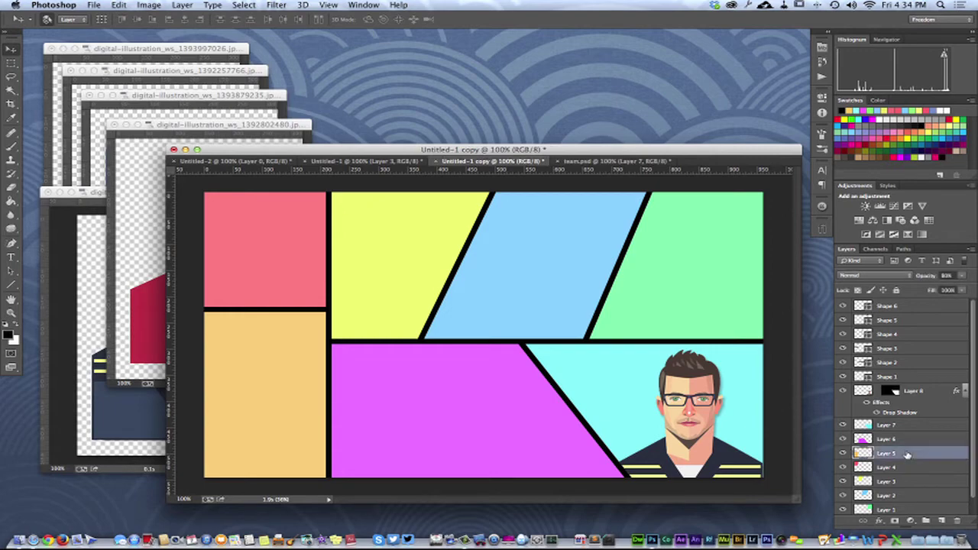
ctrl+click(867, 455)
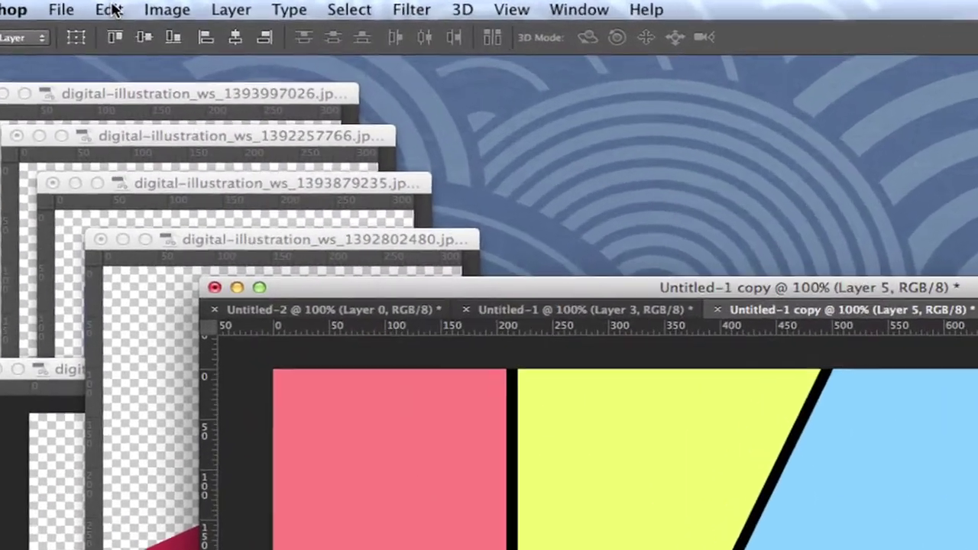
- Use Paste Into to place the copied portrait in the orange panel and move it down and left until the whole head fits
click(118, 5)
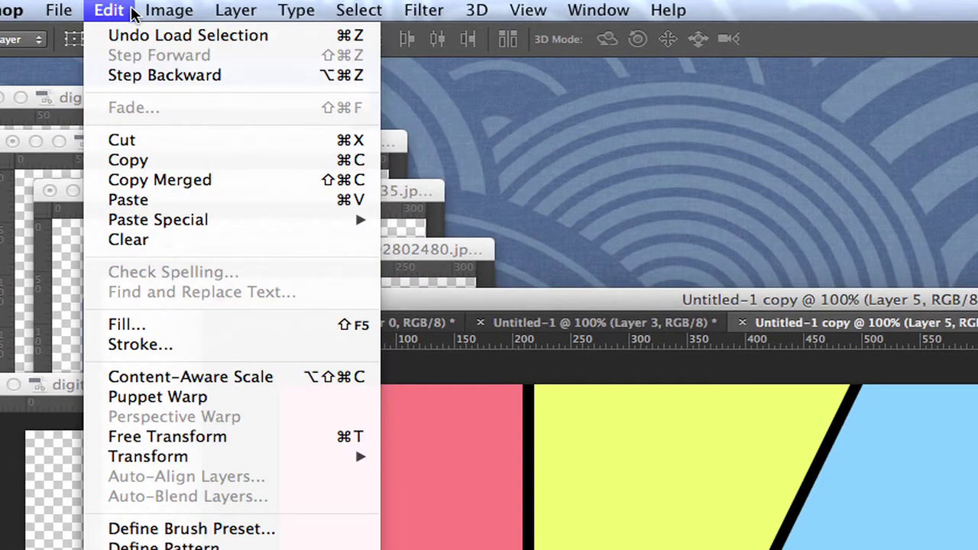
mouse_move(145, 221)
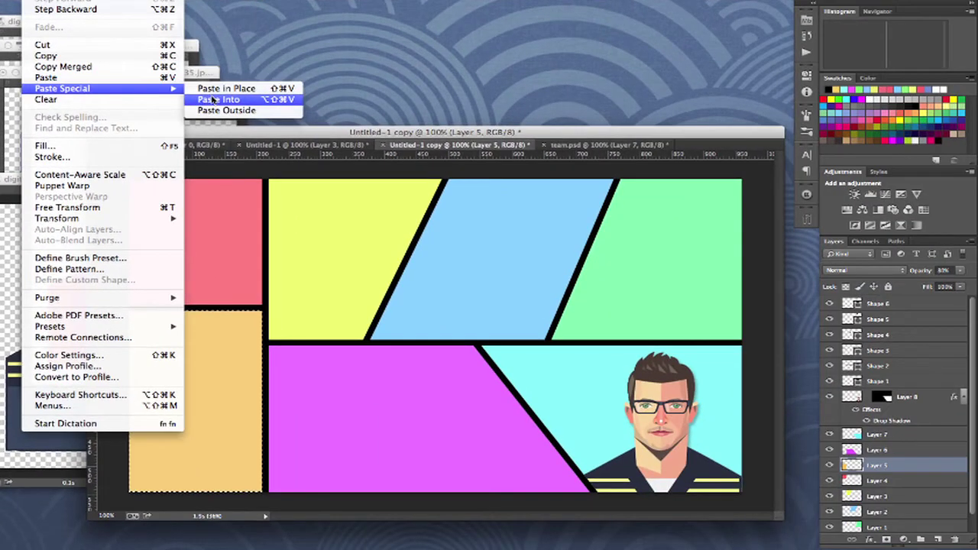
click(213, 101)
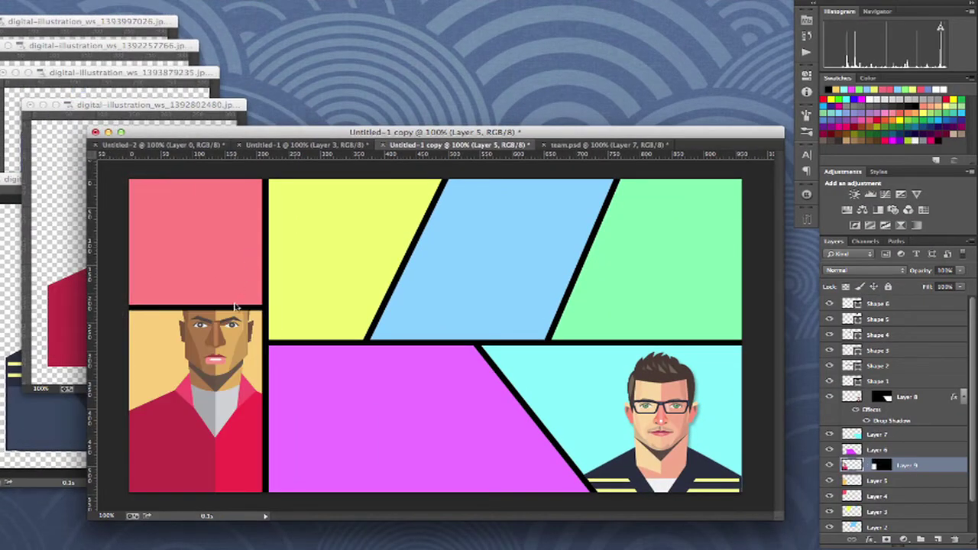
drag(212, 366, 193, 408)
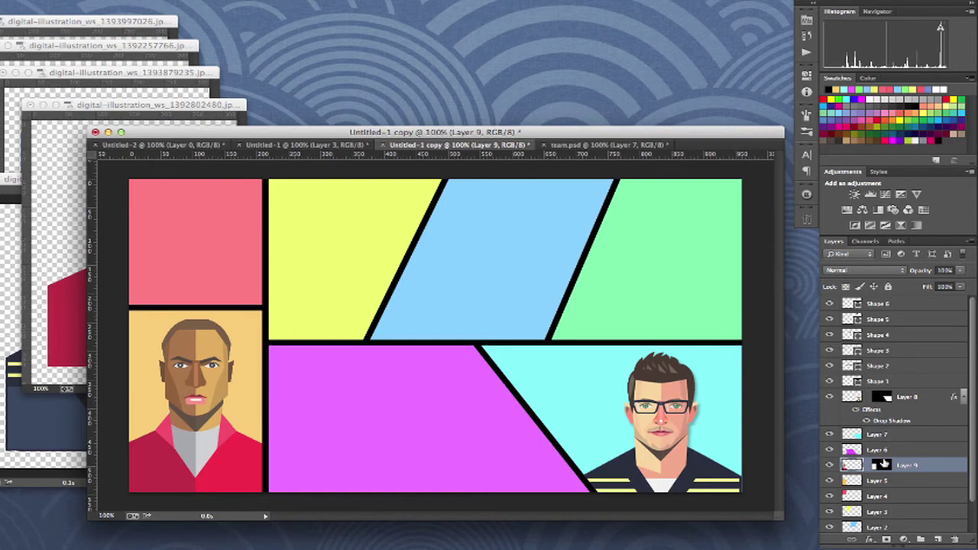
- Check which layer holds the yellow panel by toggling its visibility off and on, and select Layer 3
click(879, 479)
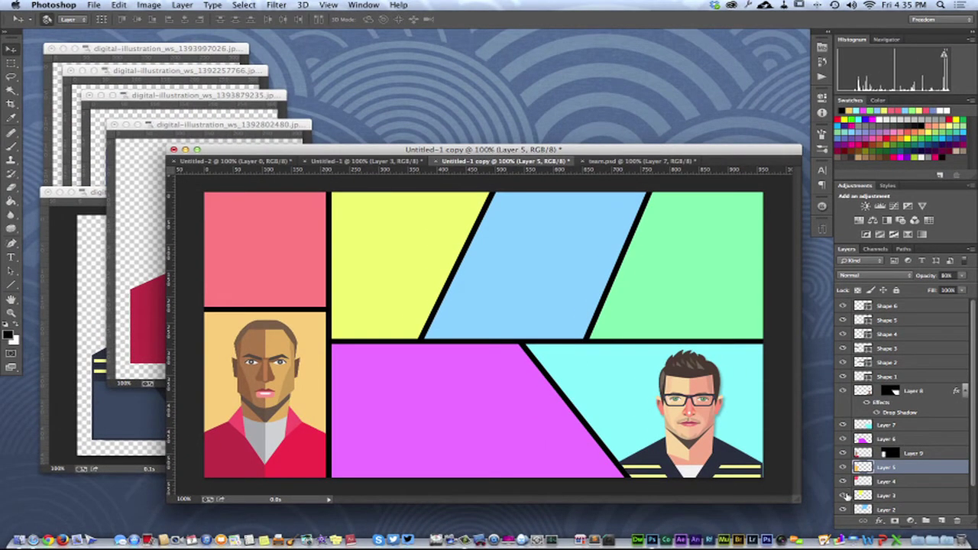
click(843, 495)
click(843, 496)
click(862, 495)
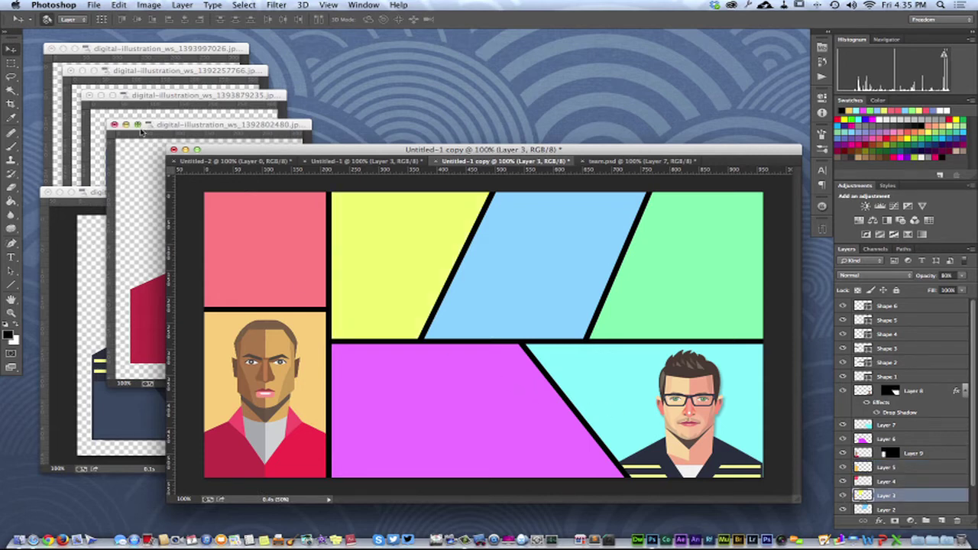
- Move the used portrait windows out of the way and copy the entire grey-shirt portrait from digital-illustration_ws_1392257766.jpg
drag(136, 123, 82, 232)
click(109, 132)
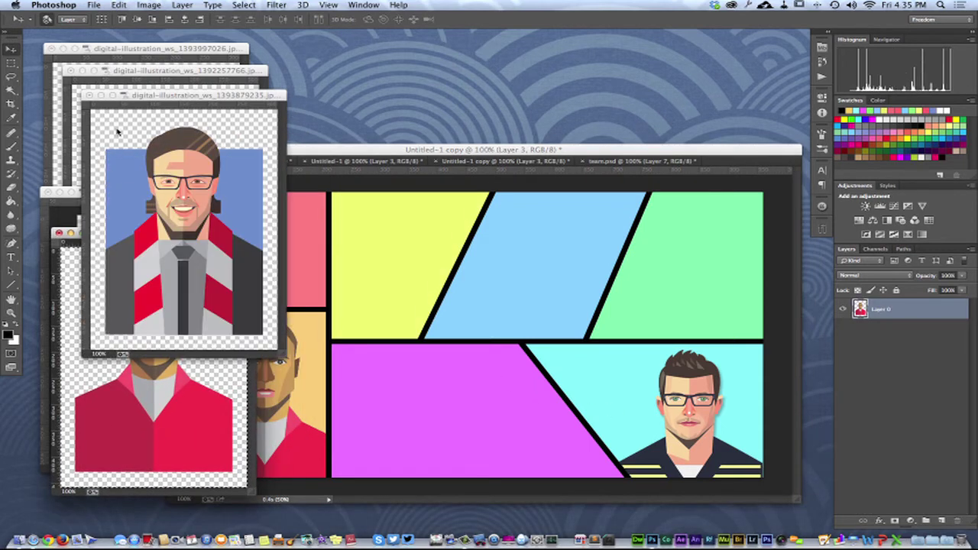
drag(143, 95, 105, 218)
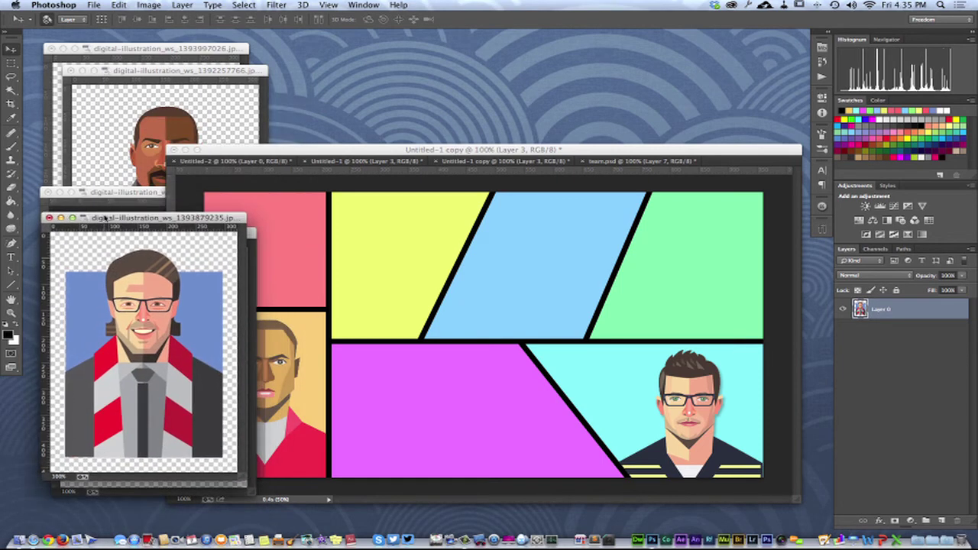
click(111, 108)
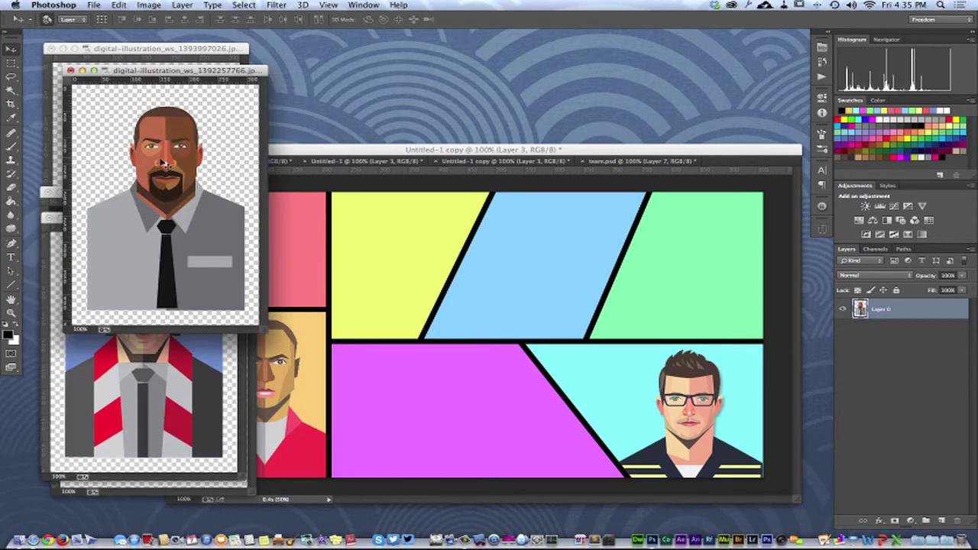
key(super+a)
key(super+c)
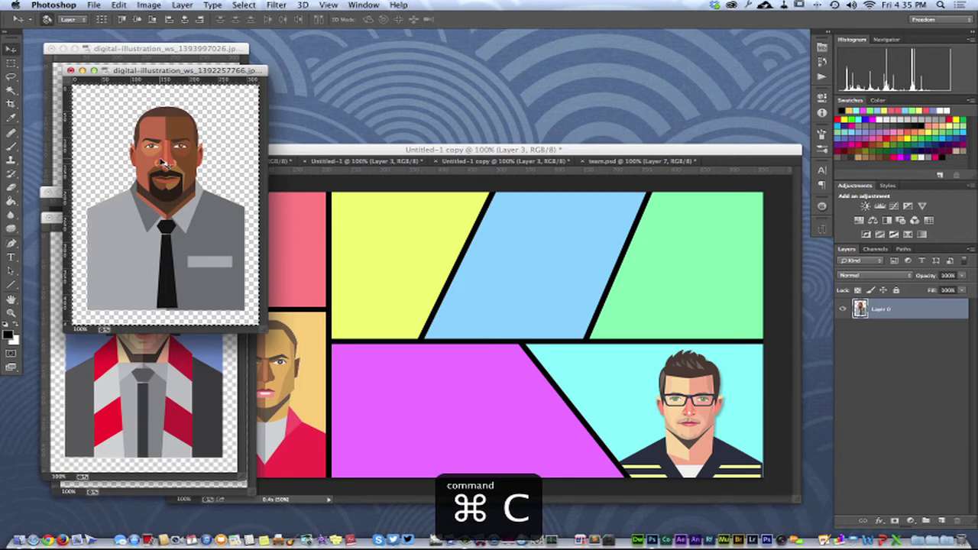
- Paste the copied portrait into the yellow panel using Layer 3 as the selection, and shift it slightly down and left inside the panel
click(403, 306)
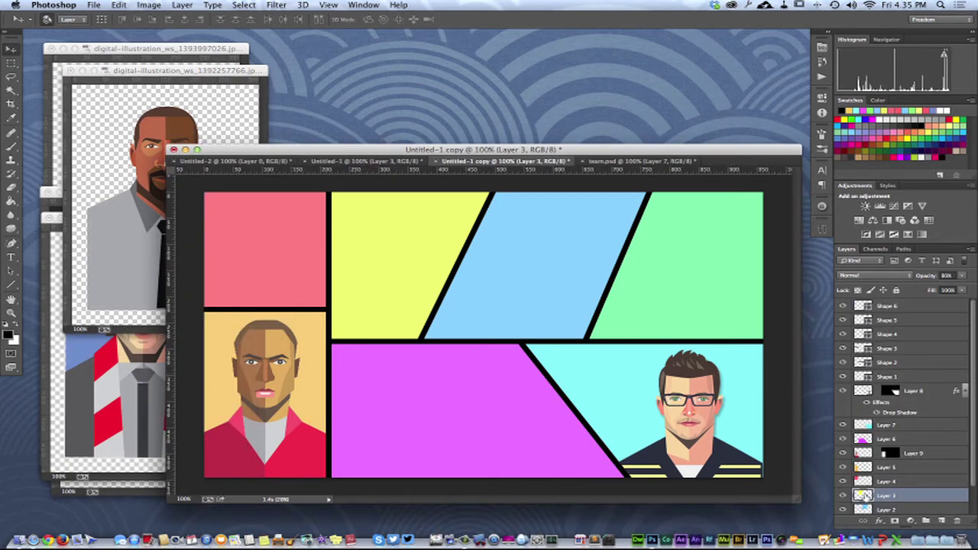
super+click(865, 495)
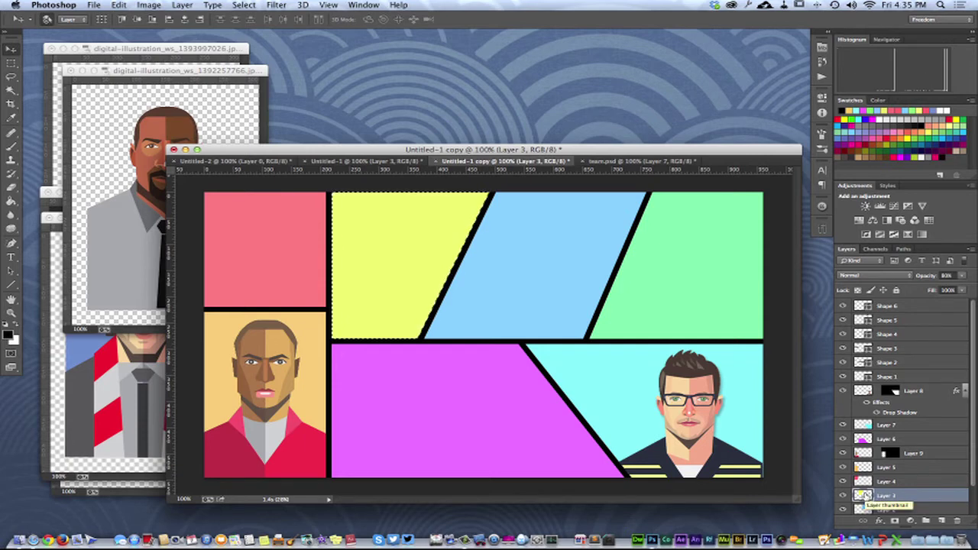
click(149, 6)
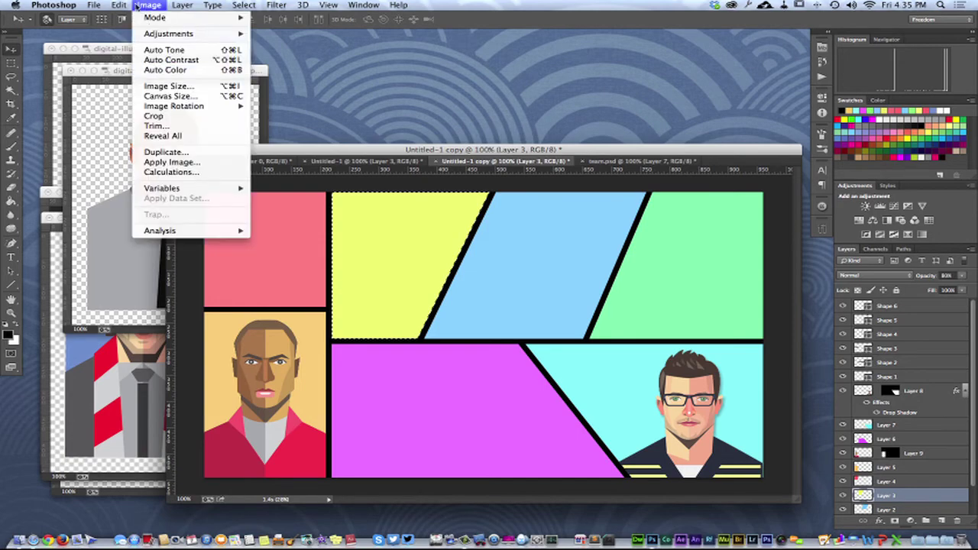
mouse_move(122, 5)
mouse_move(133, 109)
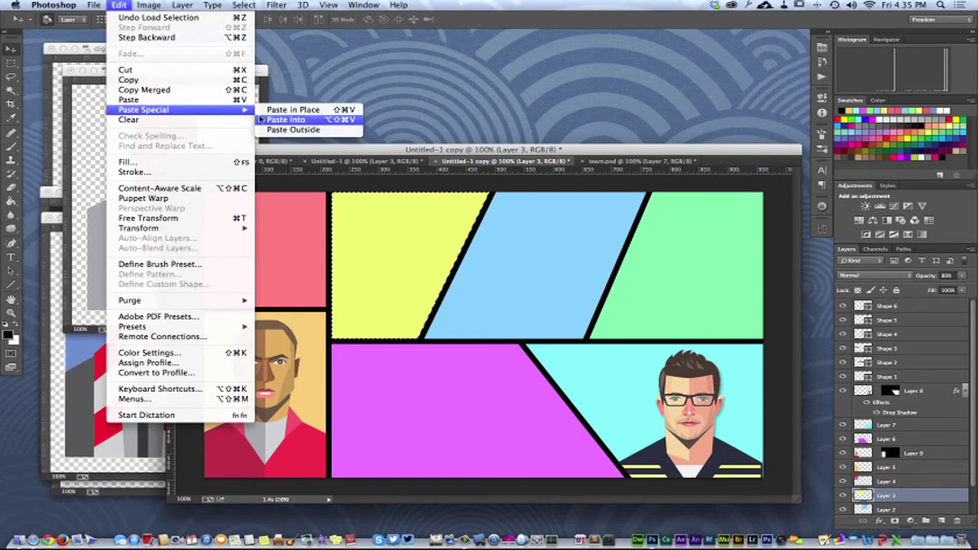
click(284, 120)
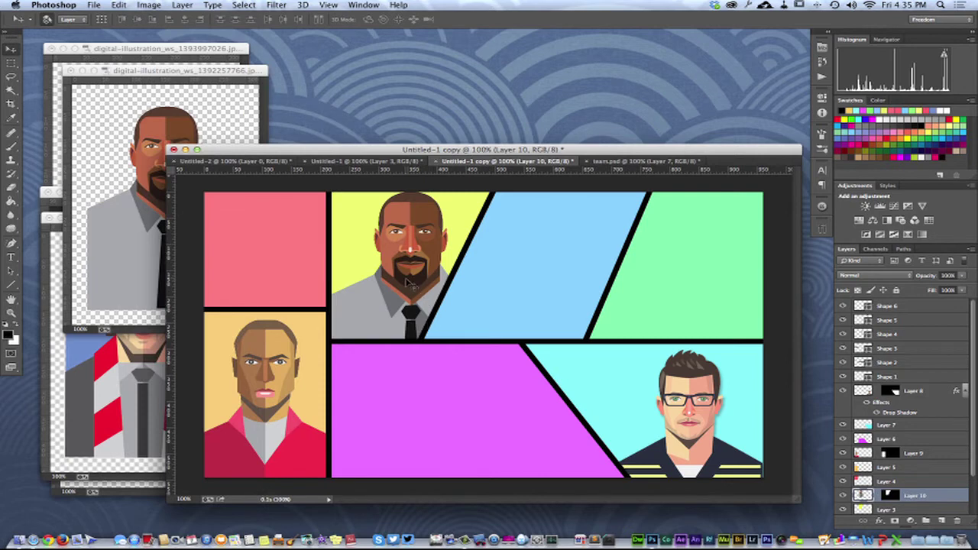
drag(404, 290, 404, 281)
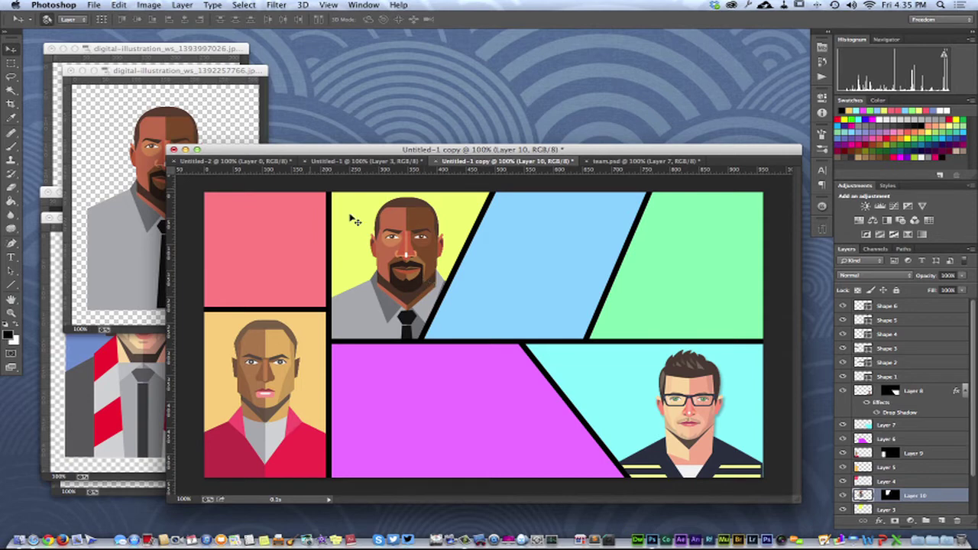
- Move the grey-shirt portrait window down, bring digital-illustration_ws_1393997026.jpg to the front and enlarge its window
click(153, 71)
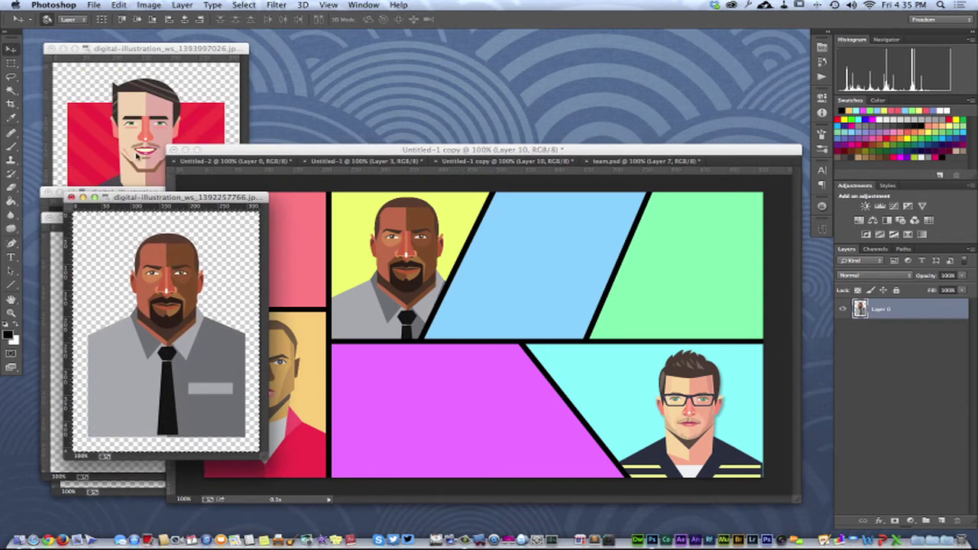
click(229, 153)
drag(241, 306, 328, 375)
- Select the red background on both sides of the man's head with the Magic Wand tool
click(13, 90)
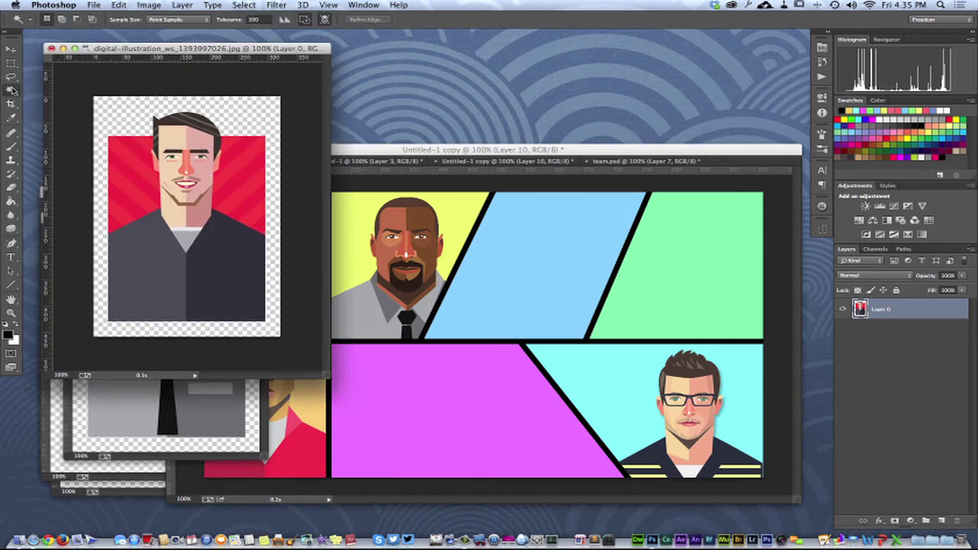
click(118, 147)
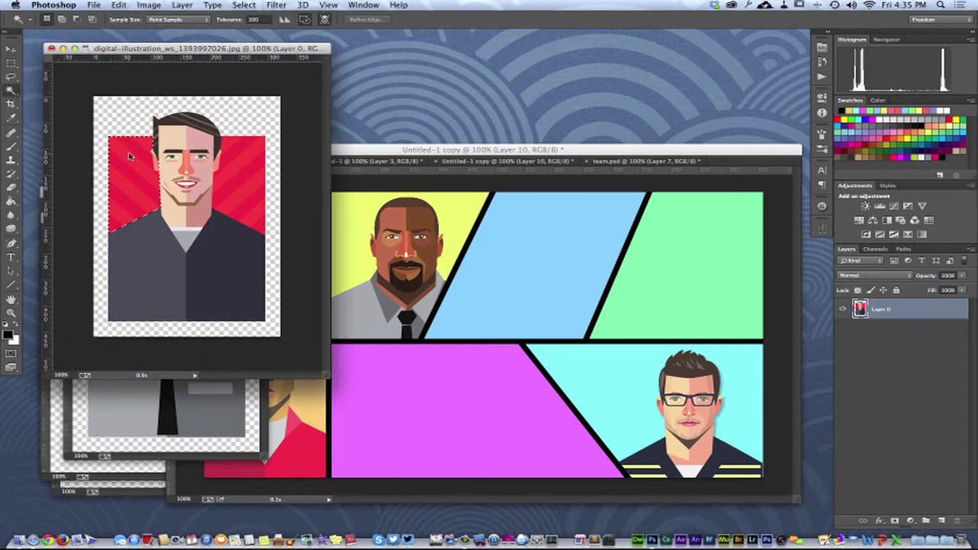
shift+click(253, 181)
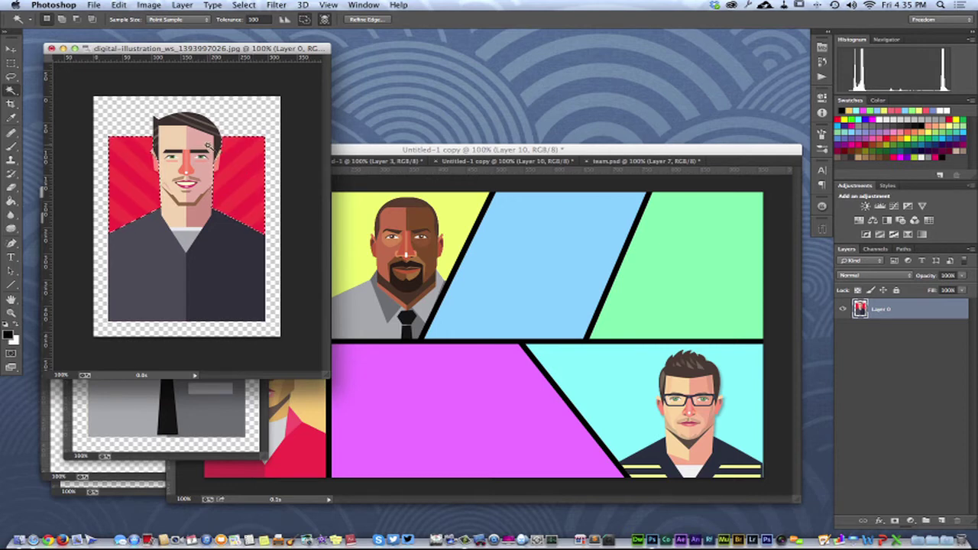
- Subtract the man's ears from the red background selection with the Quick Selection tool
key(Delete)
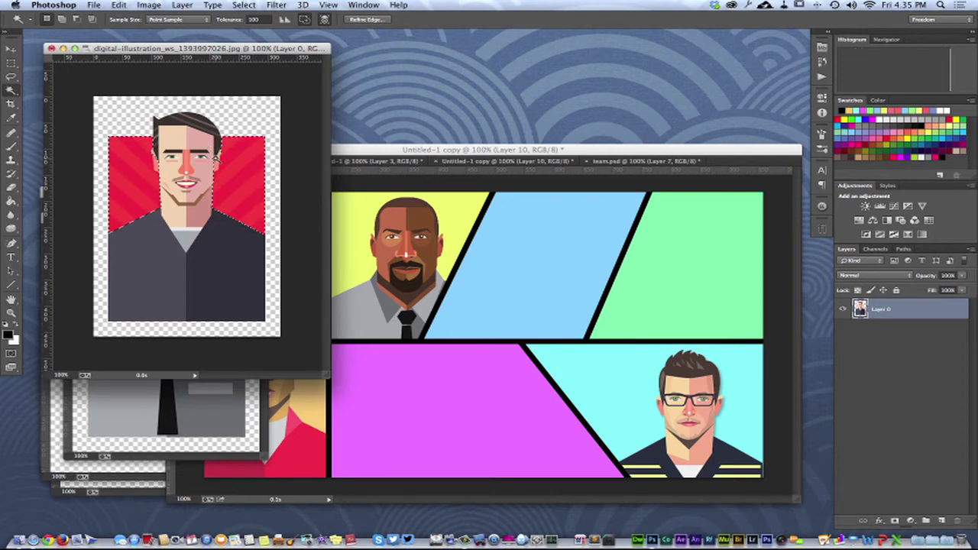
key(super+z)
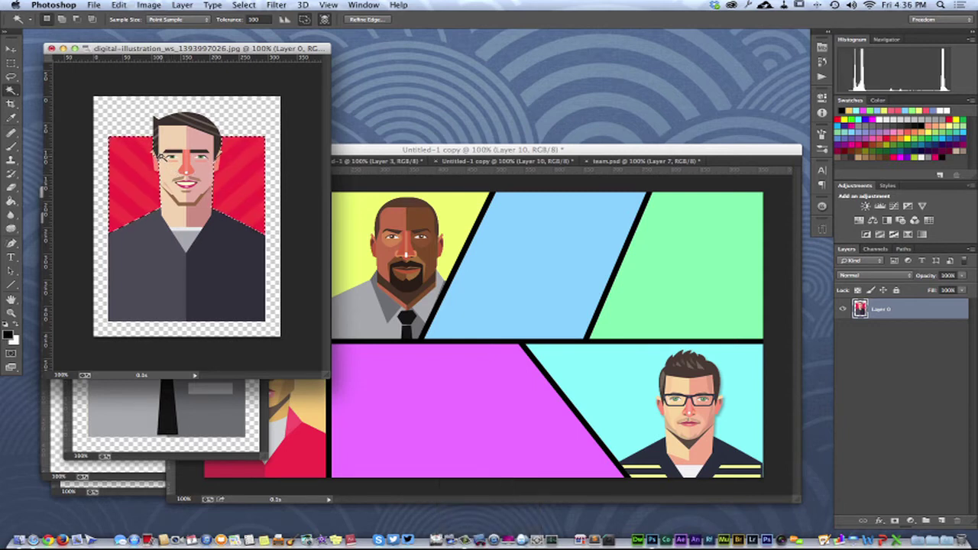
click(10, 90)
click(70, 88)
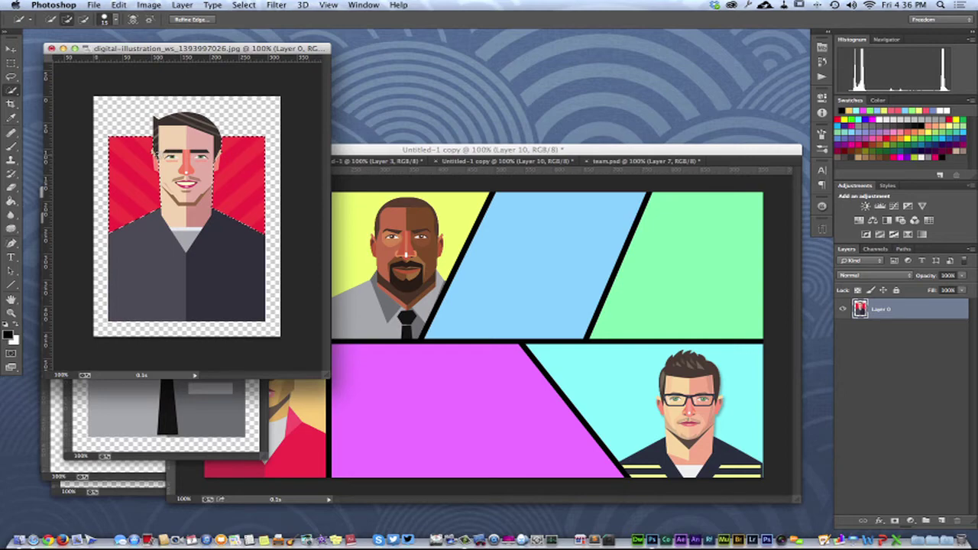
key(super+z)
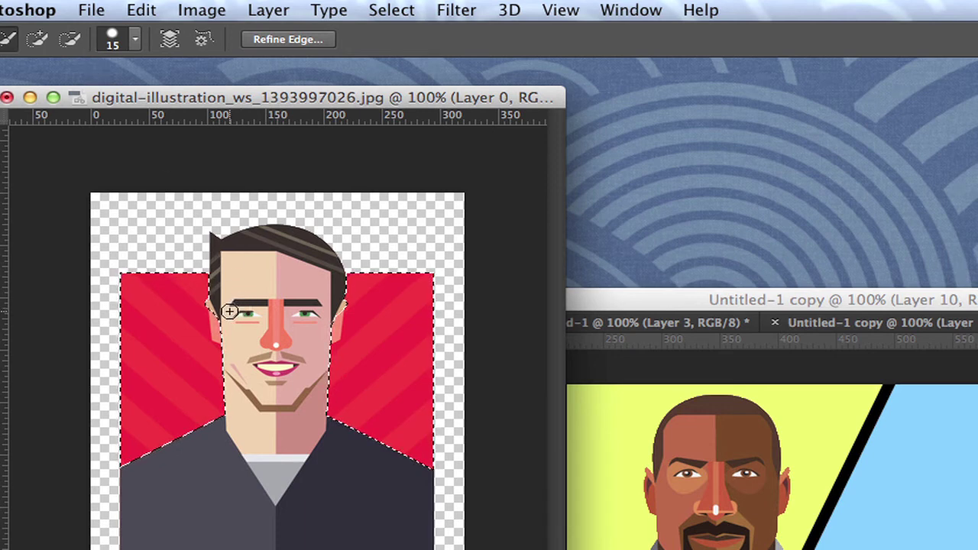
drag(232, 307, 223, 322)
key(super+z)
key(super+z)
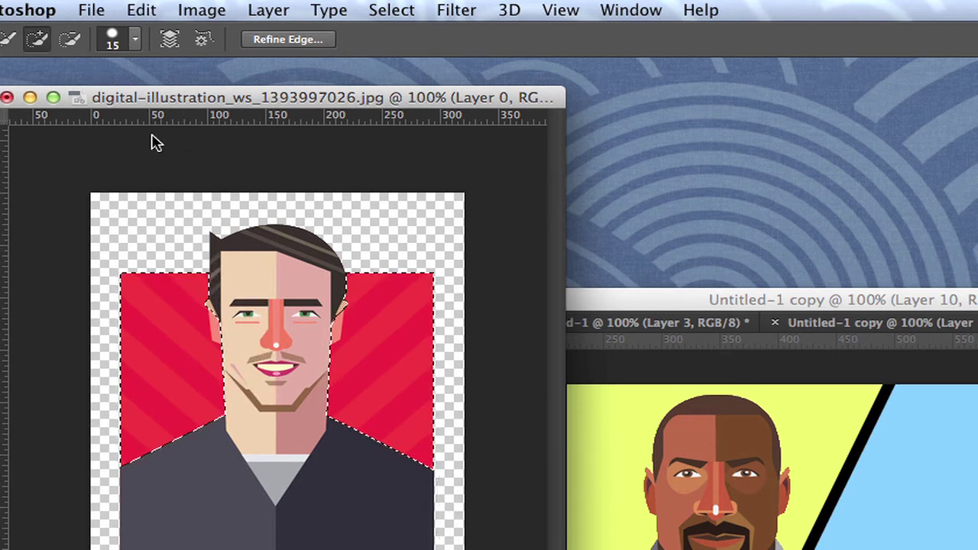
click(69, 39)
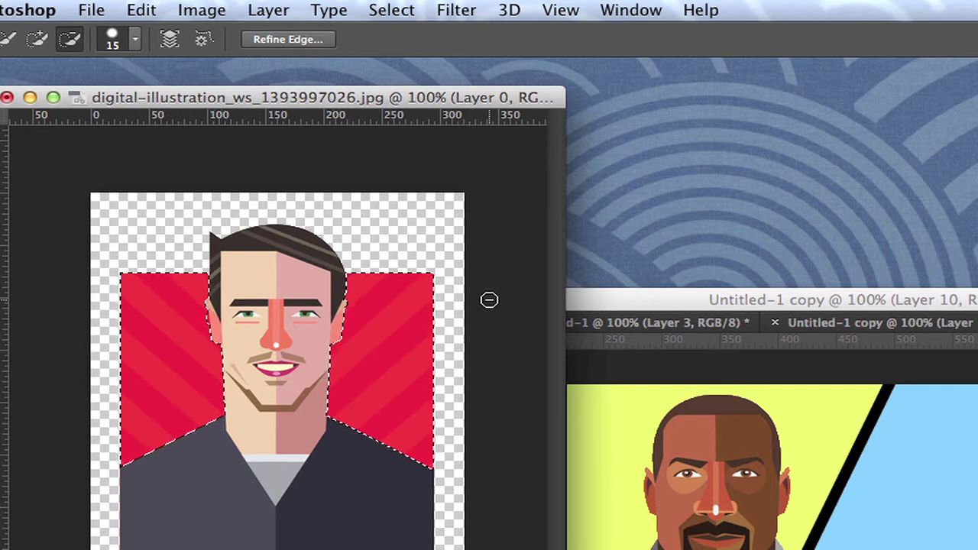
- Delete the selected red background, clear the selection and copy the entire dark-sweater portrait
key(Delete)
key(super+d)
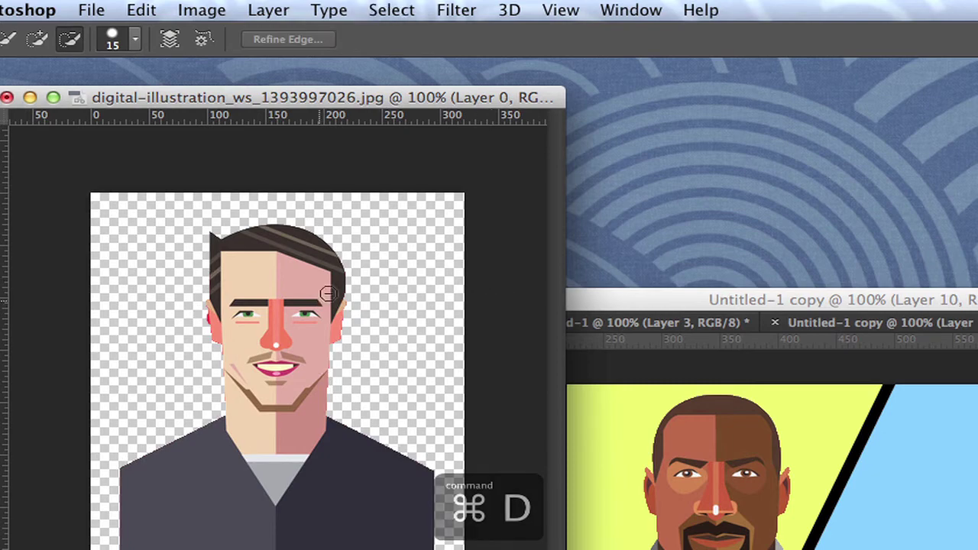
key(v)
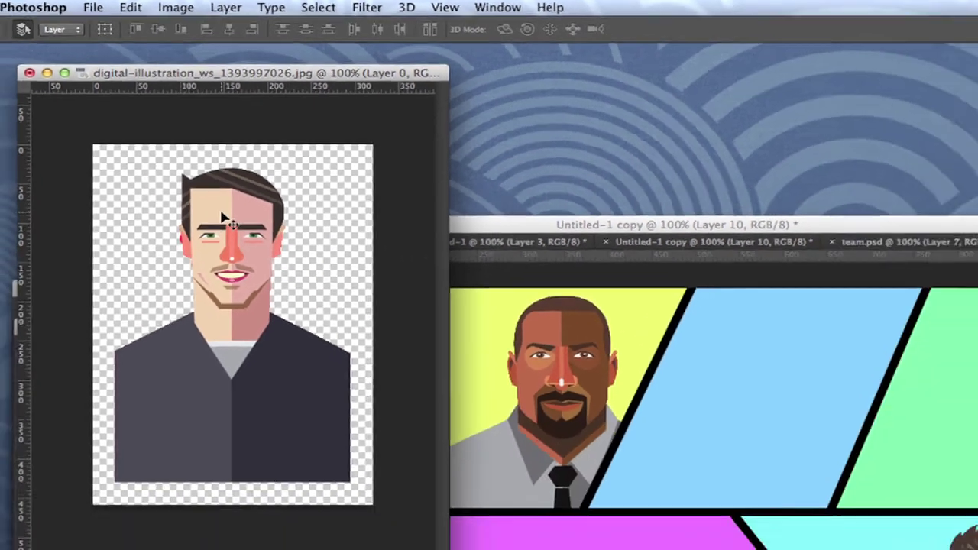
key(super+a)
key(super+c)
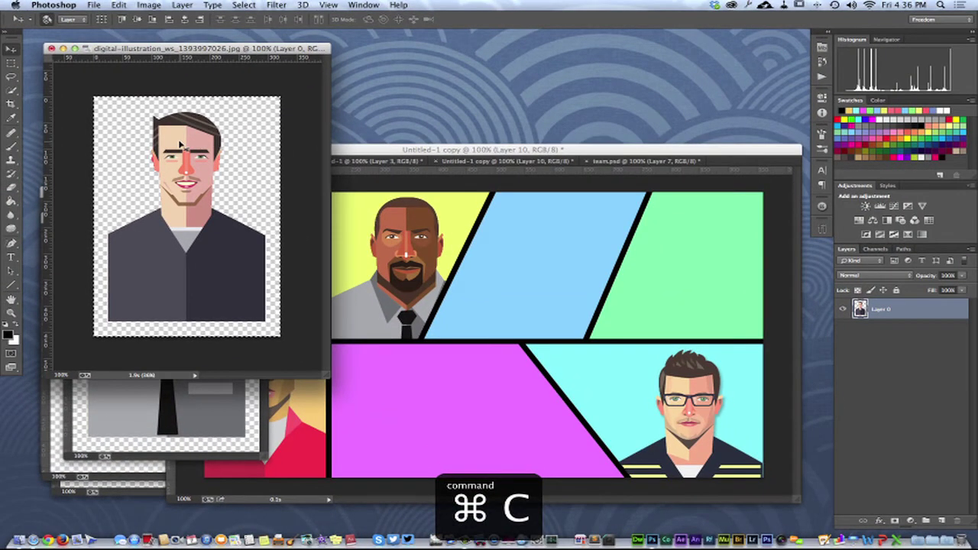
- Paste the copied portrait into the blue panel of Untitled-1 copy, using Layer 2's outline as the selection
click(466, 200)
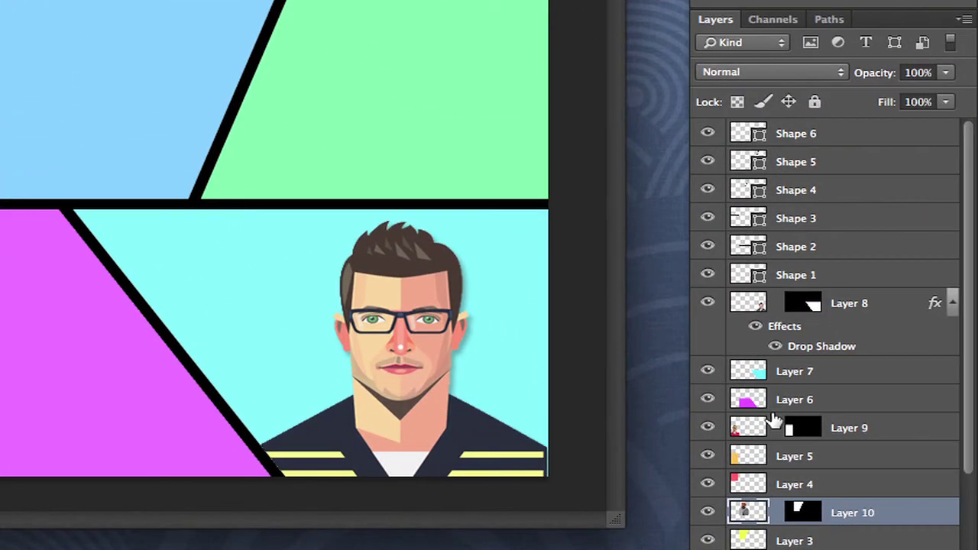
scroll(740, 497, down, 3)
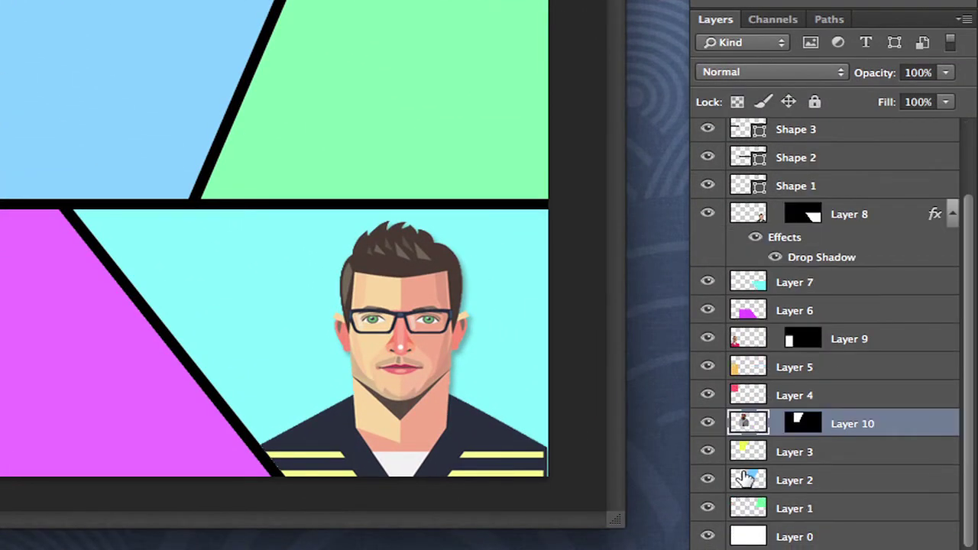
click(734, 480)
click(707, 480)
click(707, 479)
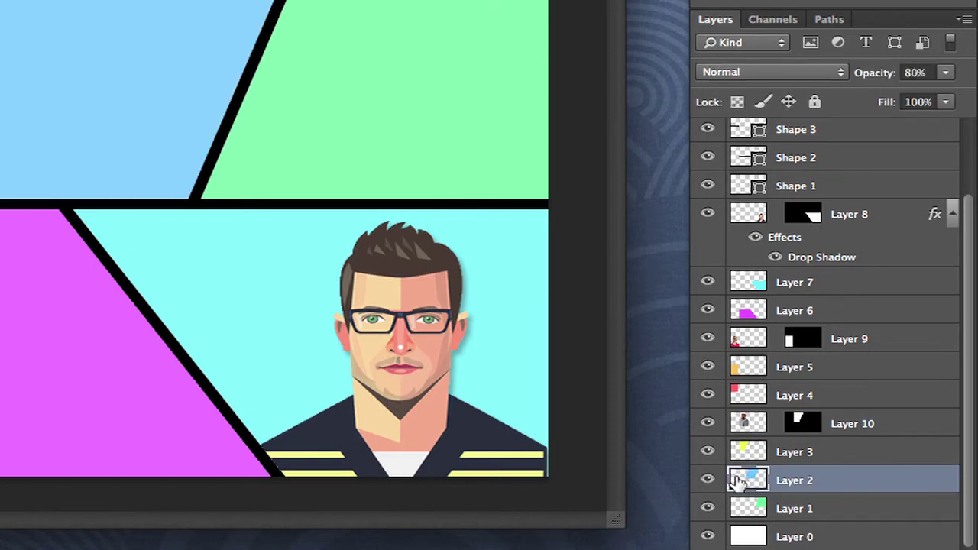
ctrl+click(752, 480)
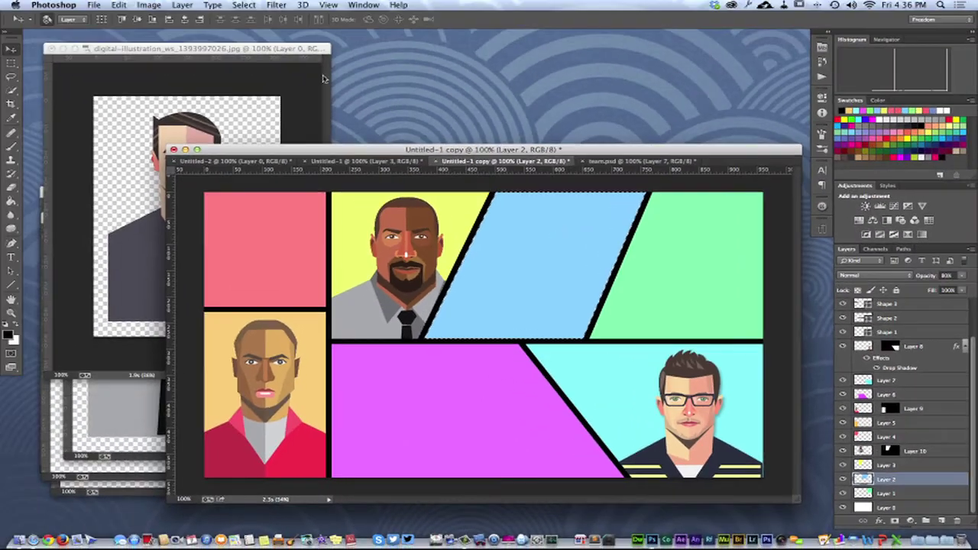
click(118, 4)
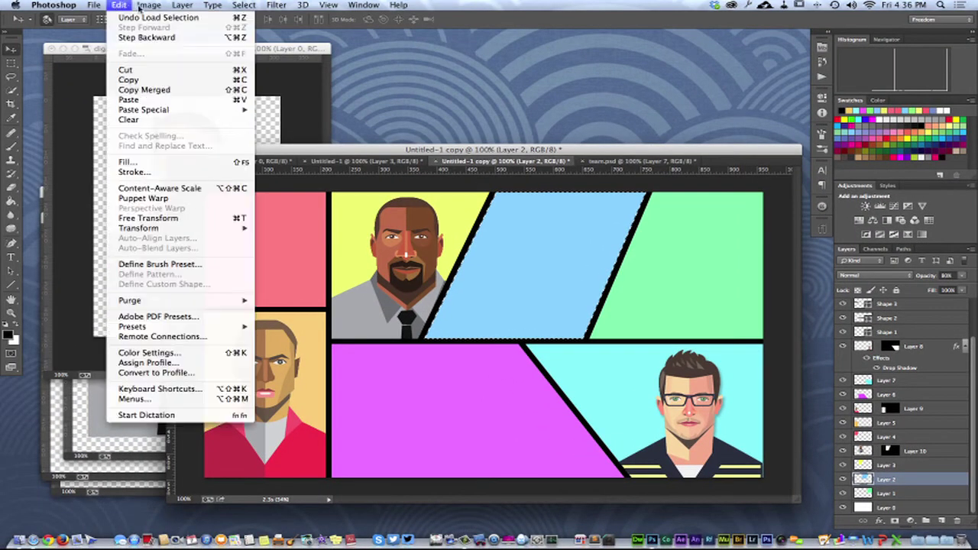
mouse_move(142, 112)
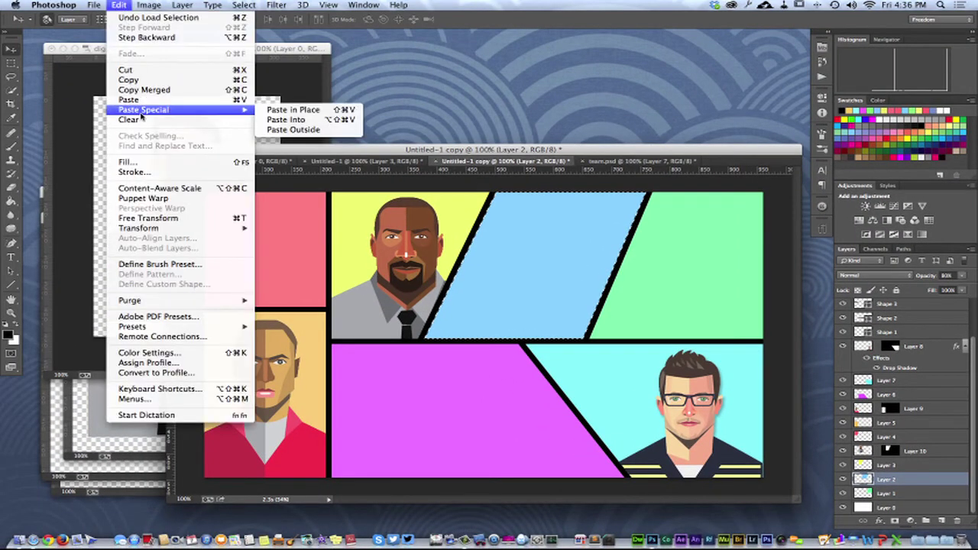
click(288, 124)
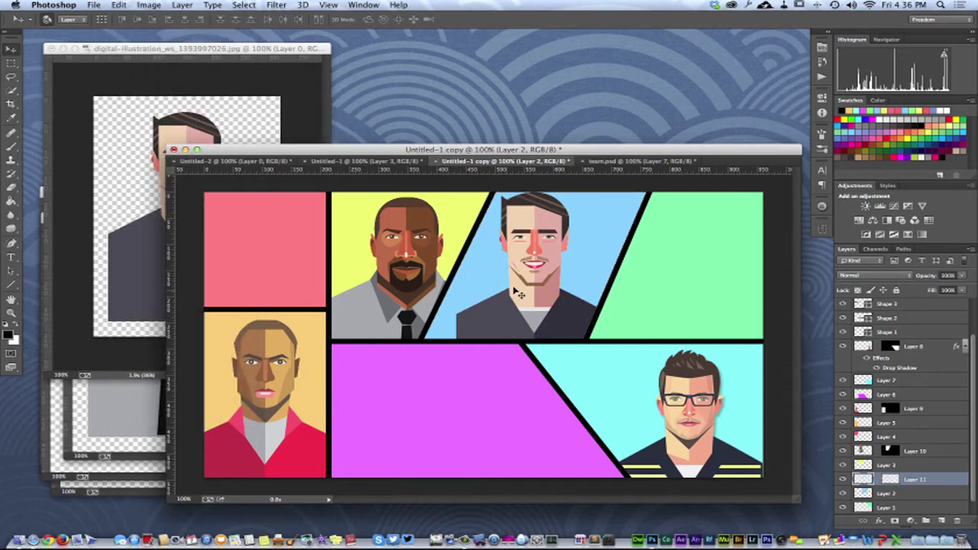
- Scale the pasted portrait to about 92.5% and position it mid-panel in blue, with the hair just below the upper edge
drag(526, 273, 501, 263)
key(super+t)
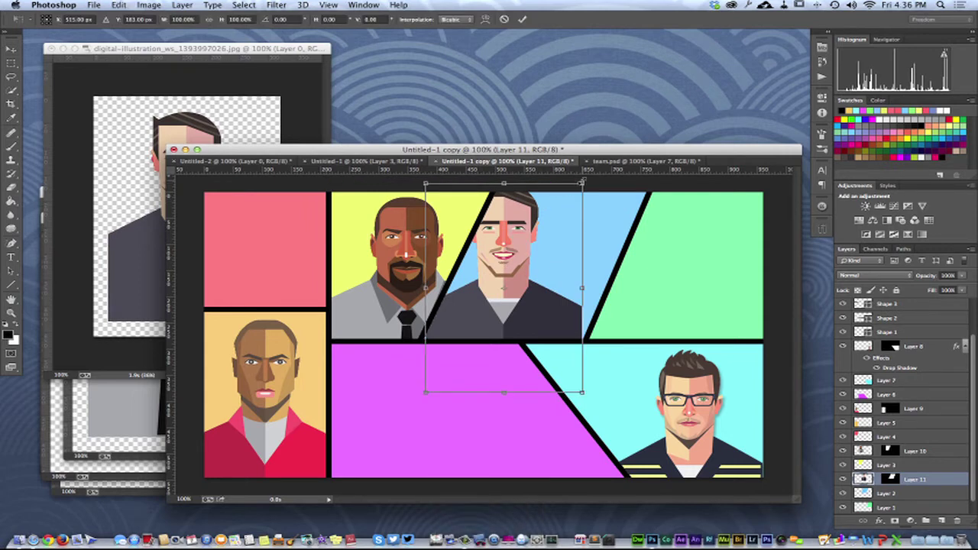
drag(582, 184, 570, 199)
drag(521, 265, 538, 260)
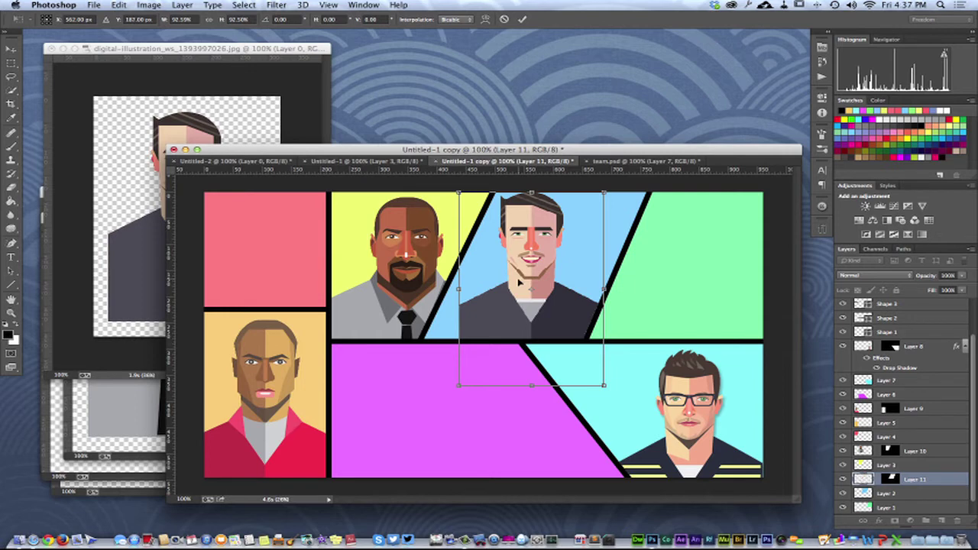
key(Down)
key(Down)
key(Down)
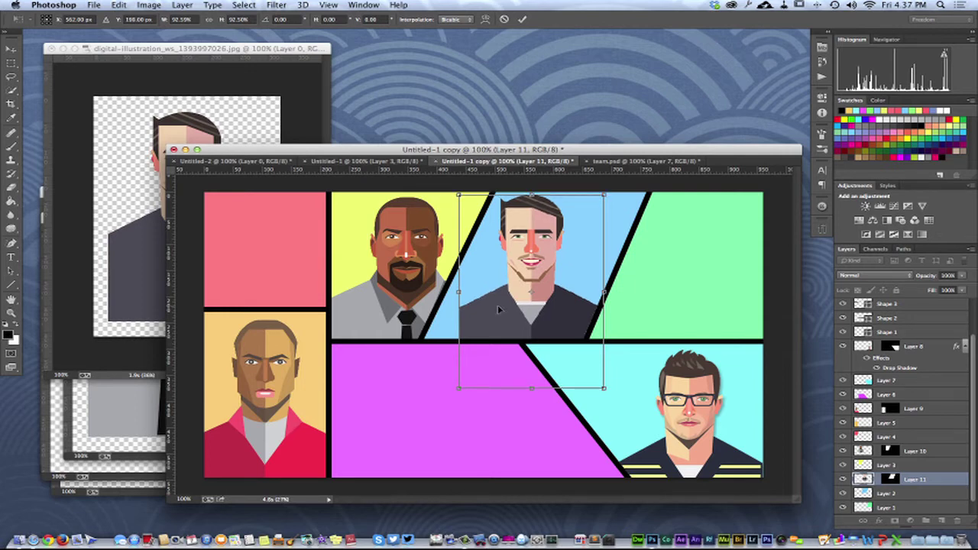
key(Return)
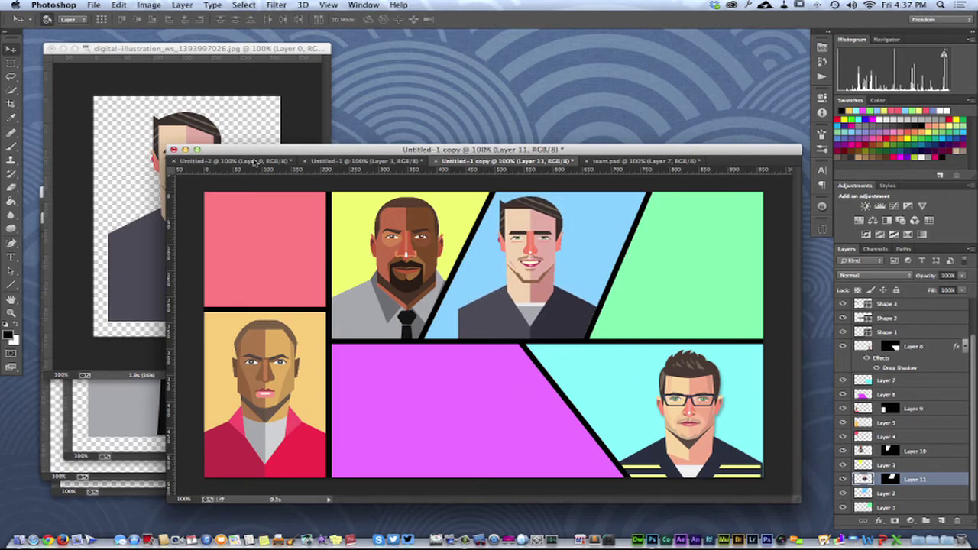
- Move the used portrait windows aside and bring digital-illustration_ws_1393879235.jpg to the front
drag(104, 413, 116, 339)
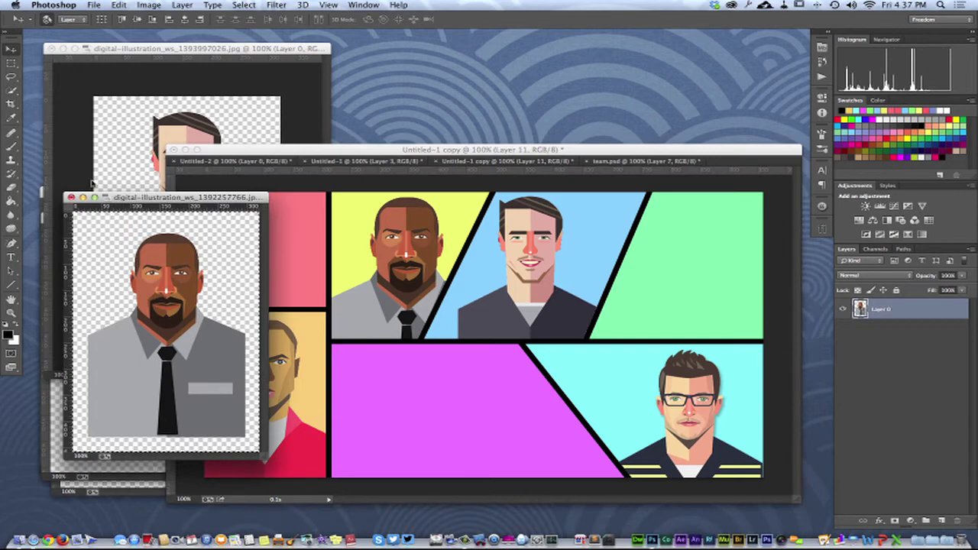
click(118, 49)
drag(118, 50, 220, 65)
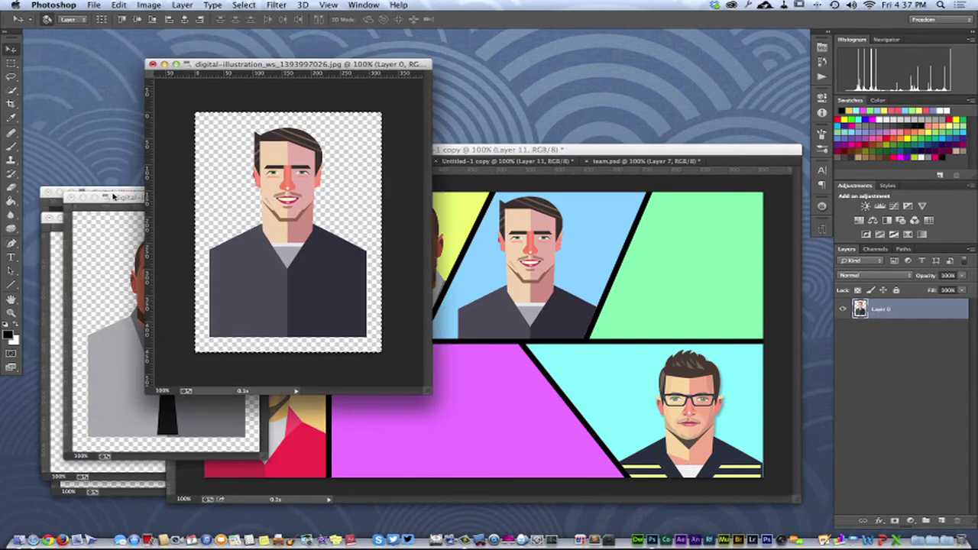
drag(114, 192, 249, 124)
click(103, 260)
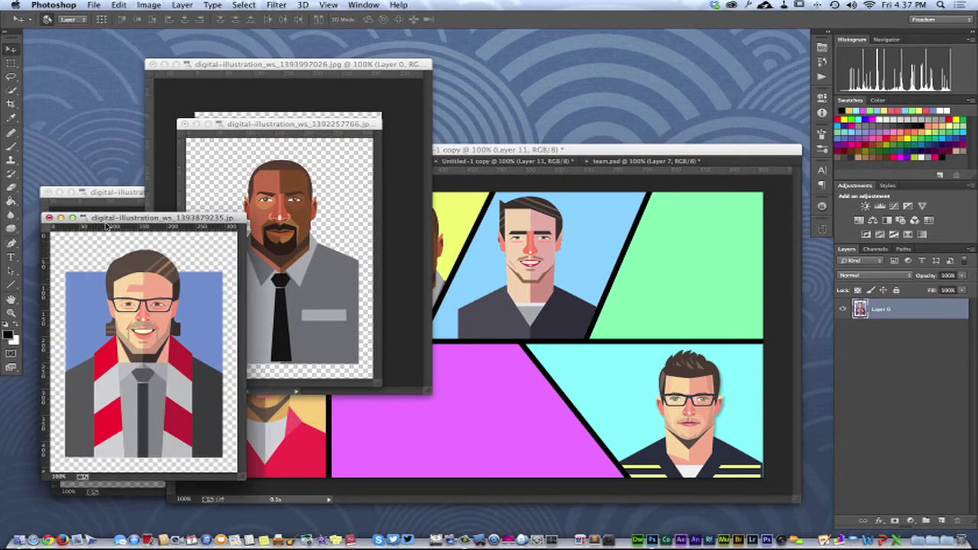
drag(112, 219, 119, 133)
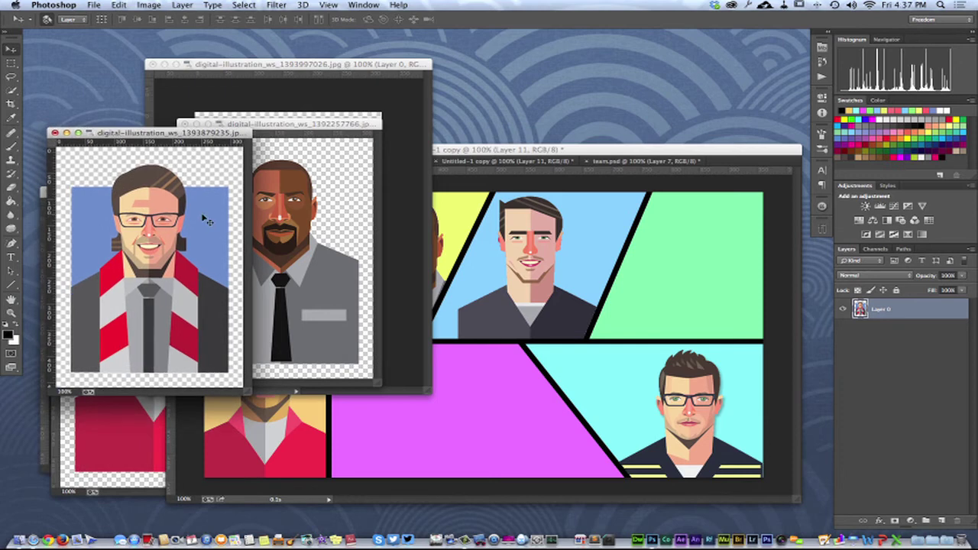
- Delete the blue background on both sides of the scarf-wearing man using the Magic Wand tool, and clear the selection
click(10, 76)
click(12, 90)
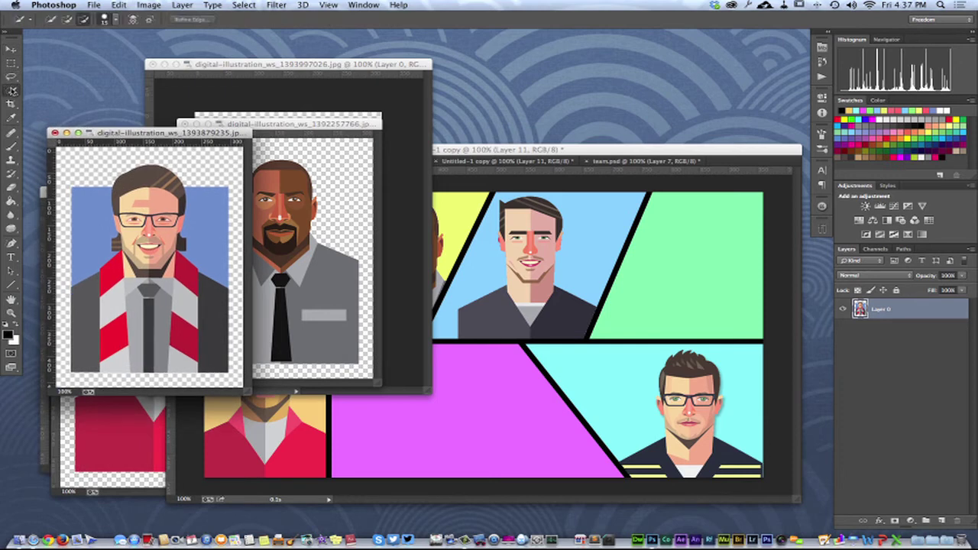
click(84, 201)
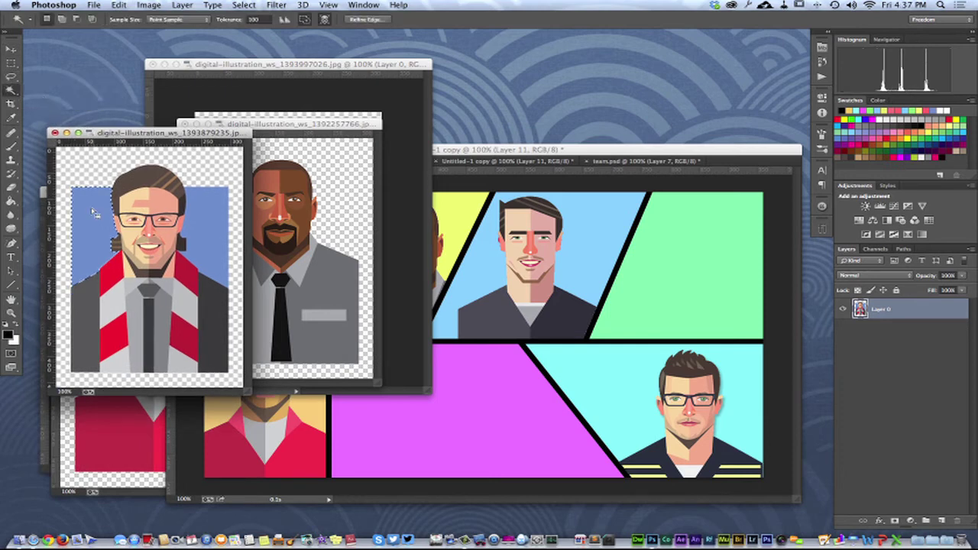
shift+click(222, 220)
key(Delete)
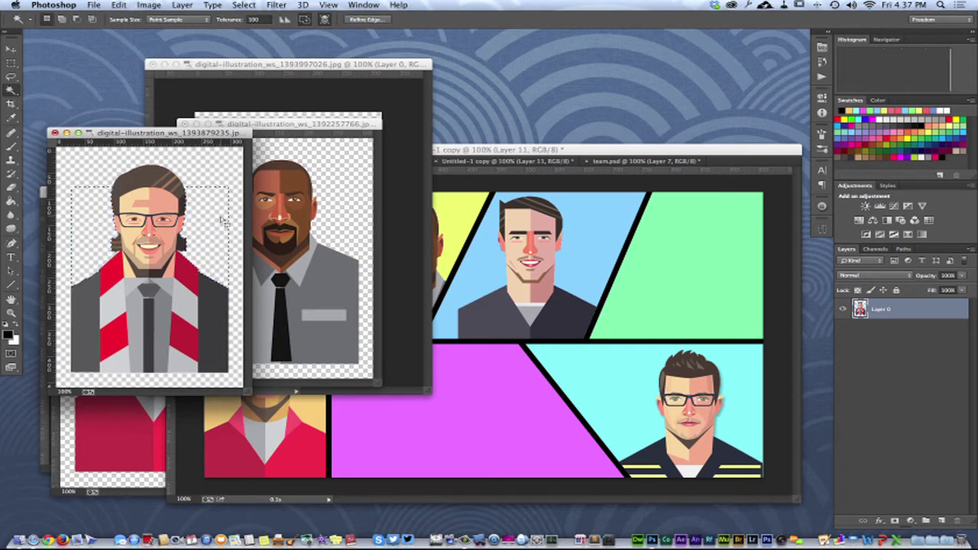
key(super+d)
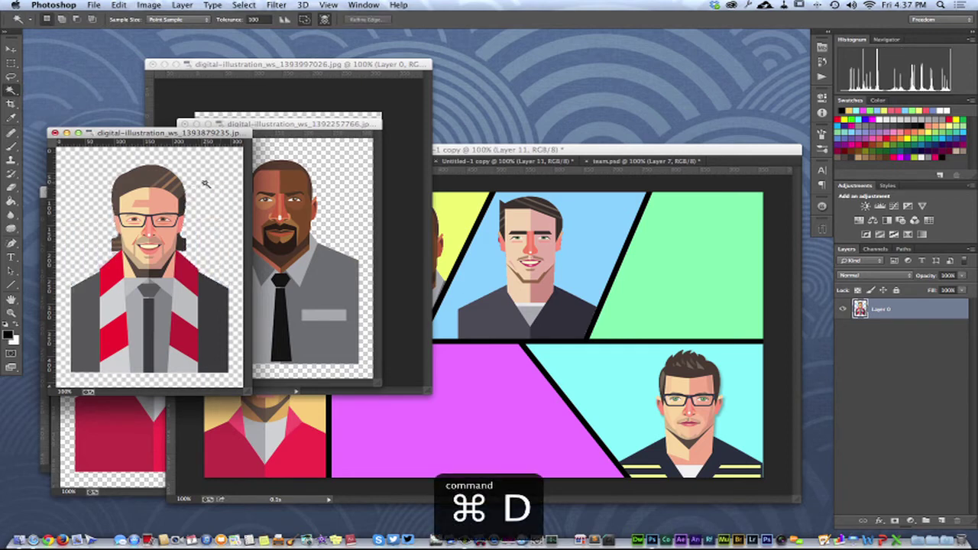
- Copy the entire scarf portrait from digital-illustration_ws_1393879235.jpg
key(v)
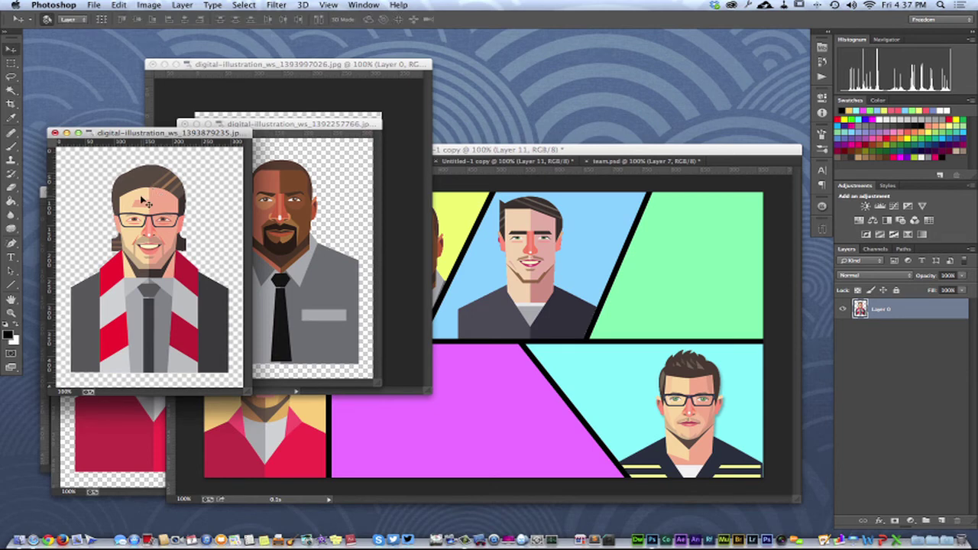
key(super+a)
key(super+c)
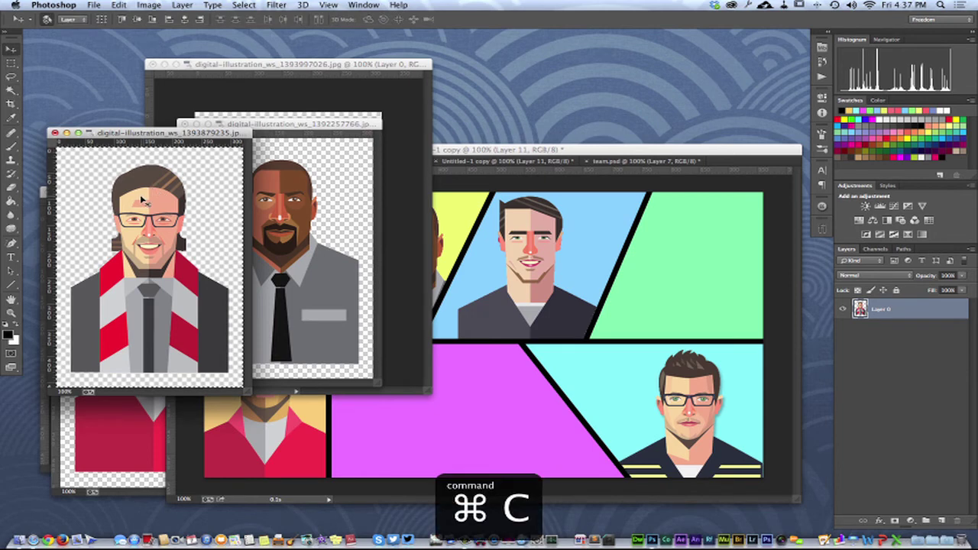
- Bring the Untitled-1 copy document forward and load the green panel on Layer 1 as a selection
click(93, 5)
click(642, 206)
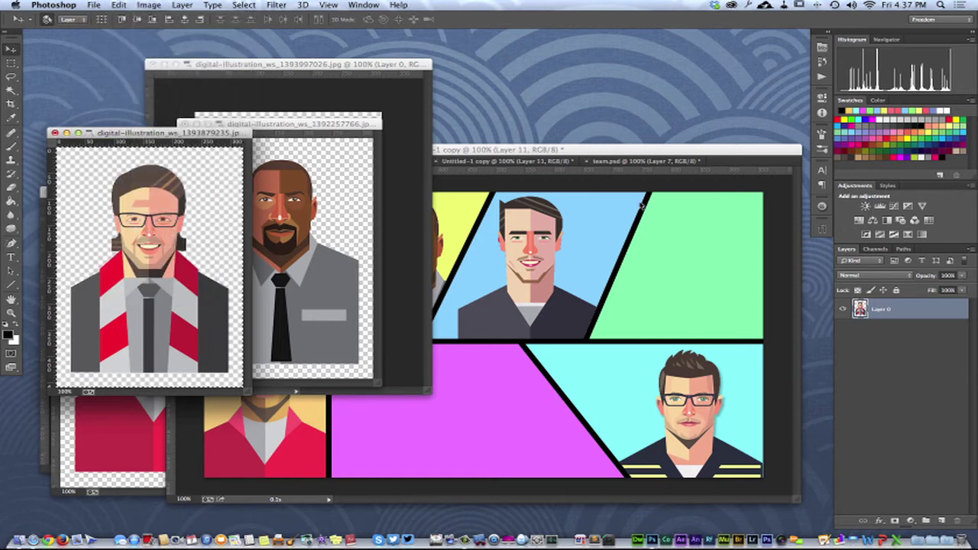
click(654, 273)
click(698, 303)
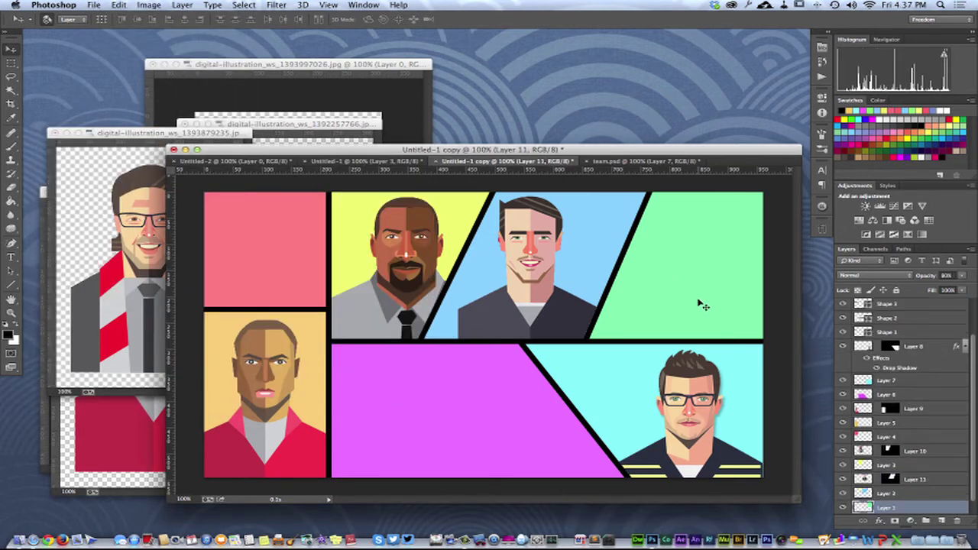
super+click(864, 507)
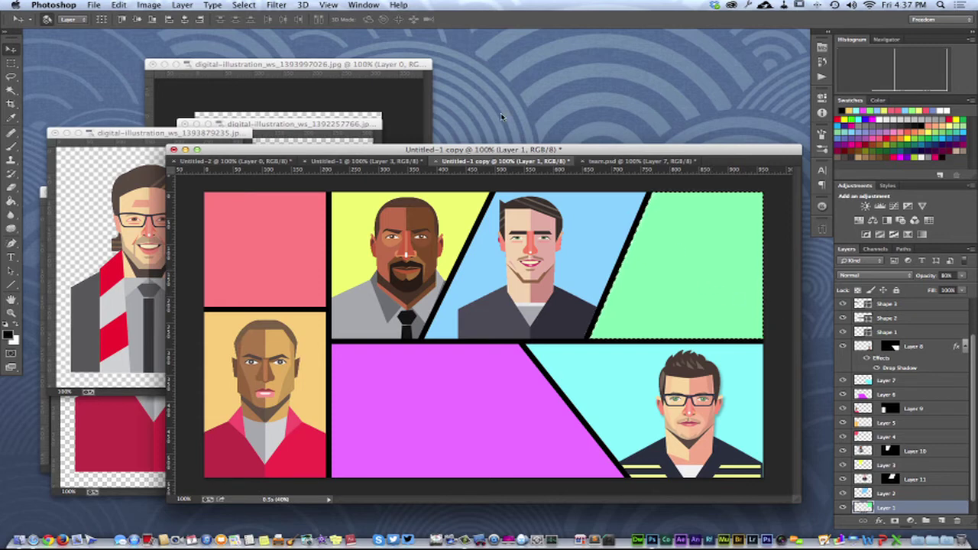
- Paste the scarf portrait into the green panel selection and position it mid-panel with the hair just below the upper edge
click(149, 5)
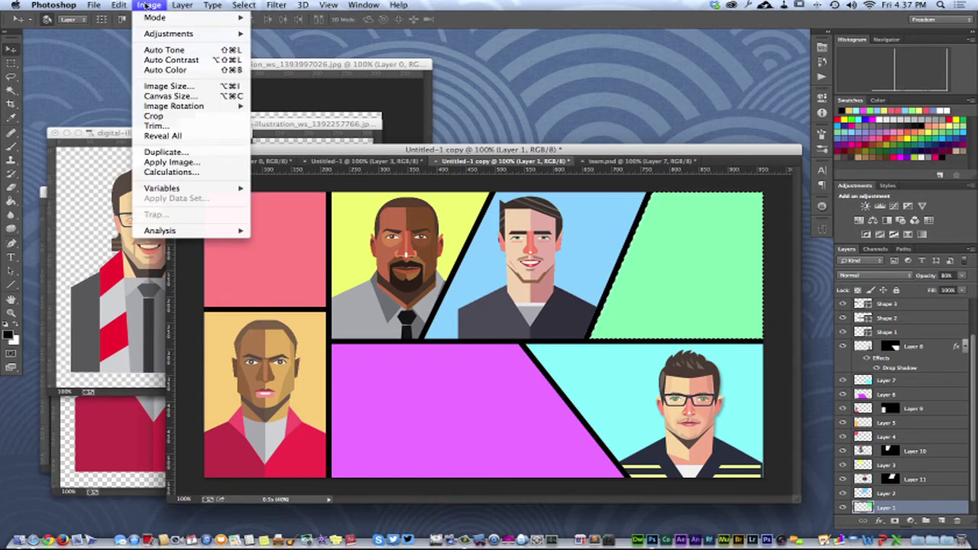
mouse_move(118, 6)
mouse_move(134, 111)
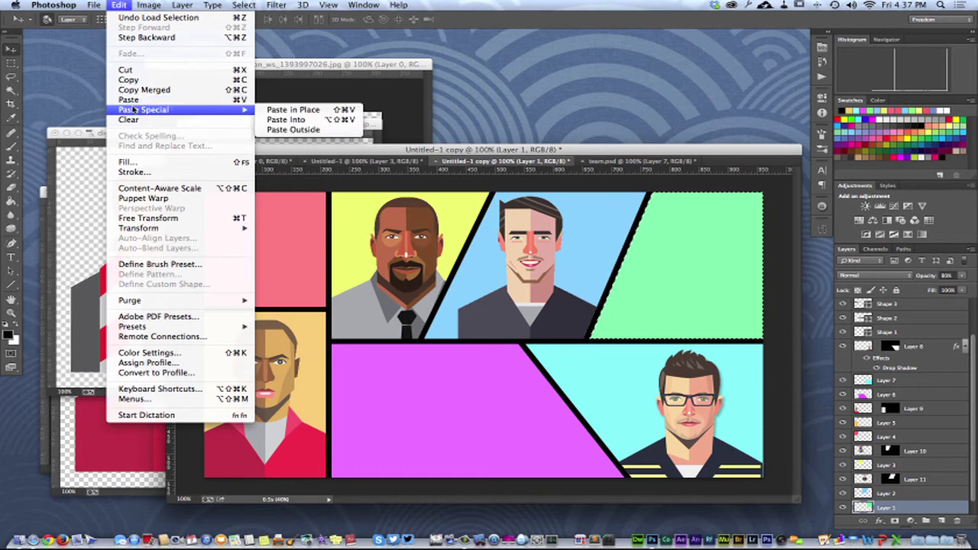
click(287, 120)
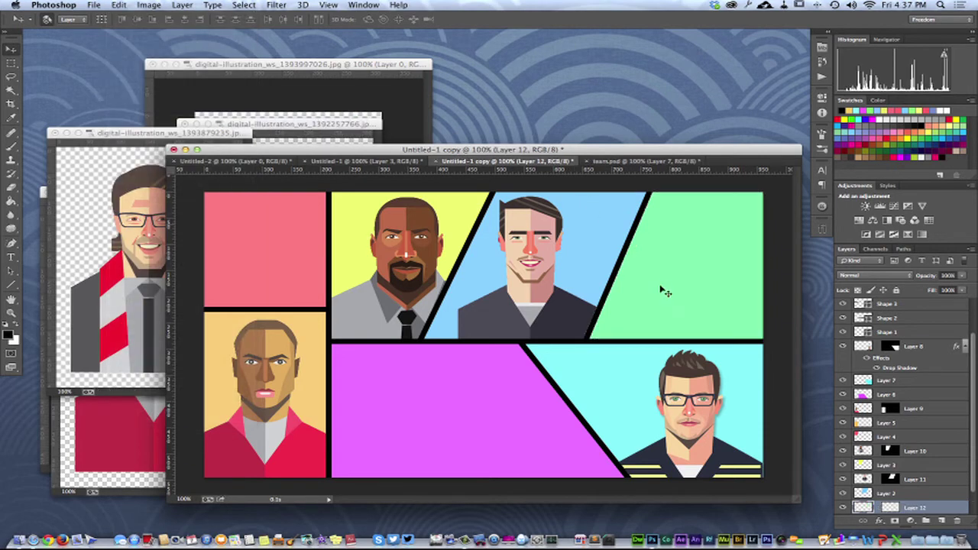
drag(680, 294, 688, 300)
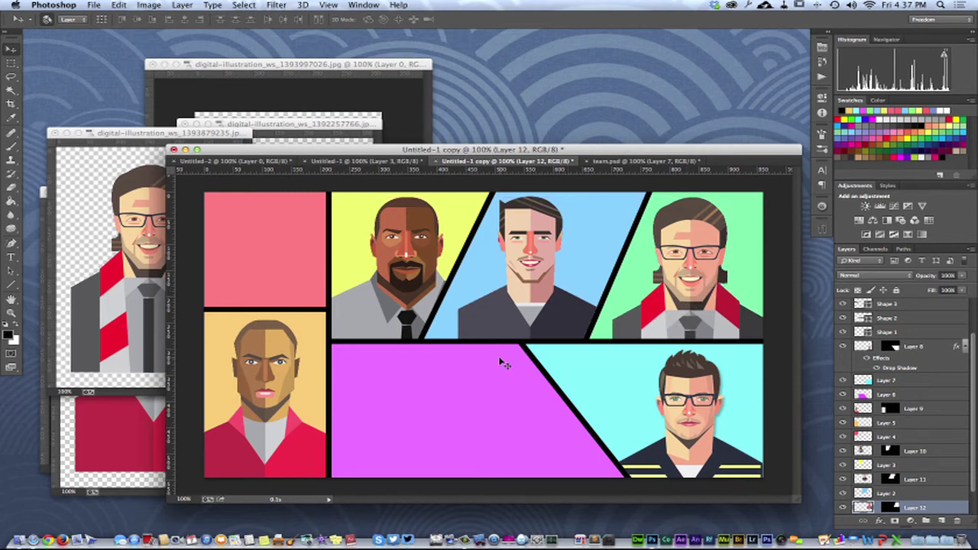
- Add a new layer above Shape 6 and enter "the dream team" in Pricedown on two lines in the purple panel
scroll(893, 346, up, 3)
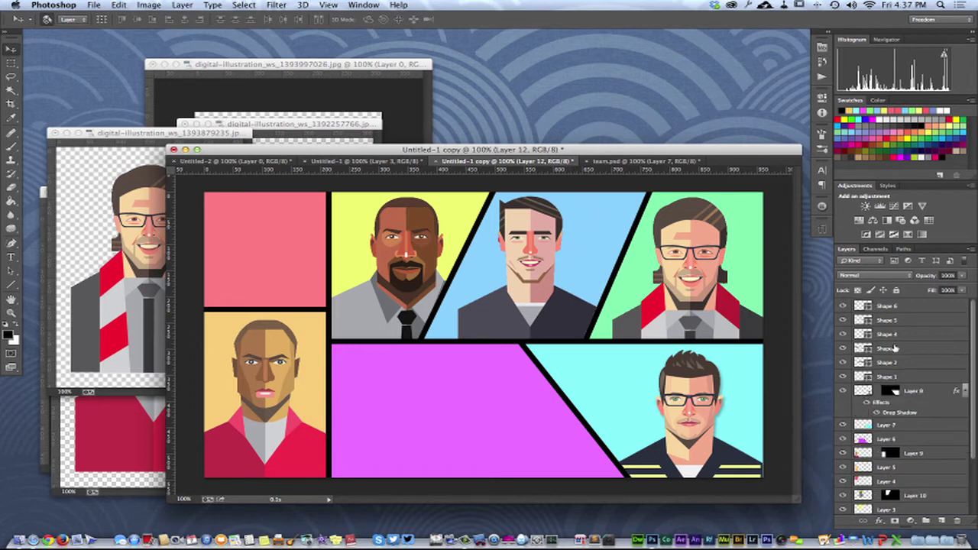
click(918, 305)
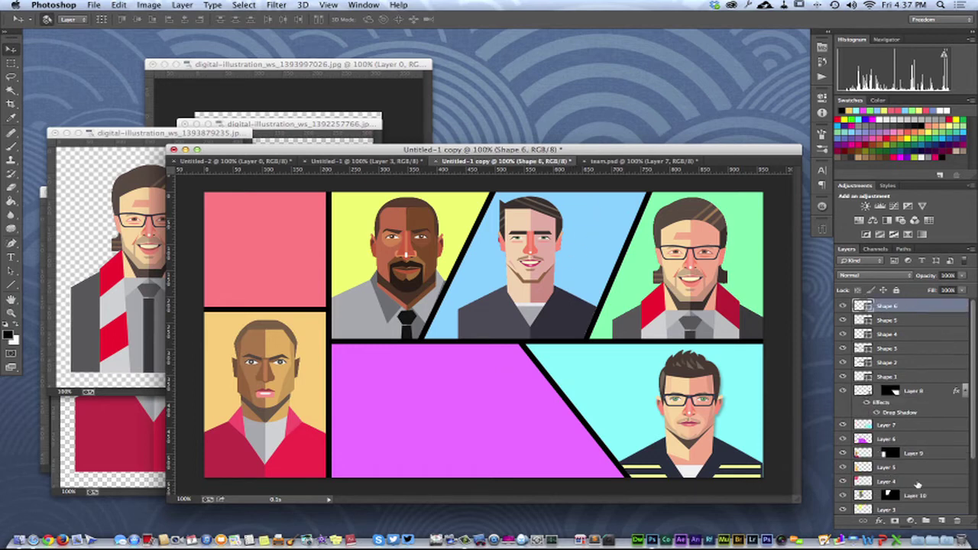
click(941, 521)
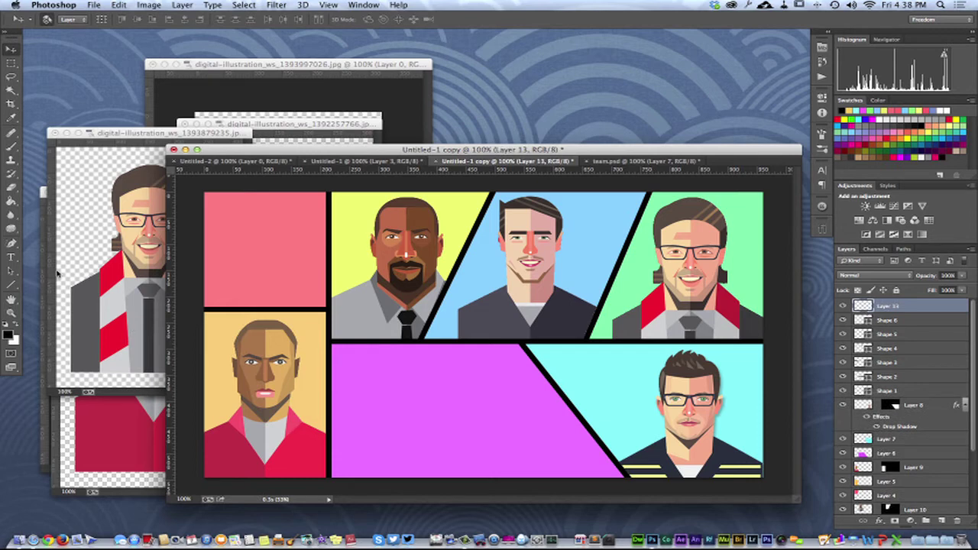
key(t)
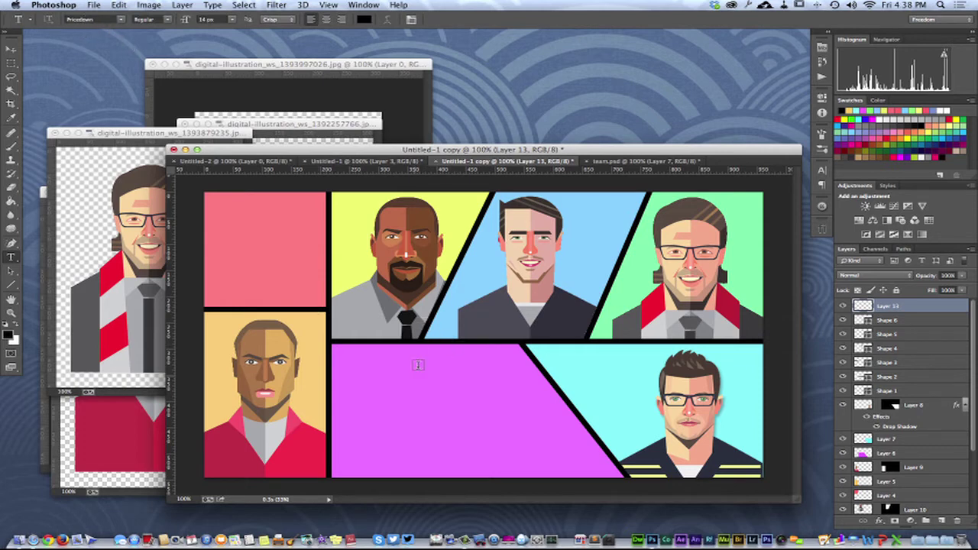
click(413, 377)
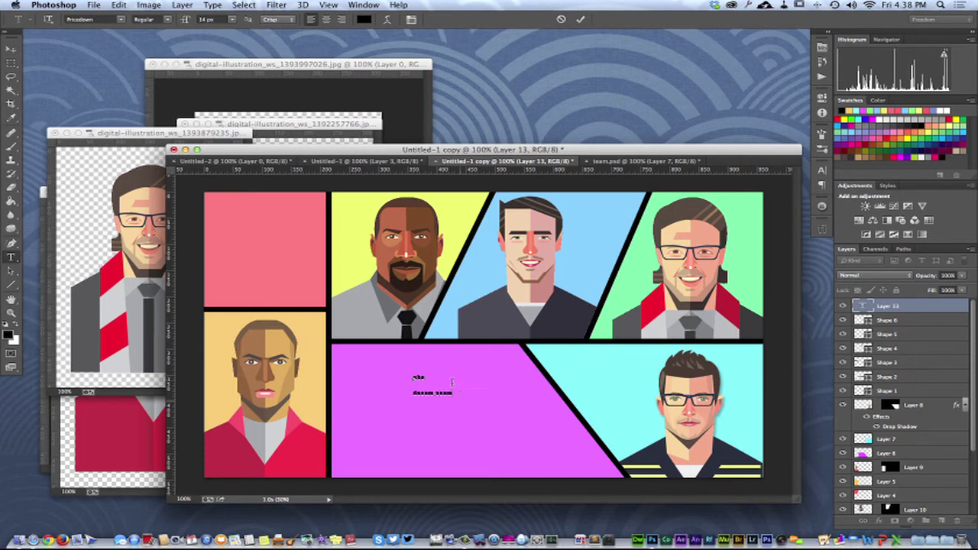
- Enlarge the "the dream team" text to about 90.46 px, spanning the height of the purple panel
key(super)
drag(454, 398, 579, 452)
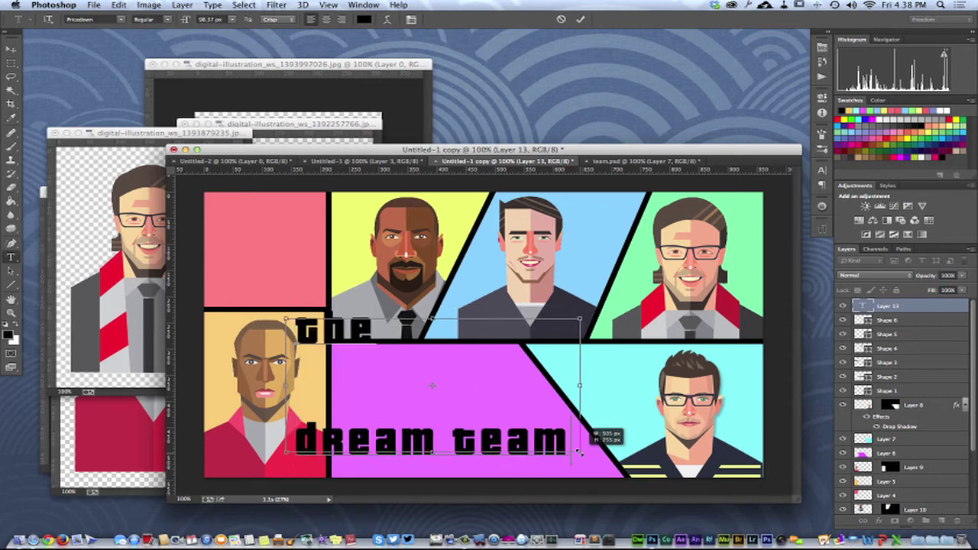
key(Escape)
key(super)
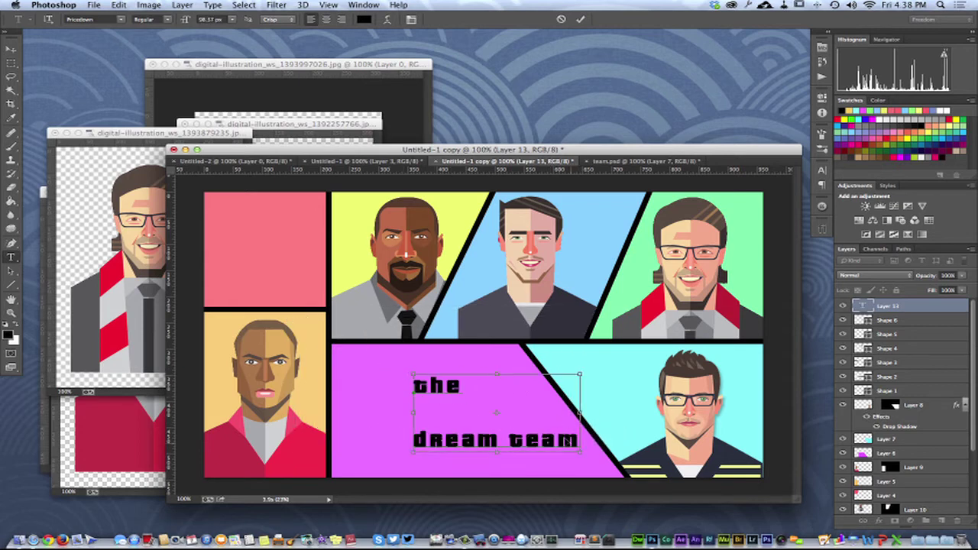
drag(582, 375, 654, 343)
- Tighten all of the title text to a tracking of -40 and a leading of 54.14 px
key(super+a)
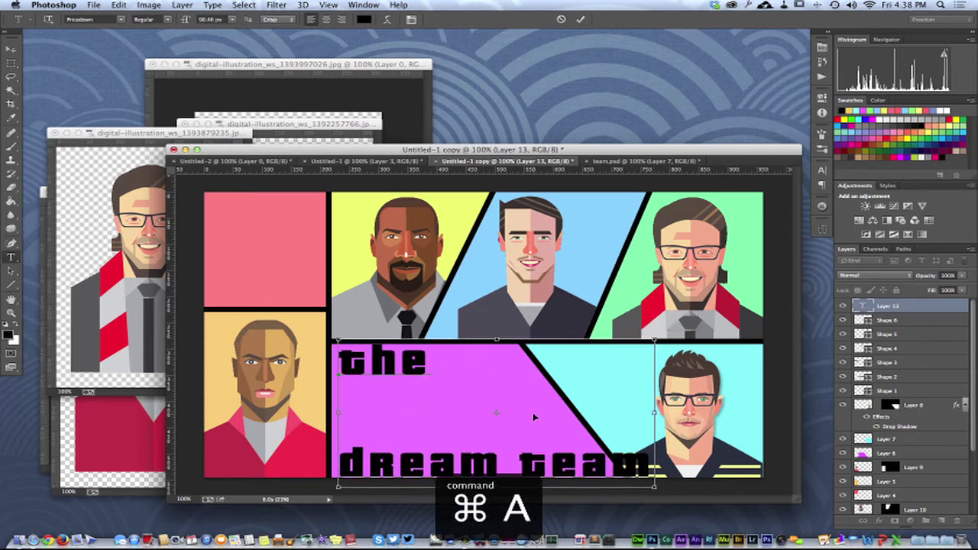
click(822, 172)
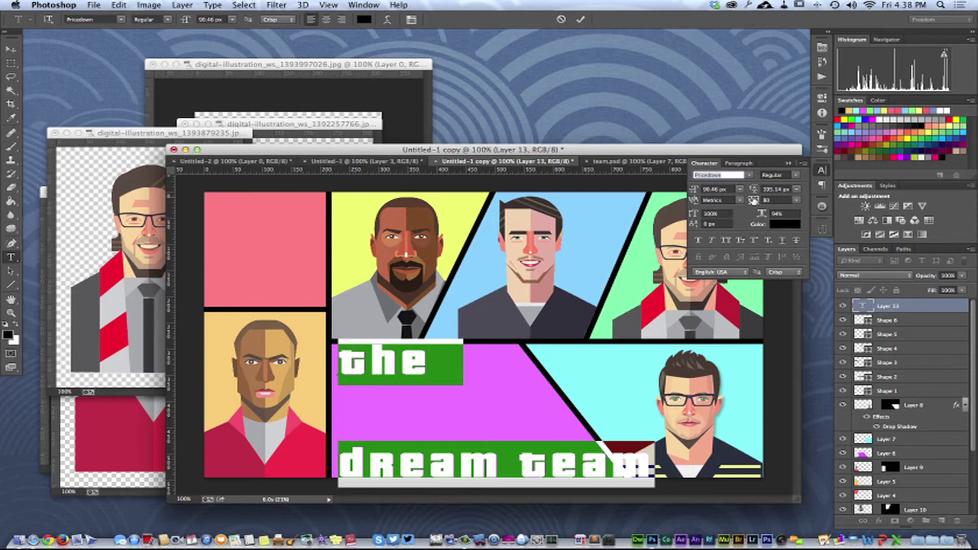
drag(755, 200, 669, 197)
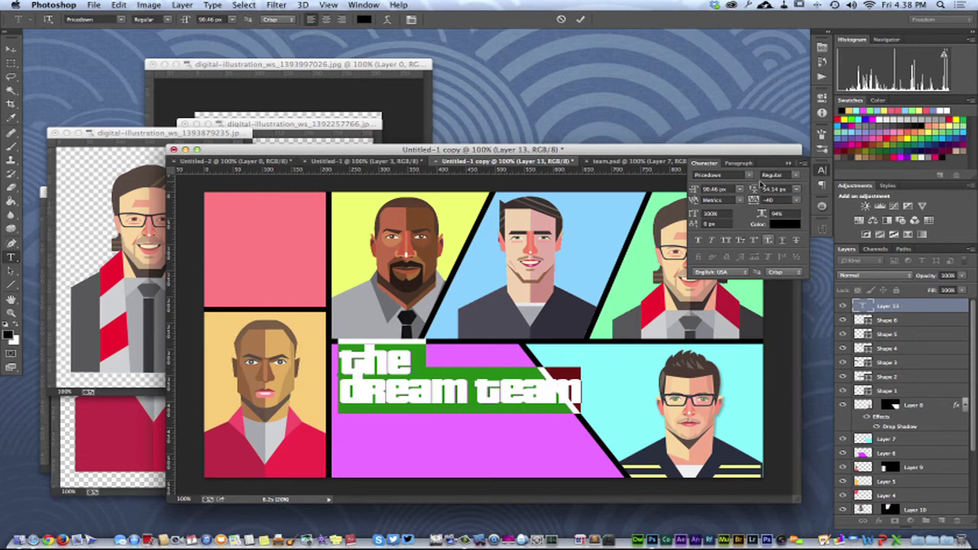
click(787, 164)
- Move "team" onto its own line and reduce the leading of the whole title to 45.14 px
click(474, 388)
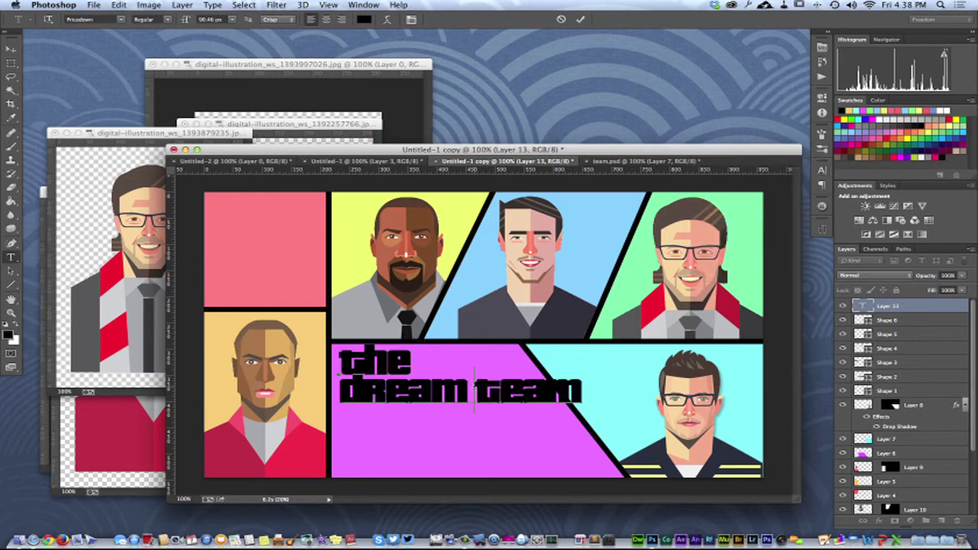
key(Return)
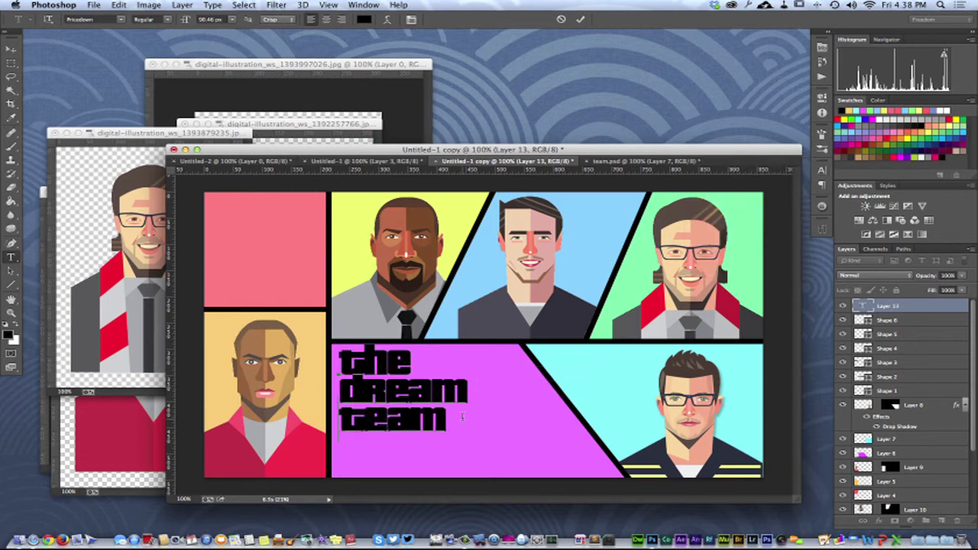
drag(463, 417, 325, 359)
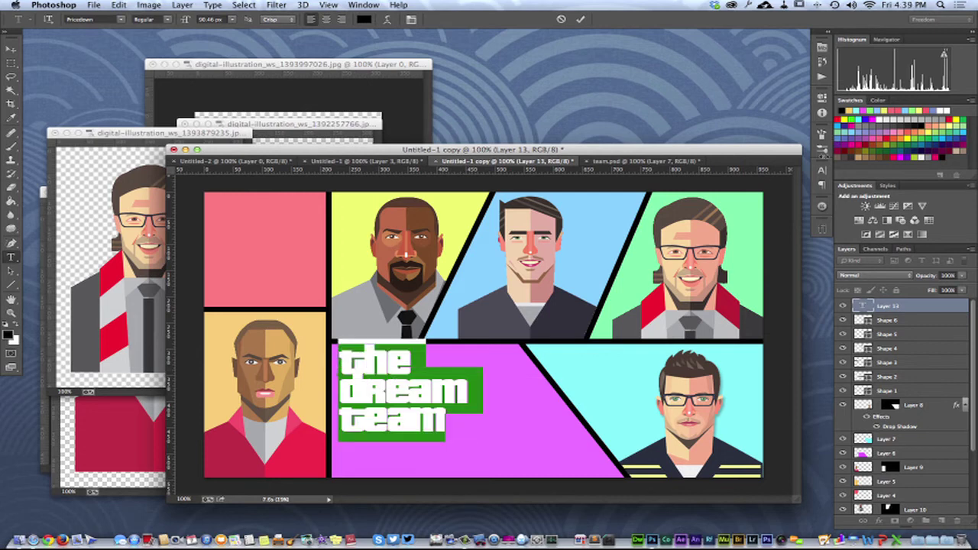
click(823, 170)
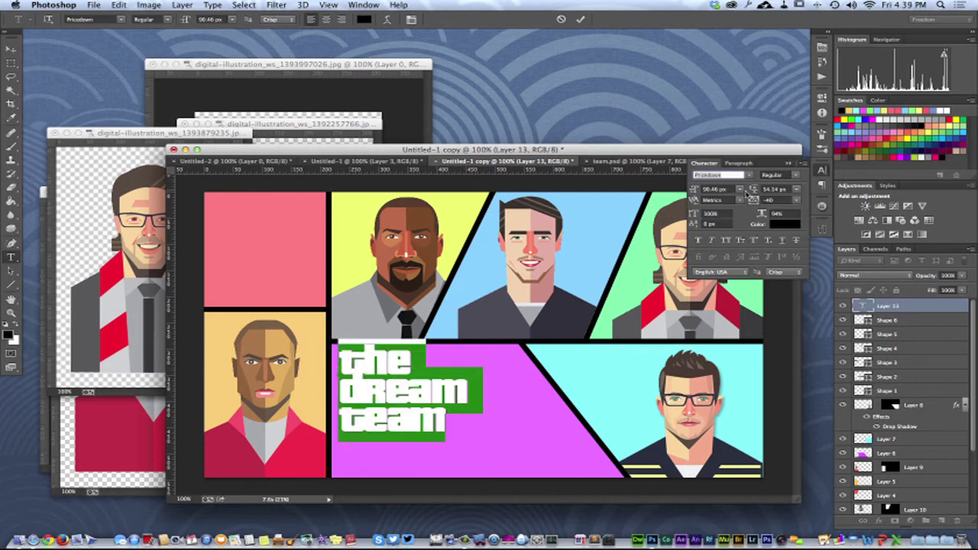
drag(753, 195, 748, 192)
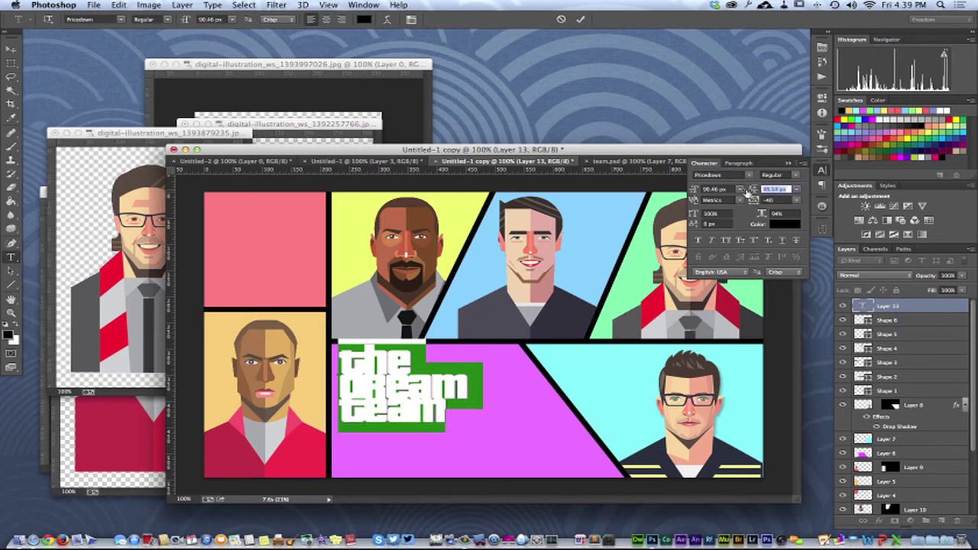
click(780, 186)
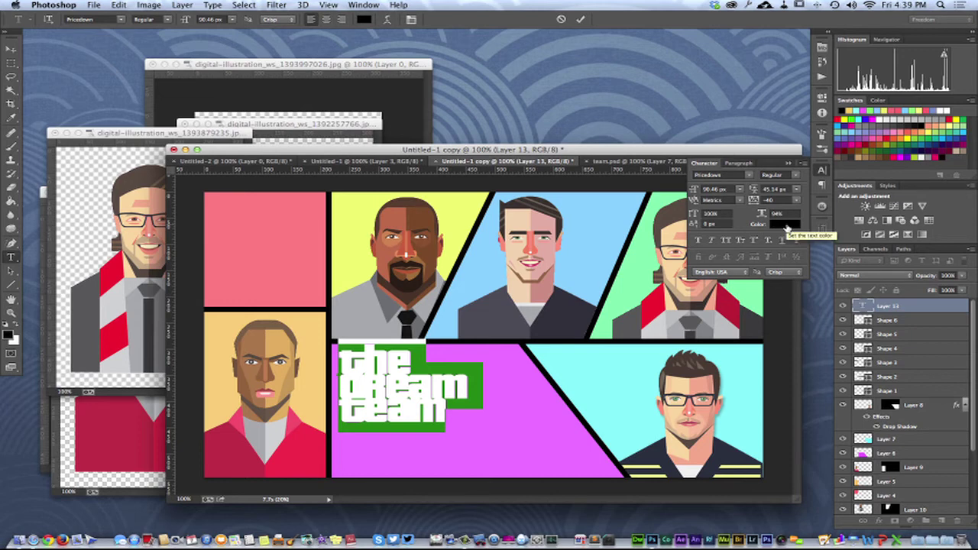
click(788, 164)
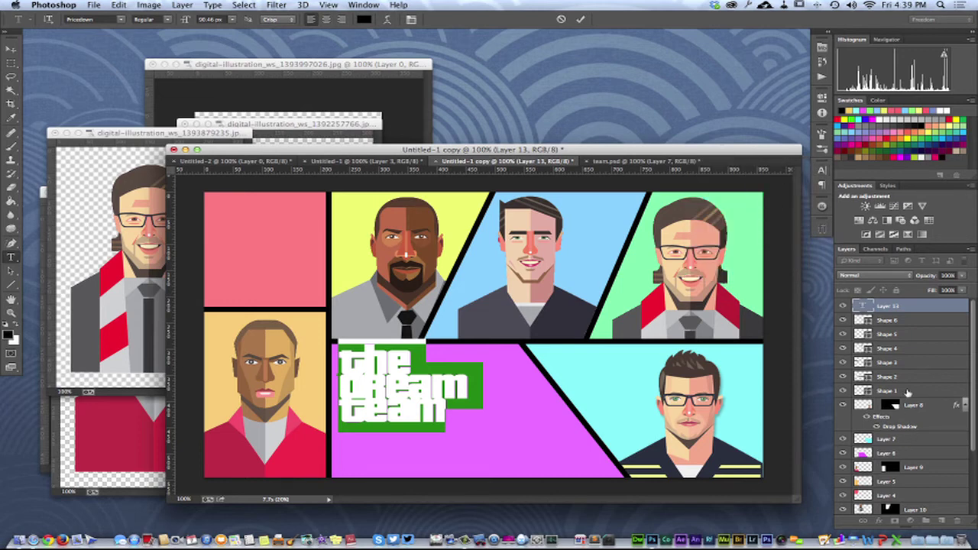
- Change the title's text color to white and commit the text edit
click(363, 20)
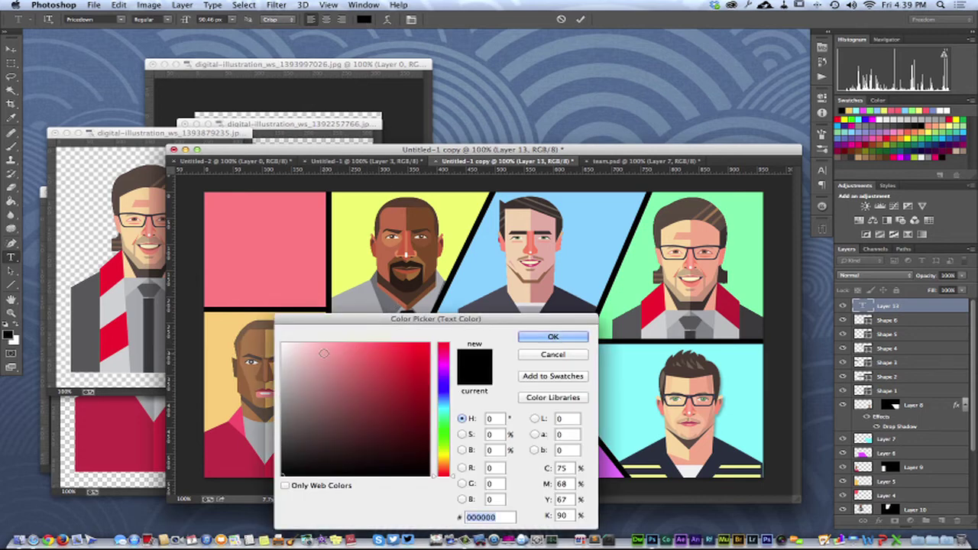
click(286, 339)
click(279, 340)
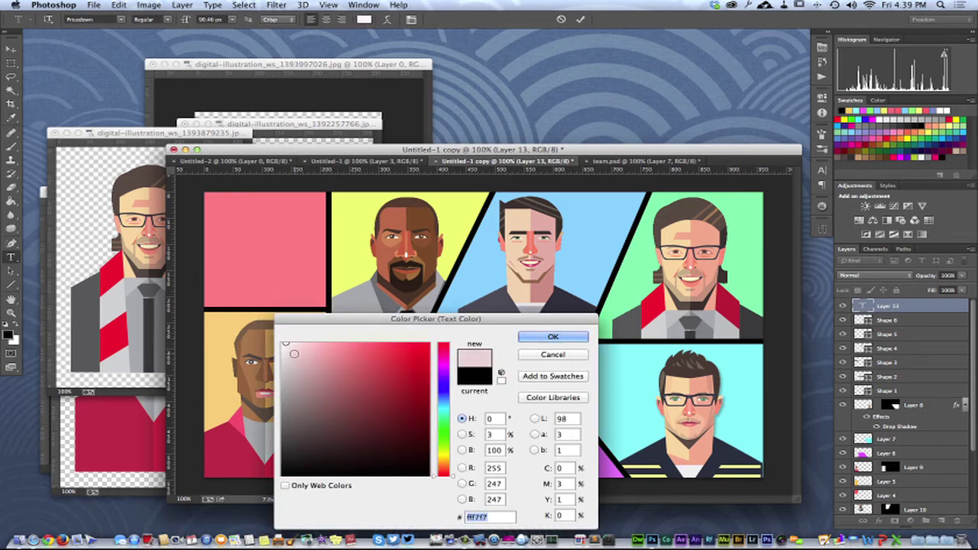
click(555, 337)
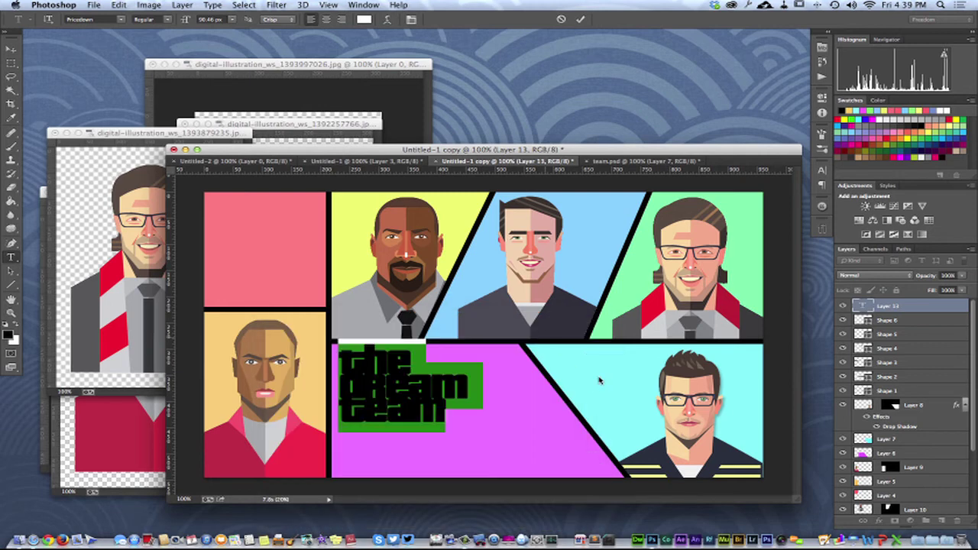
click(908, 305)
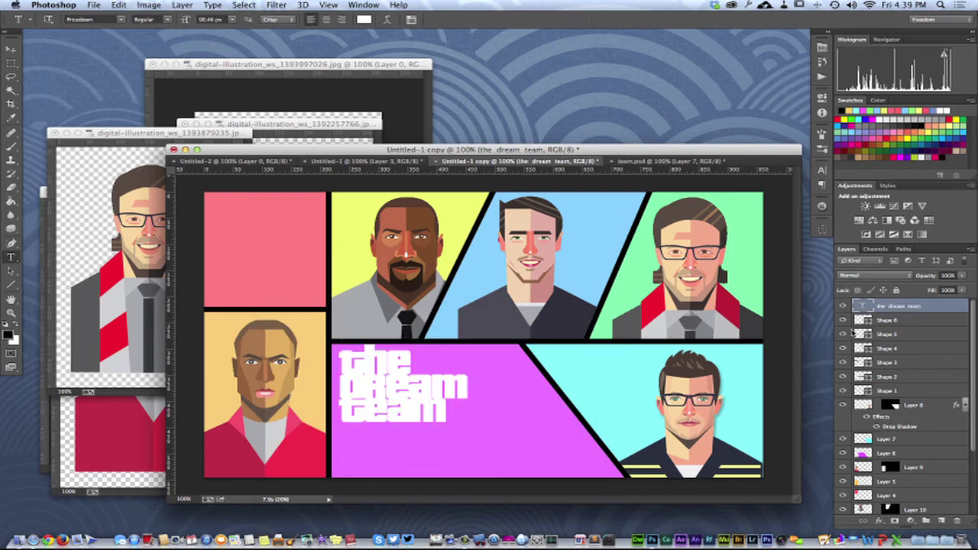
- Add a black outside Stroke layer style to the "the dream team" text layer at 100% opacity
double_click(930, 307)
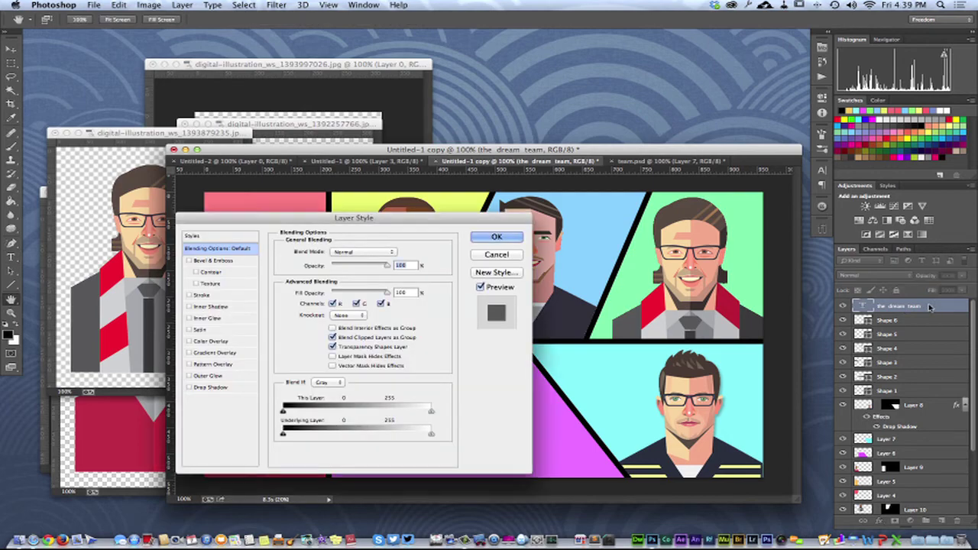
click(189, 298)
click(249, 299)
drag(280, 222, 564, 196)
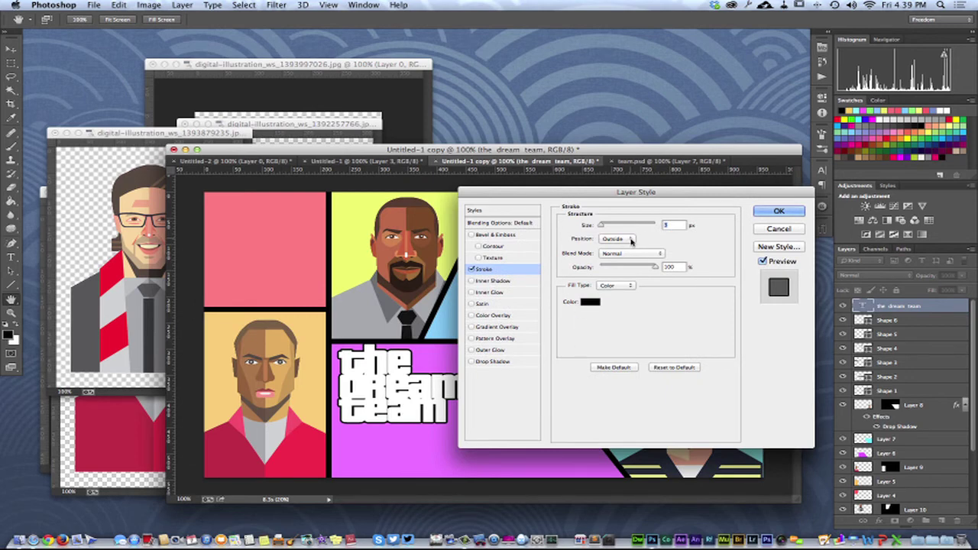
click(778, 212)
- Scale the title proportionally to 218.65% and move it over the purple panel, overlapping the neighboring portraits
key(super+t)
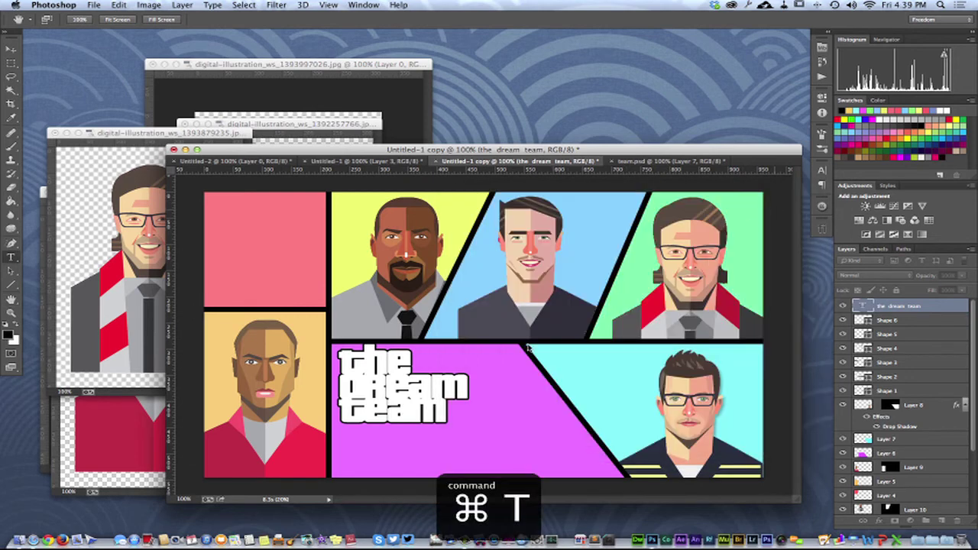
key(super+t)
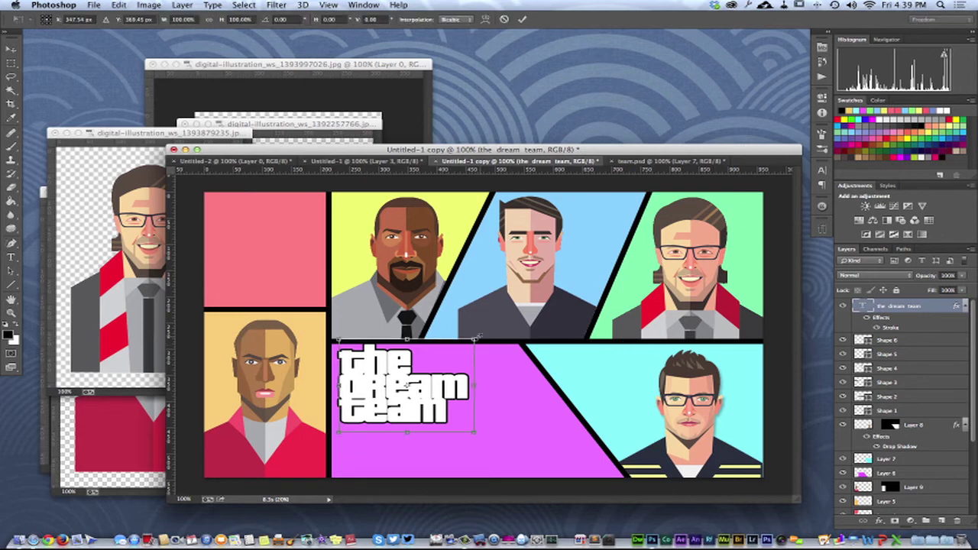
drag(474, 339, 557, 289)
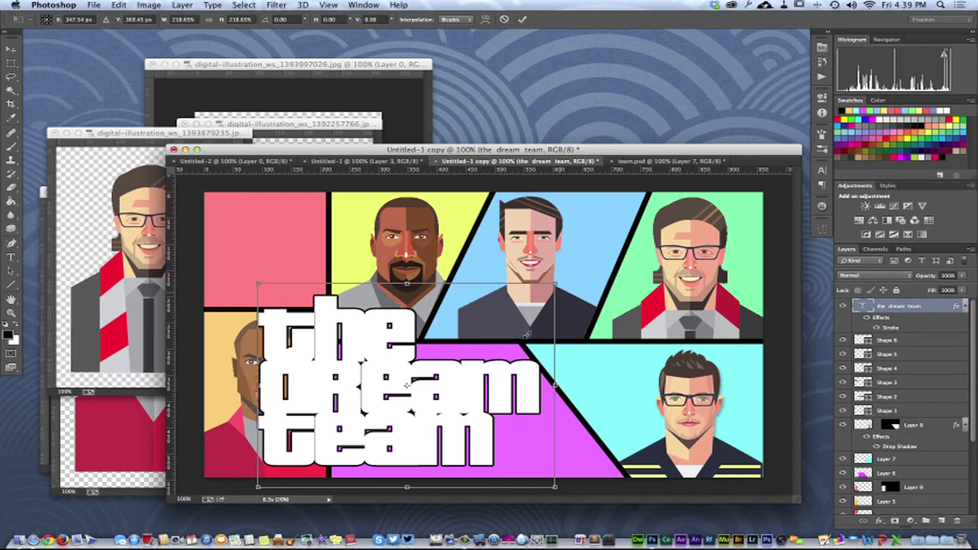
drag(512, 339, 594, 334)
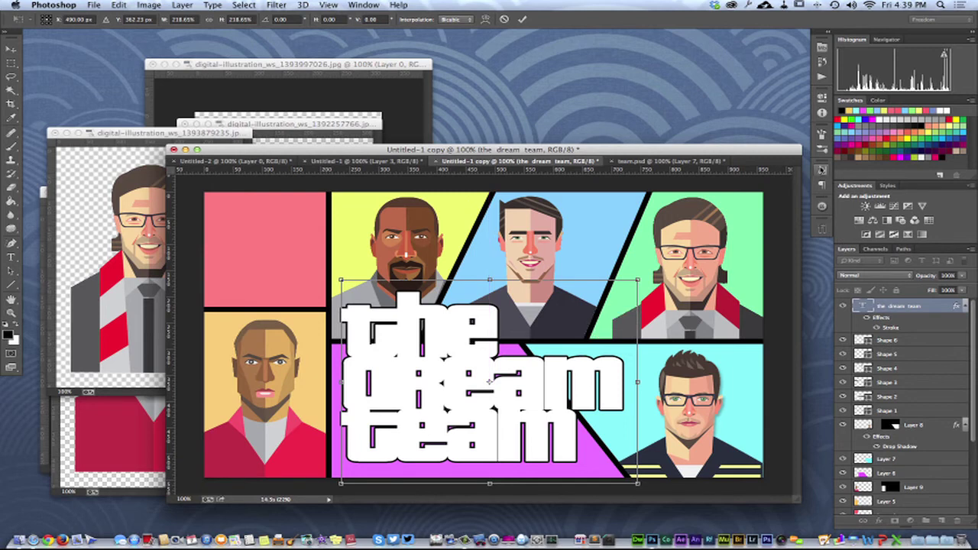
key(ctrl+Return)
- Increase the leading of the whole "the dream team" title so its three lines no longer overlap, and commit the text edit
key(ctrl+a)
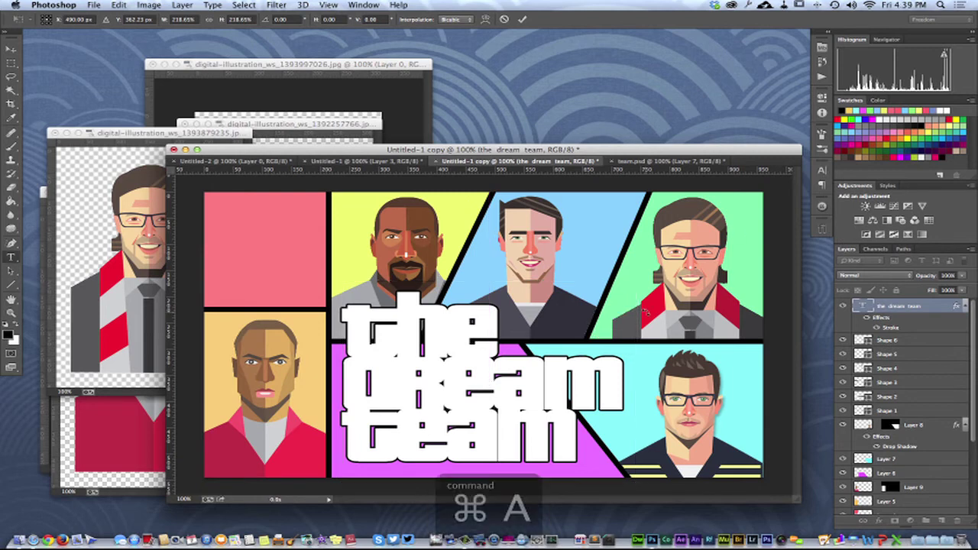
click(554, 415)
drag(552, 415, 360, 315)
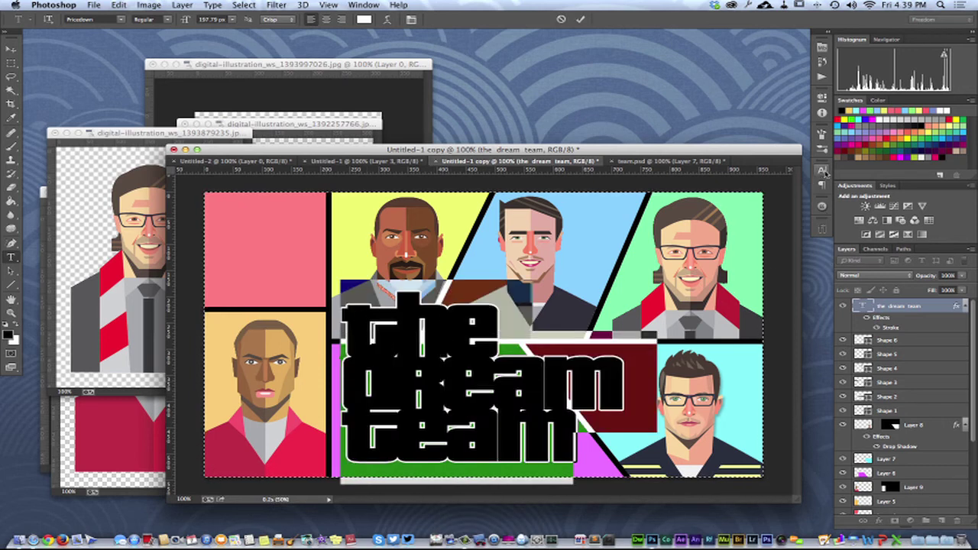
click(821, 170)
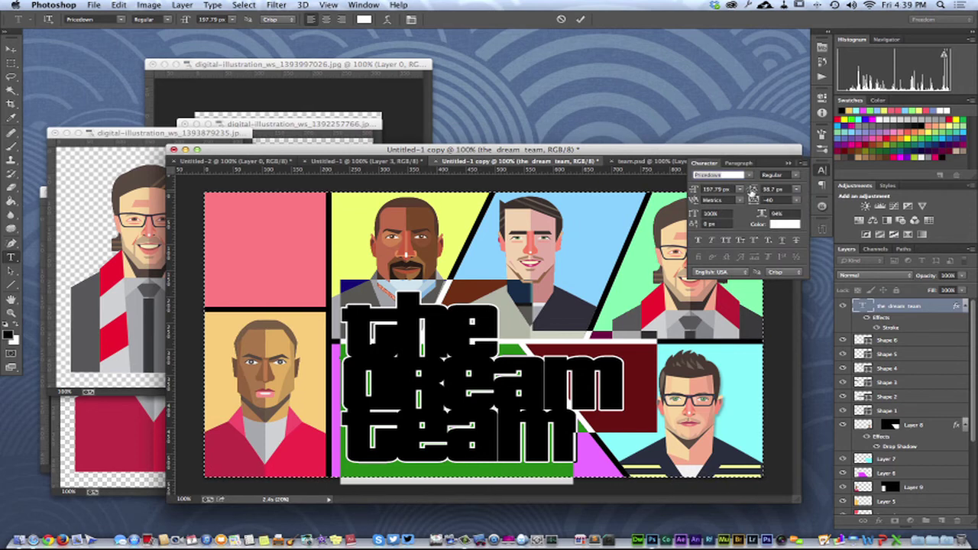
drag(753, 191, 754, 190)
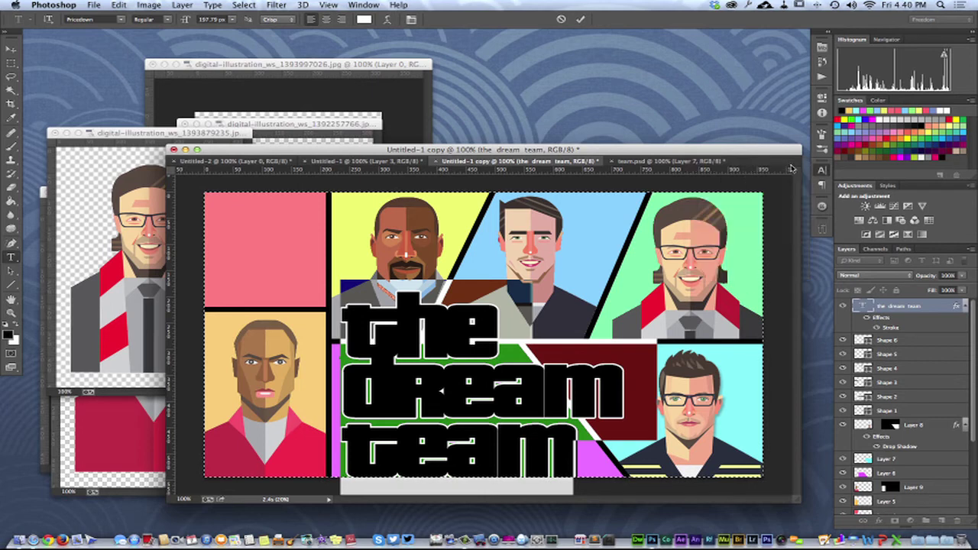
key(super+Return)
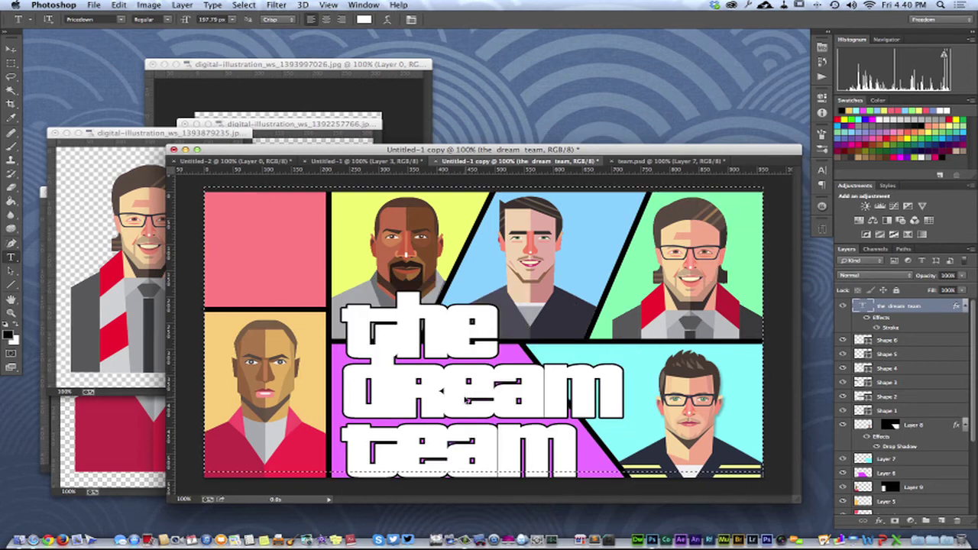
- Deselect the canvas selection and nudge the title slightly upward with the Move tool
key(super+space)
key(super+d)
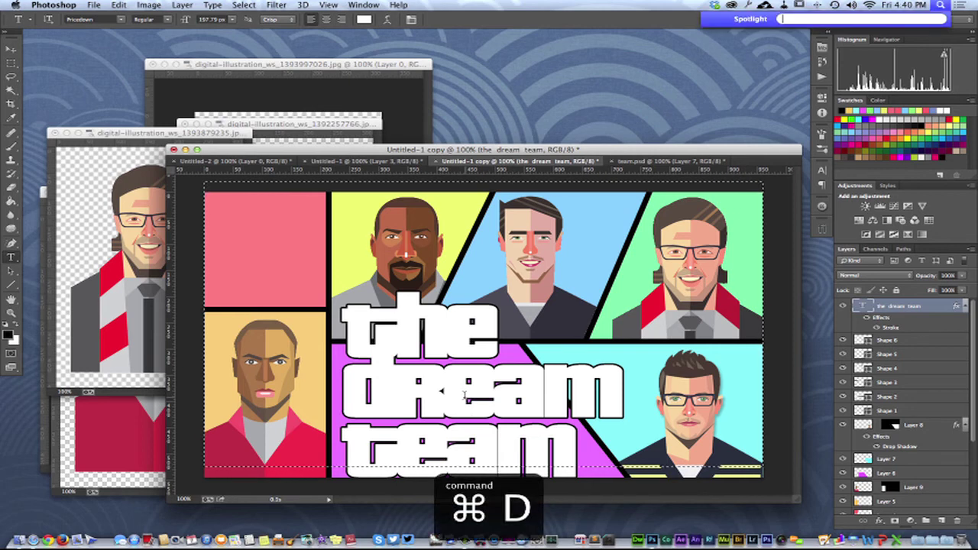
click(408, 251)
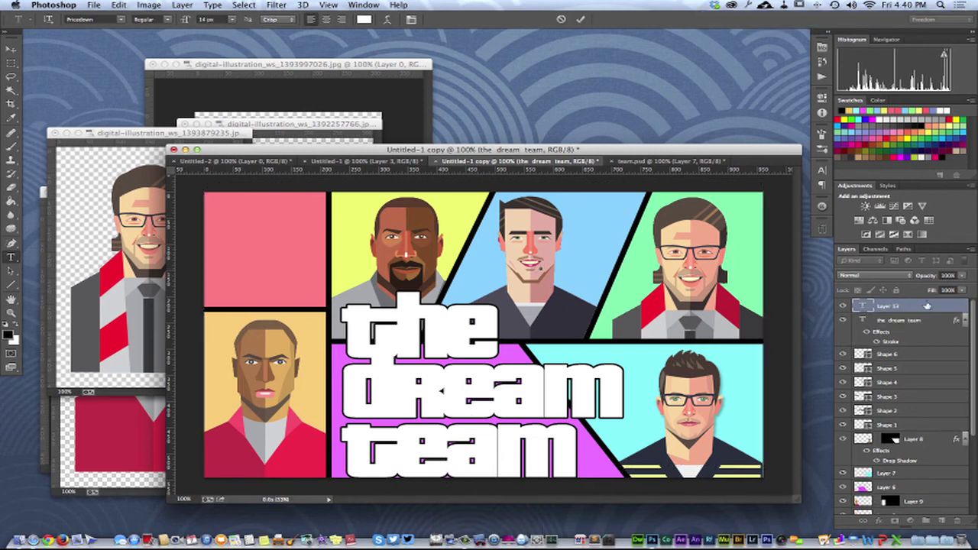
key(Escape)
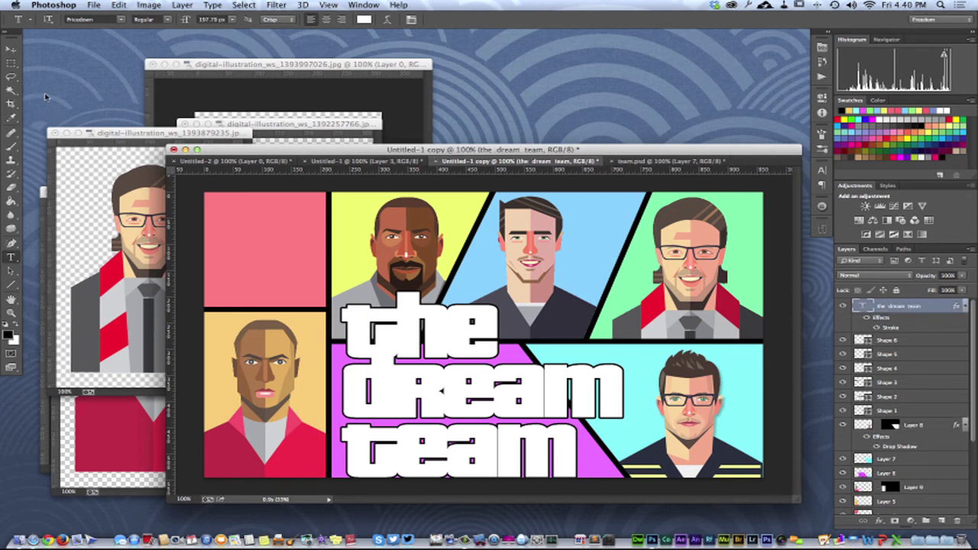
click(12, 49)
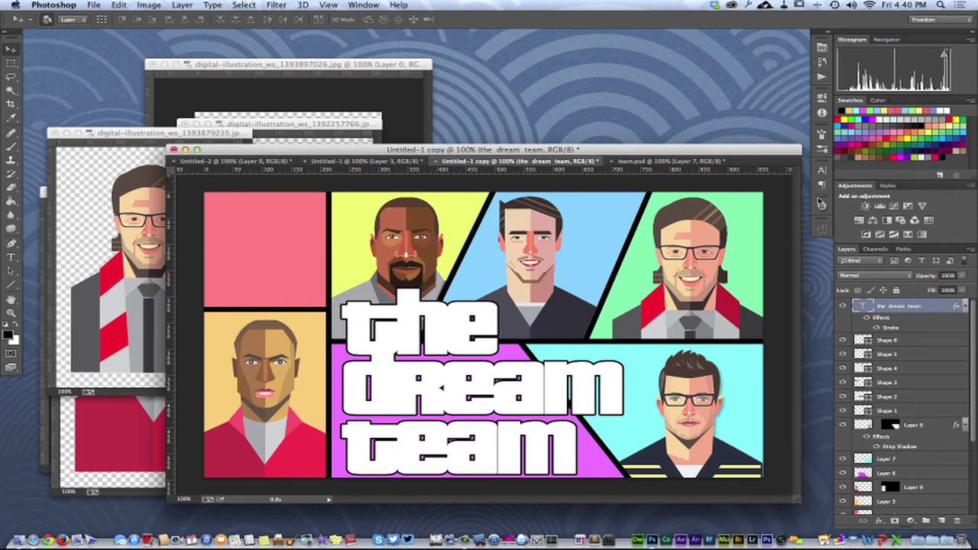
- Search the Flaticon library for "computer" and insert the laptop icon into the artwork
click(822, 227)
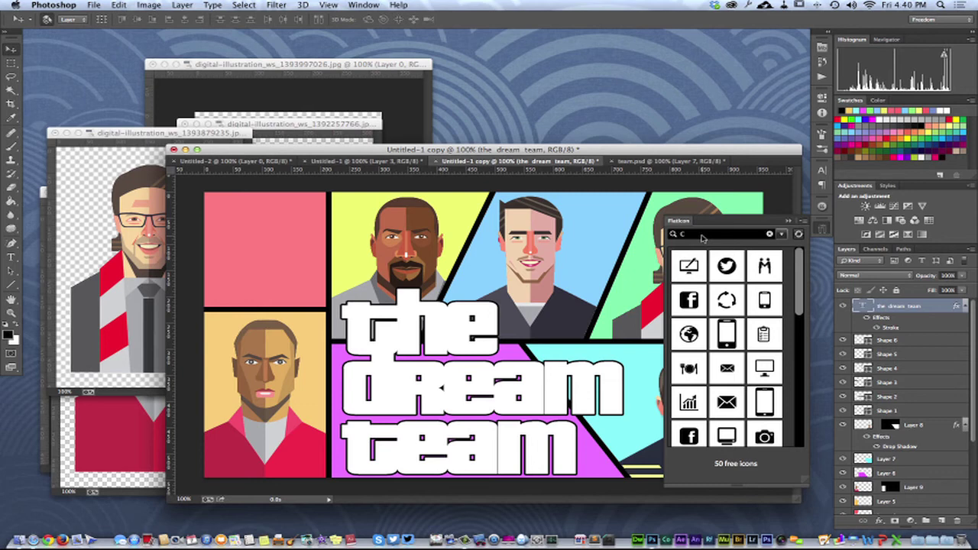
text(r)
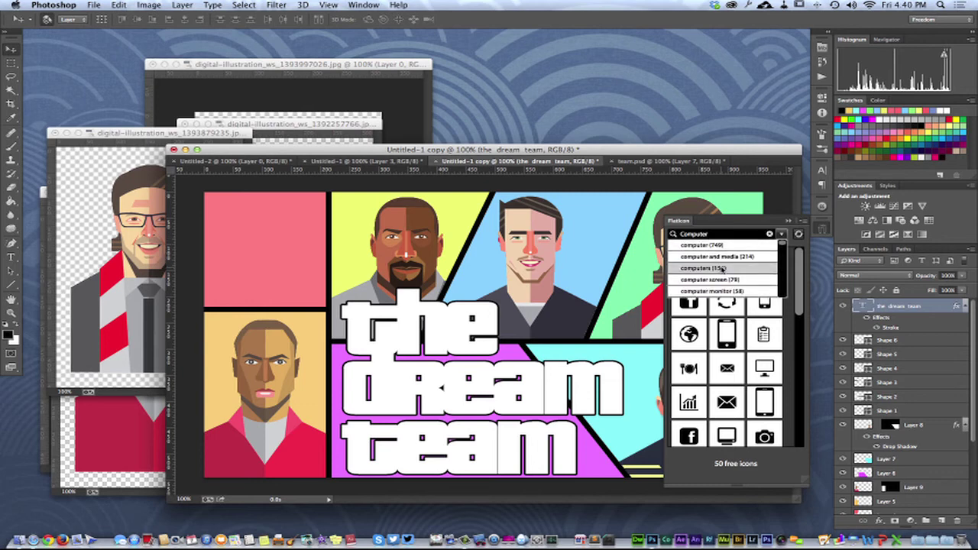
click(716, 248)
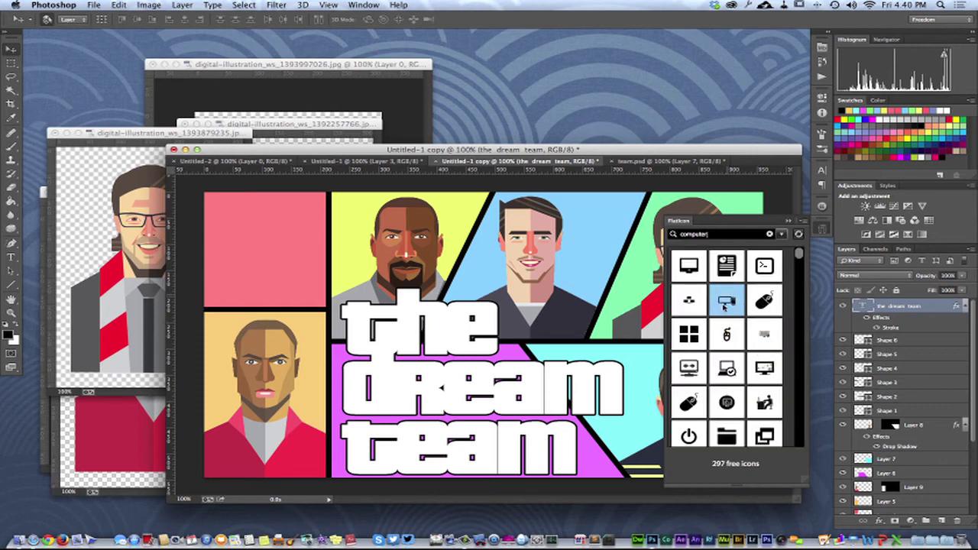
scroll(694, 277, down, 3)
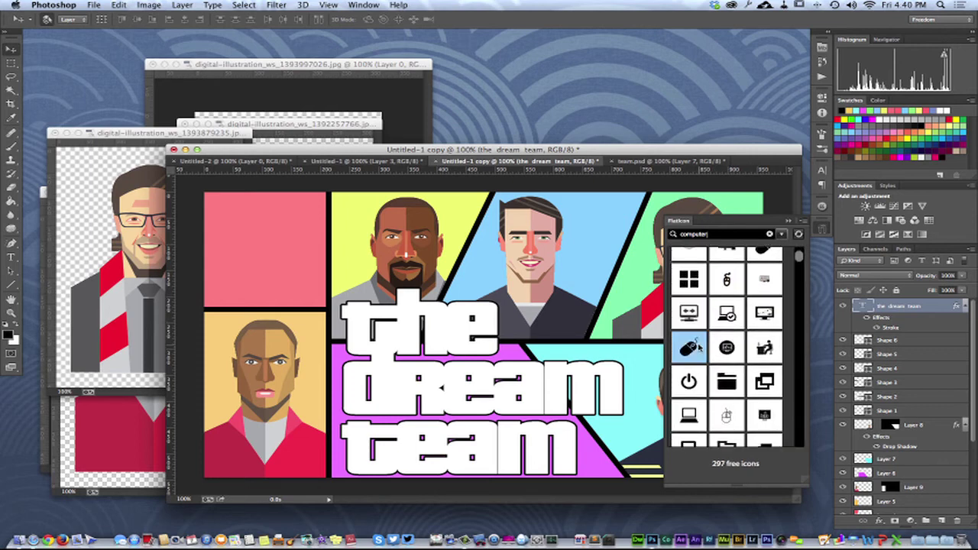
scroll(699, 348, down, 1)
click(687, 355)
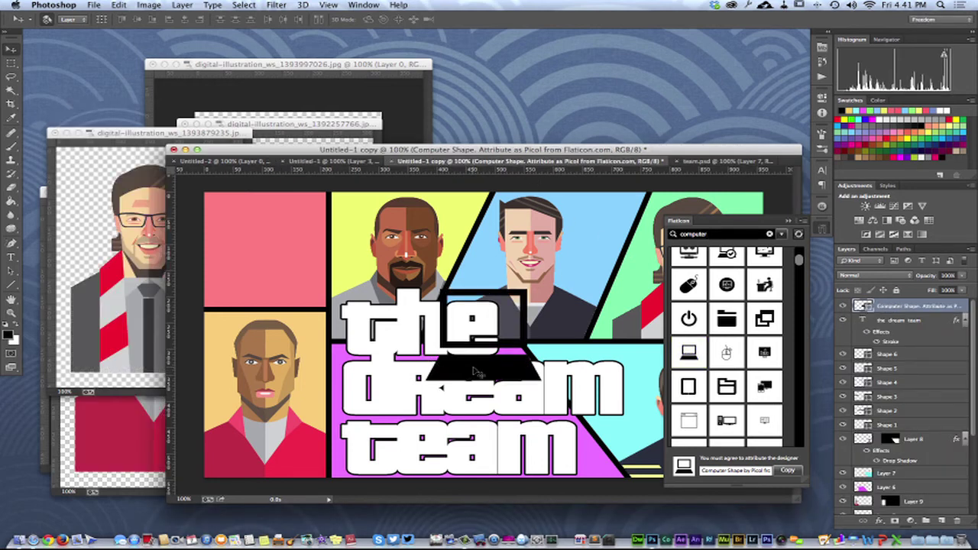
- Move the laptop icon into the empty pink panel and lower its layer opacity to 50%
drag(475, 372, 255, 288)
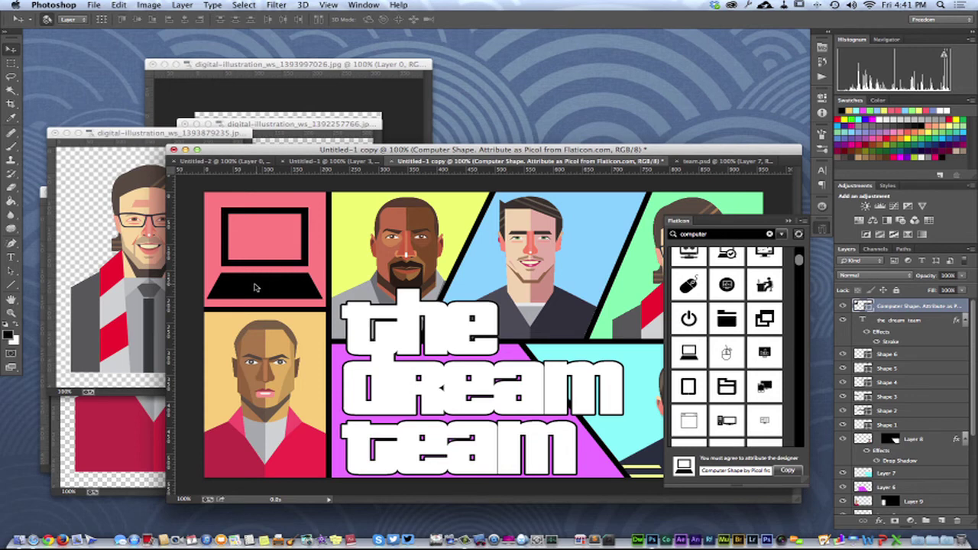
click(786, 221)
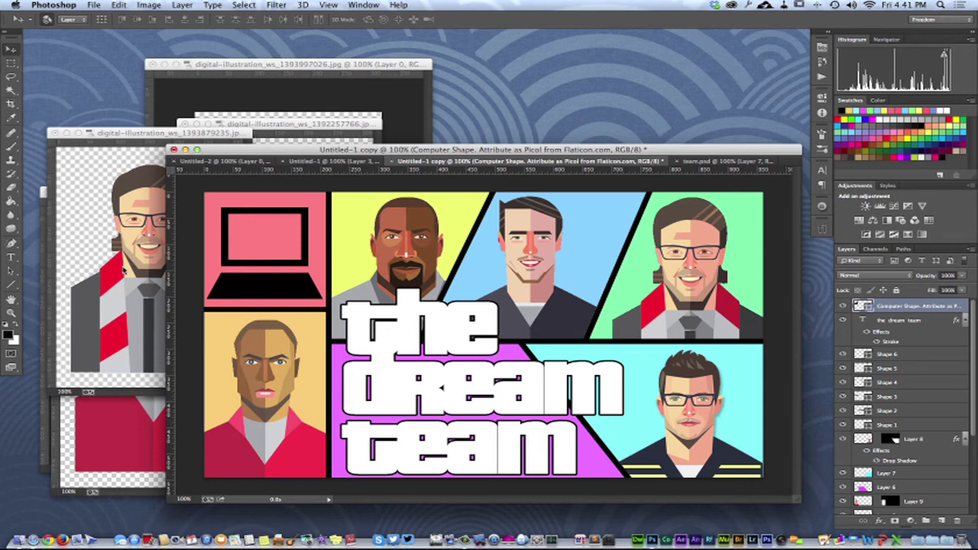
key(5)
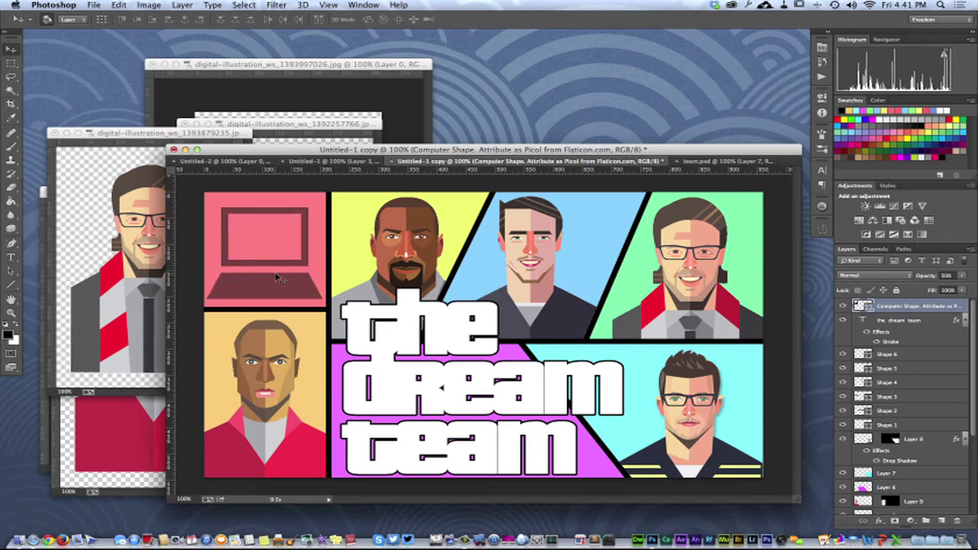
- Add a Drop Shadow layer style to the portraits in the green panel and the blue panel
click(693, 321)
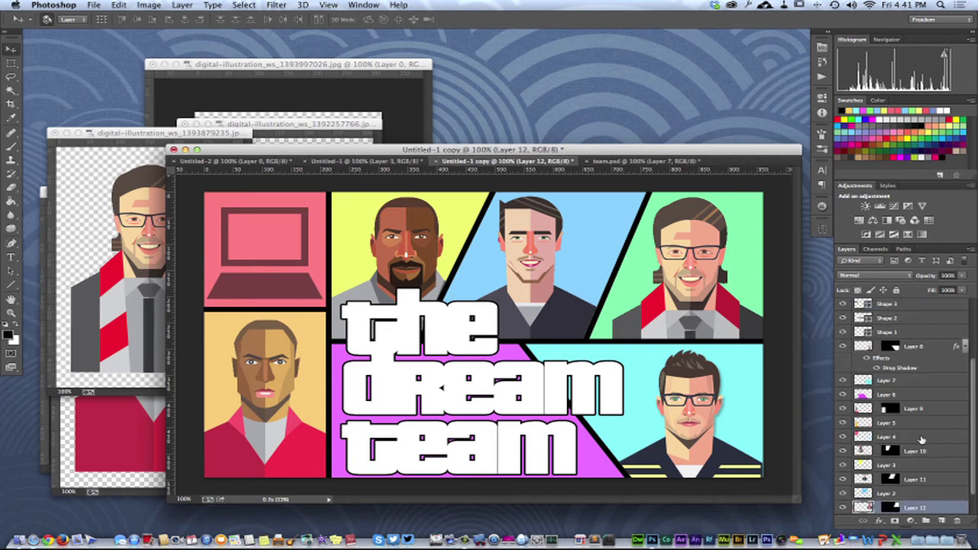
double_click(942, 507)
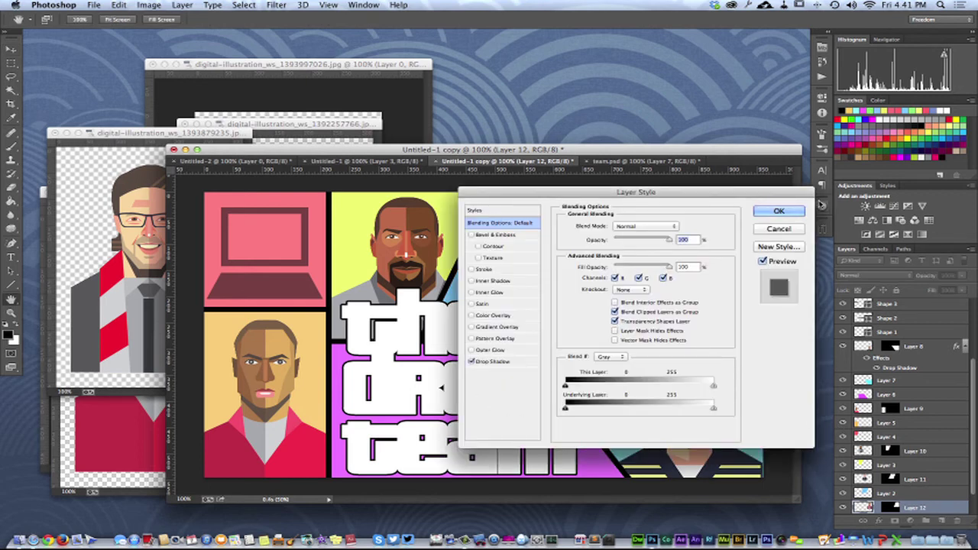
click(779, 210)
click(538, 253)
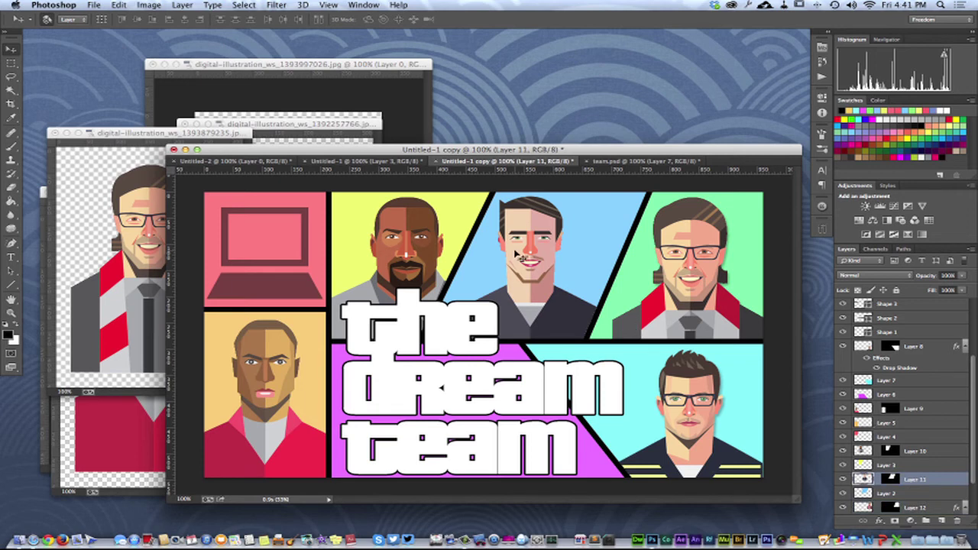
double_click(905, 479)
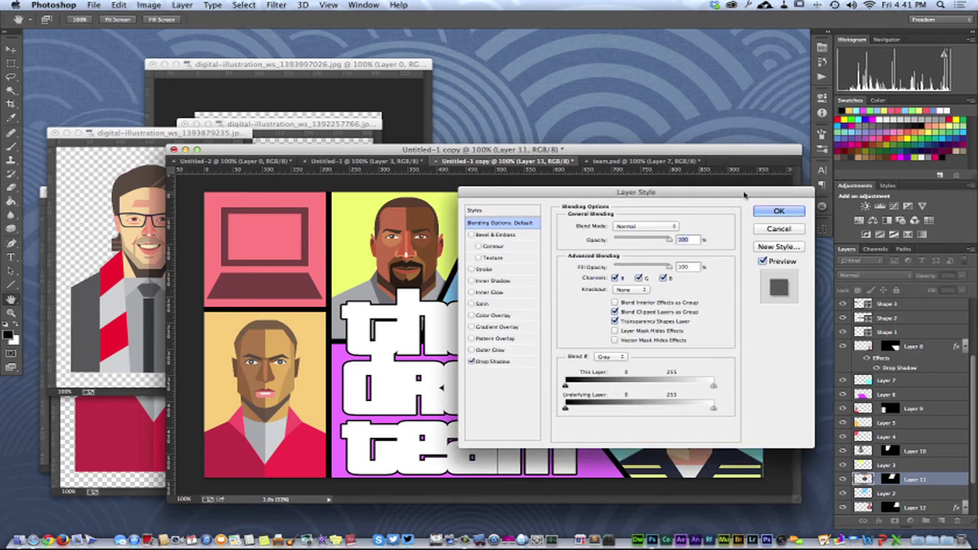
click(779, 211)
key(v)
- Add a Drop Shadow layer style to the portraits in the yellow panel and the orange panel
click(407, 259)
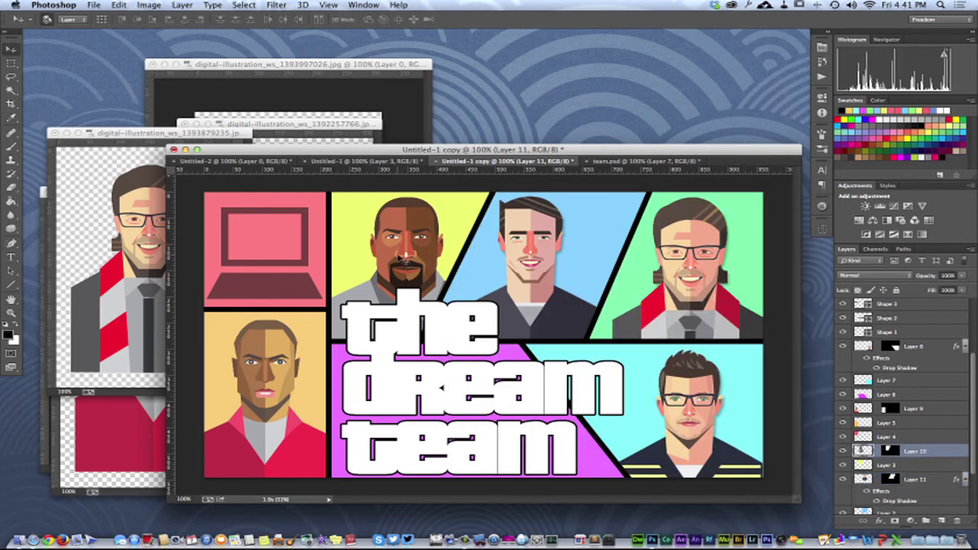
double_click(954, 454)
click(472, 362)
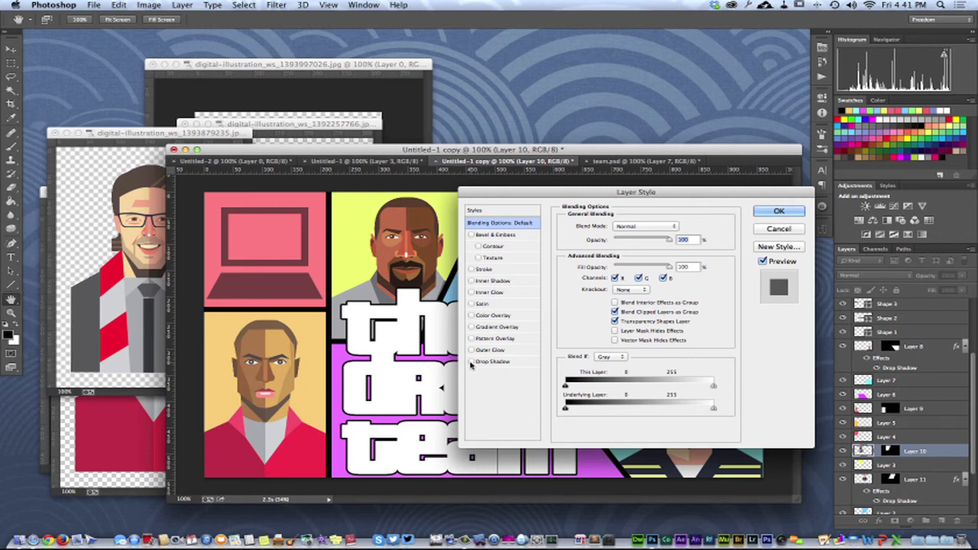
click(779, 211)
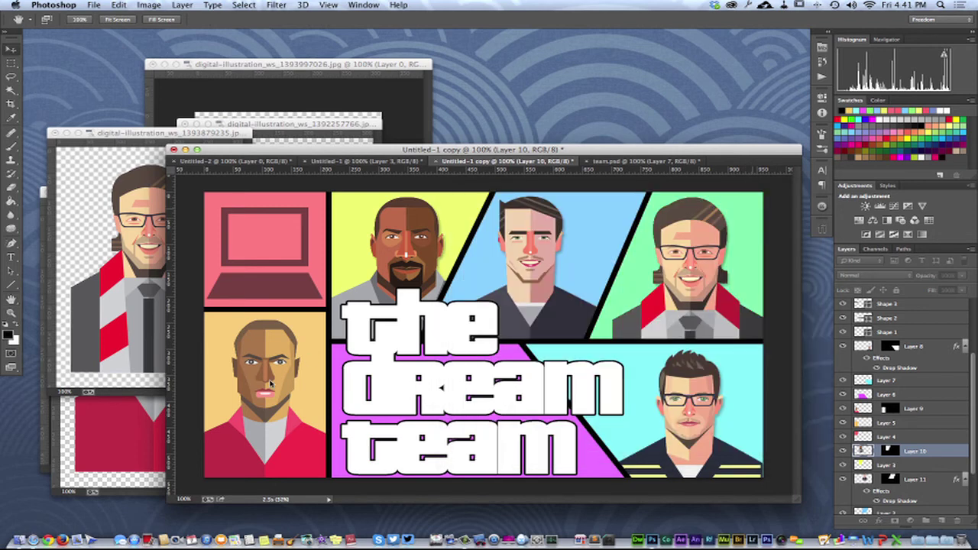
click(264, 385)
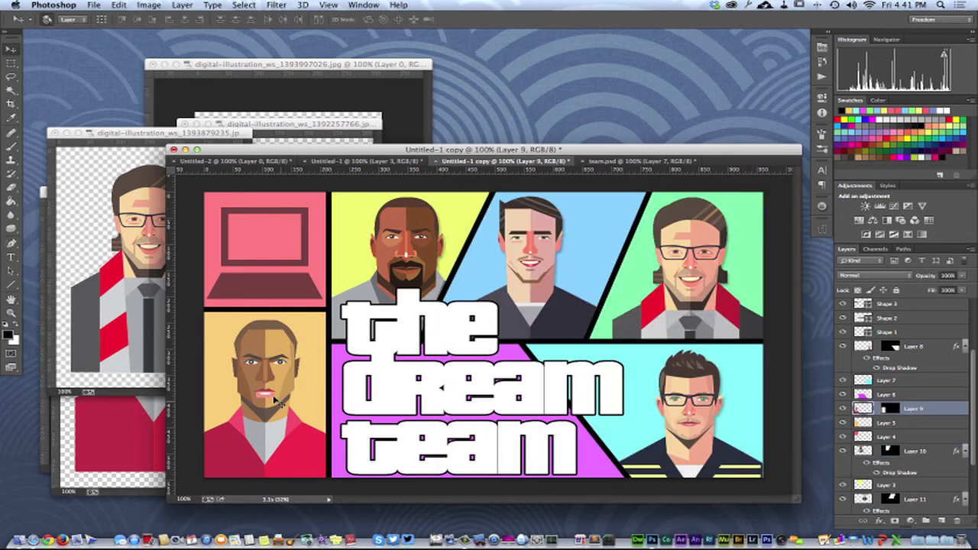
double_click(940, 411)
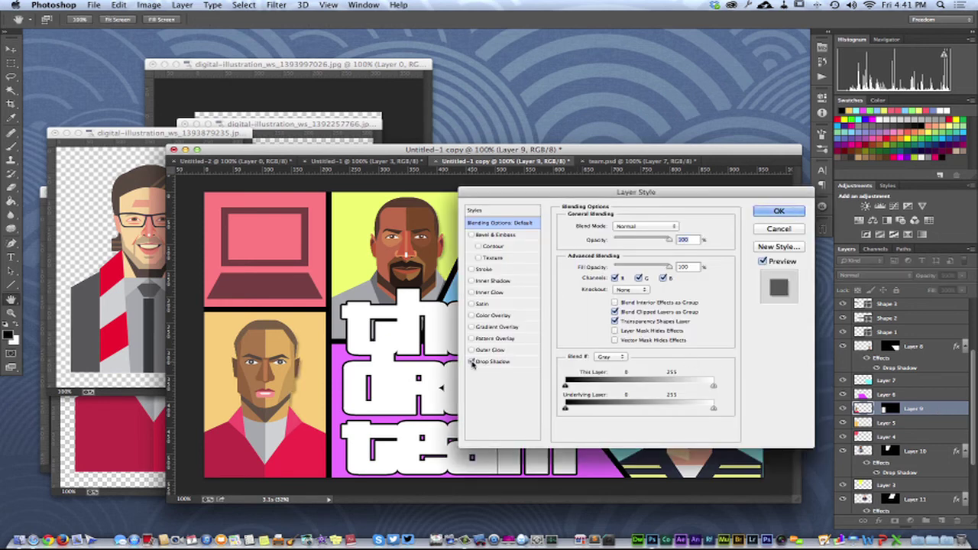
click(472, 362)
click(778, 211)
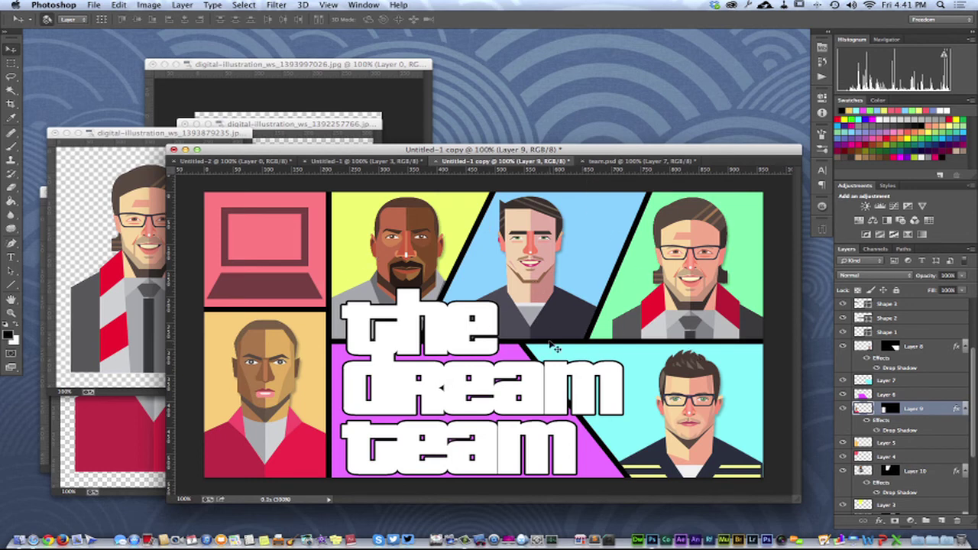
- Separate team.psd into its own window and copy its dark lettering texture into the Untitled-1 copy artwork, covering the canvas
click(622, 161)
drag(619, 162, 636, 101)
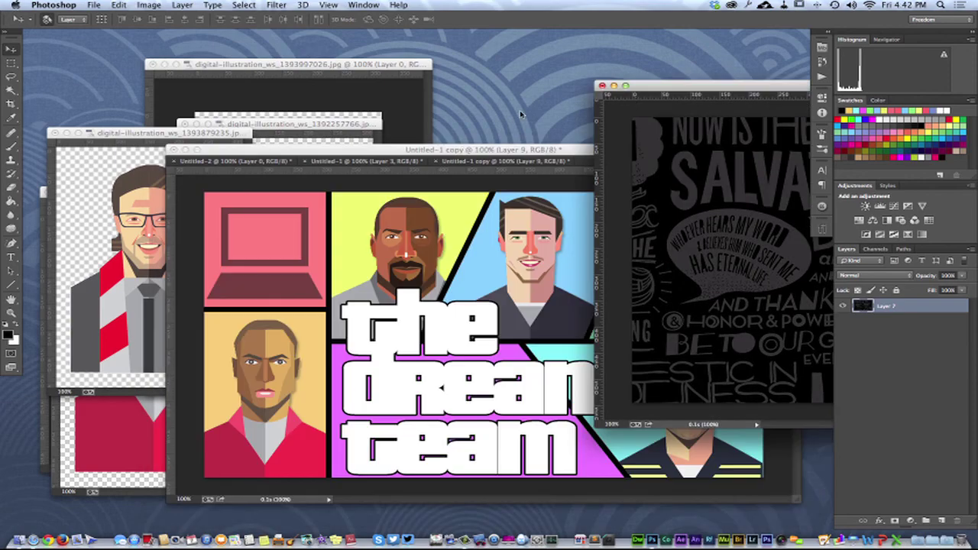
drag(502, 150, 425, 142)
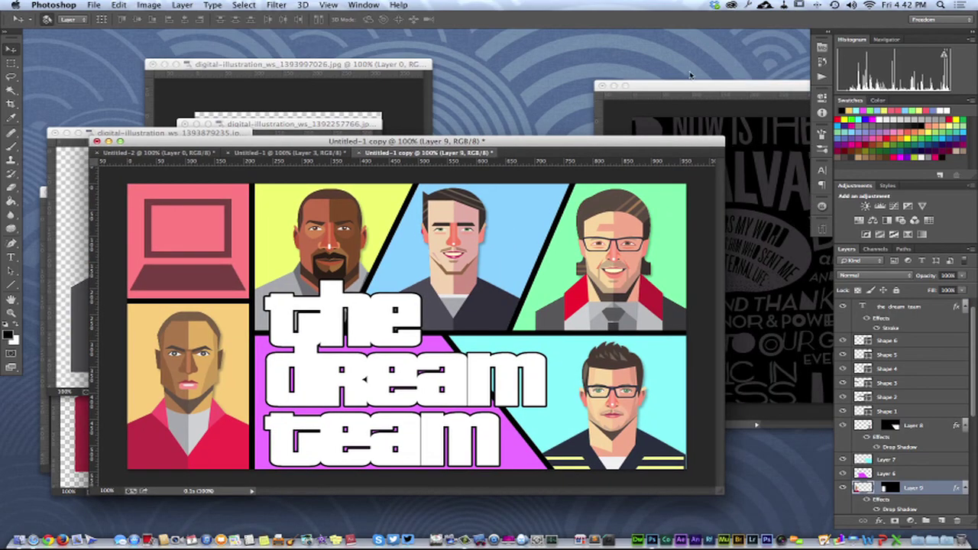
drag(694, 86, 290, 332)
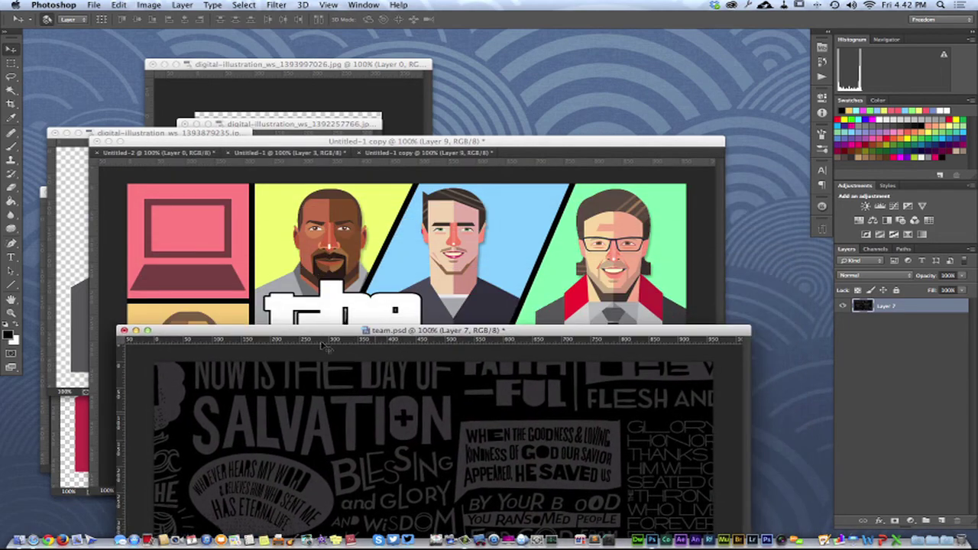
scroll(390, 403, down, 2)
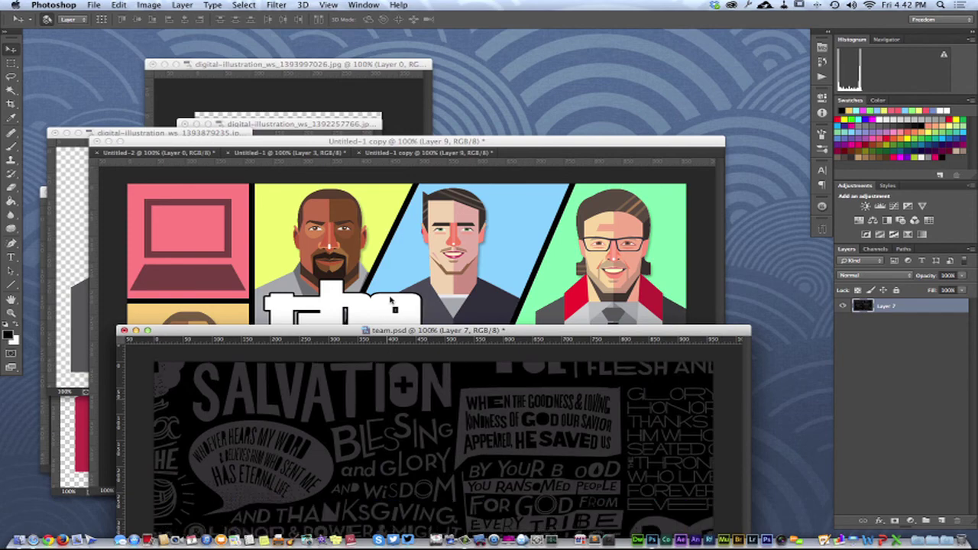
click(391, 301)
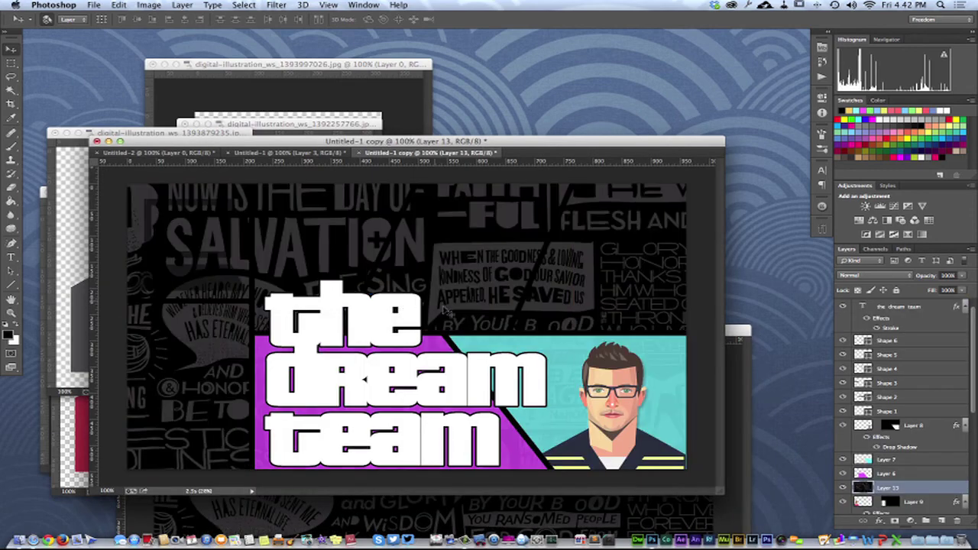
- Move the lettering texture layer to the top of the layer stack and set its blend mode to Linear Dodge (Add)
drag(947, 489, 922, 303)
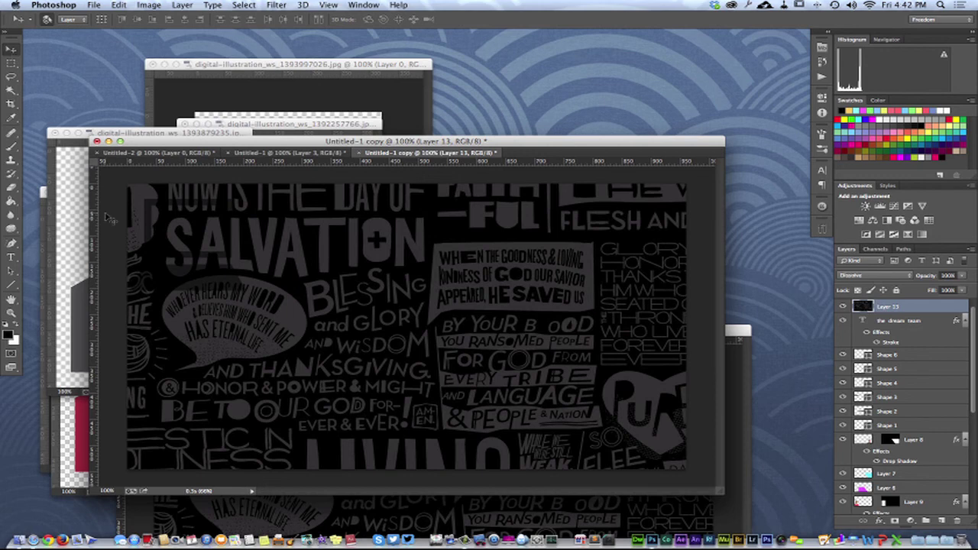
key(shift+plus)
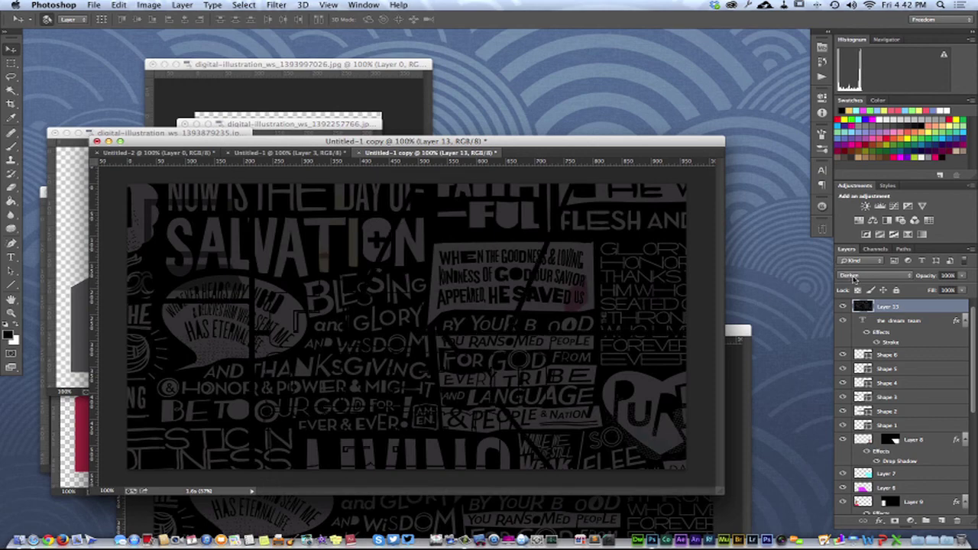
key(shift+plus)
key(shift+plus)
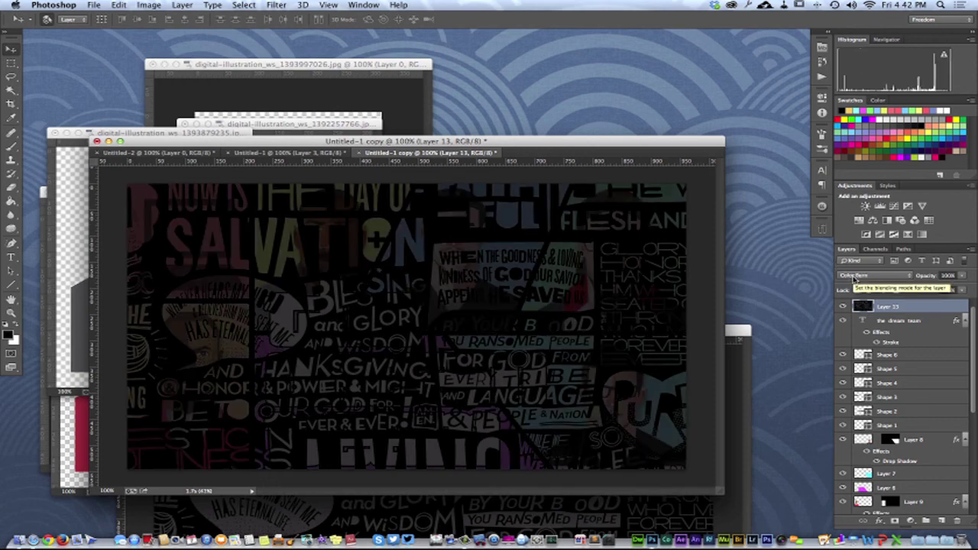
key(shift+plus)
key(shift+plus)
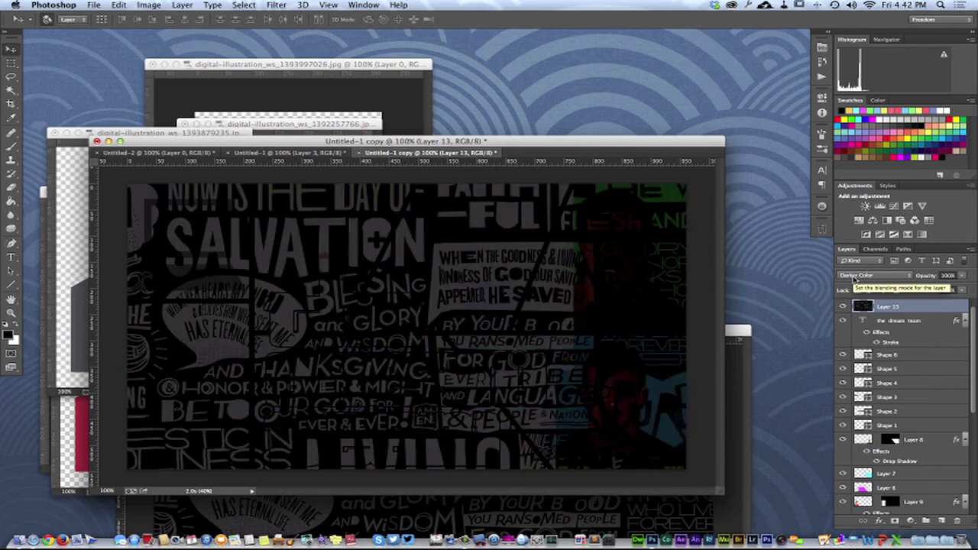
key(shift+plus)
key(shift+plus)
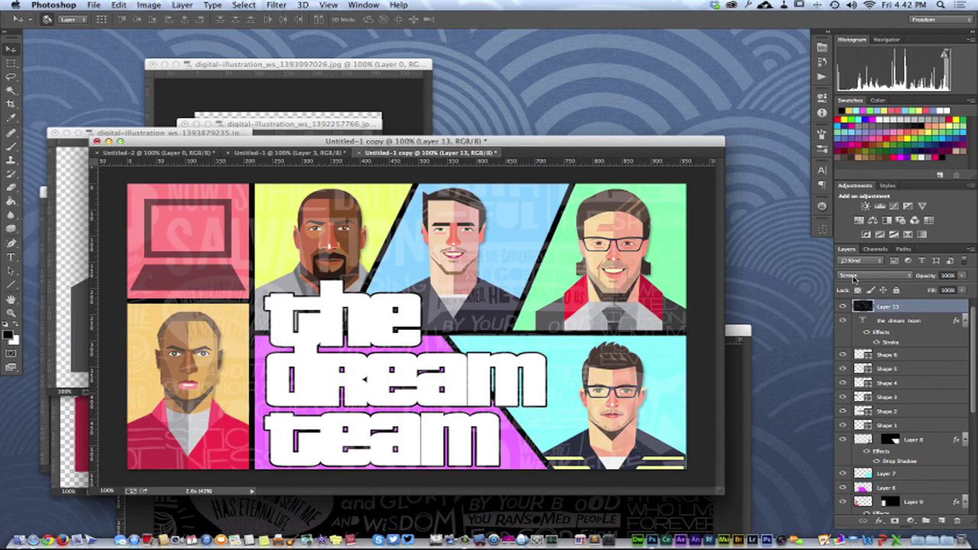
key(shift+plus)
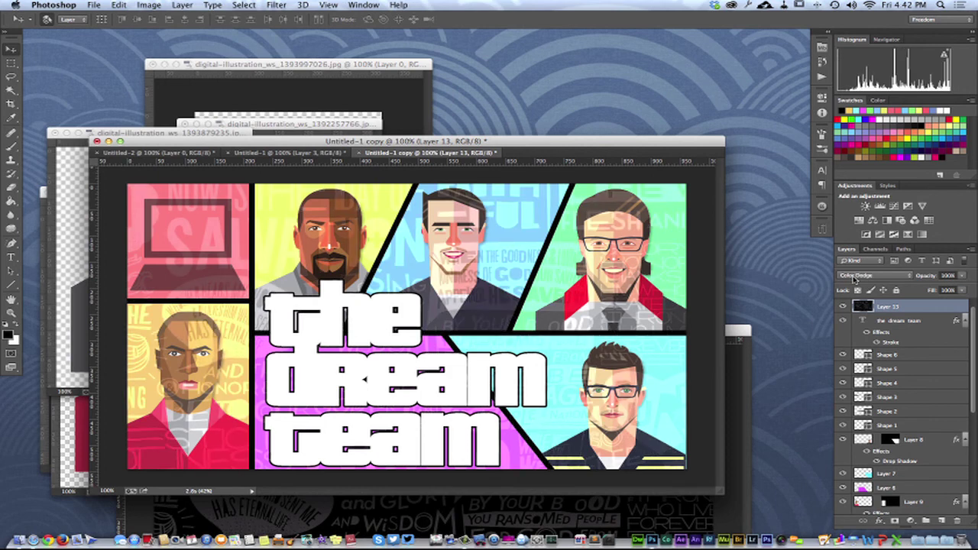
key(shift+plus)
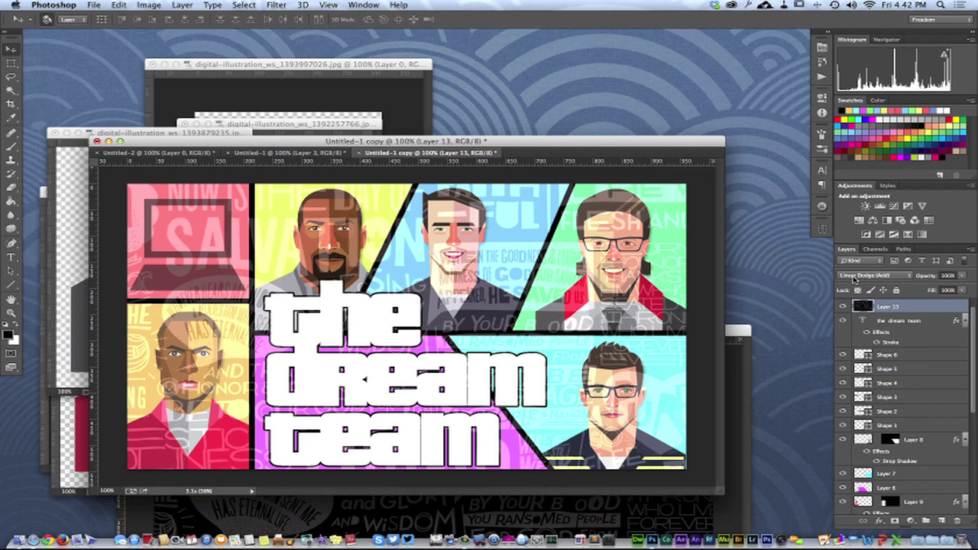
- Lower the lettering texture layer's opacity to 32%, and try clipping it to the title text layer before releasing the clipping mask
click(928, 277)
drag(922, 280, 917, 280)
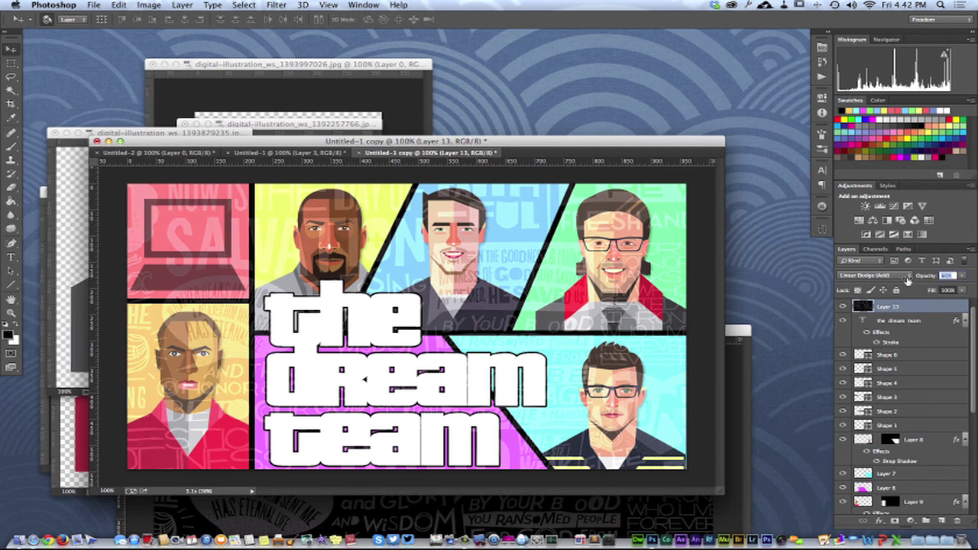
mouse_move(907, 281)
mouse_down()
mouse_move(929, 278)
mouse_move(916, 279)
mouse_up()
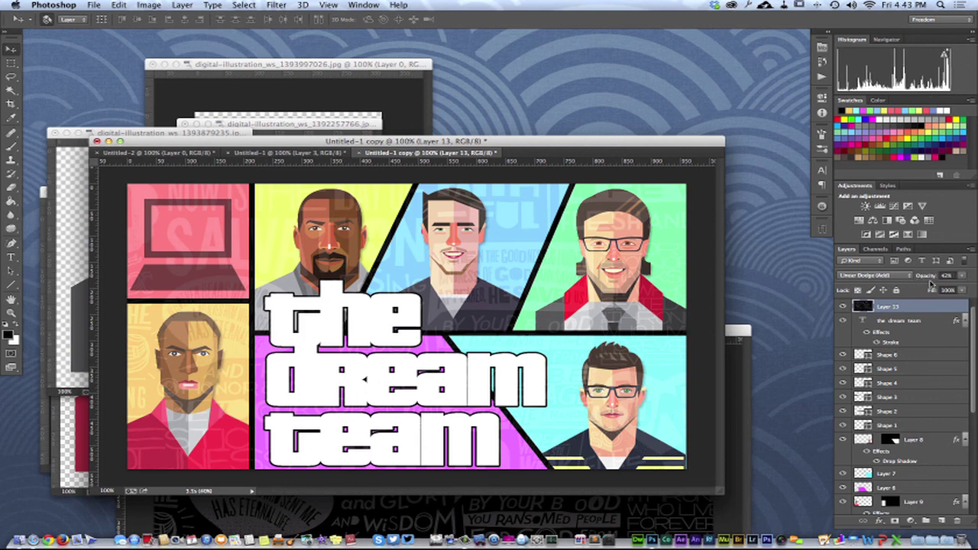
drag(927, 281, 923, 280)
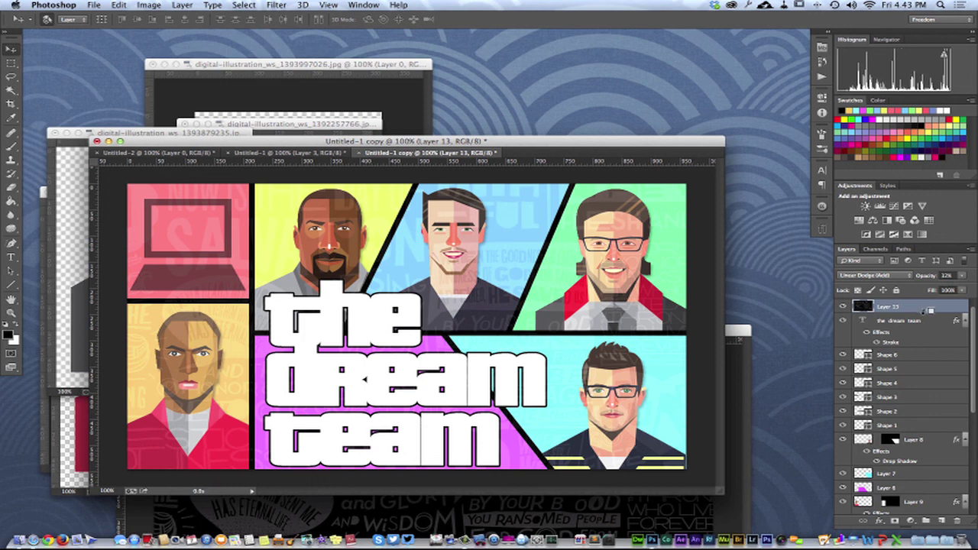
alt+click(929, 312)
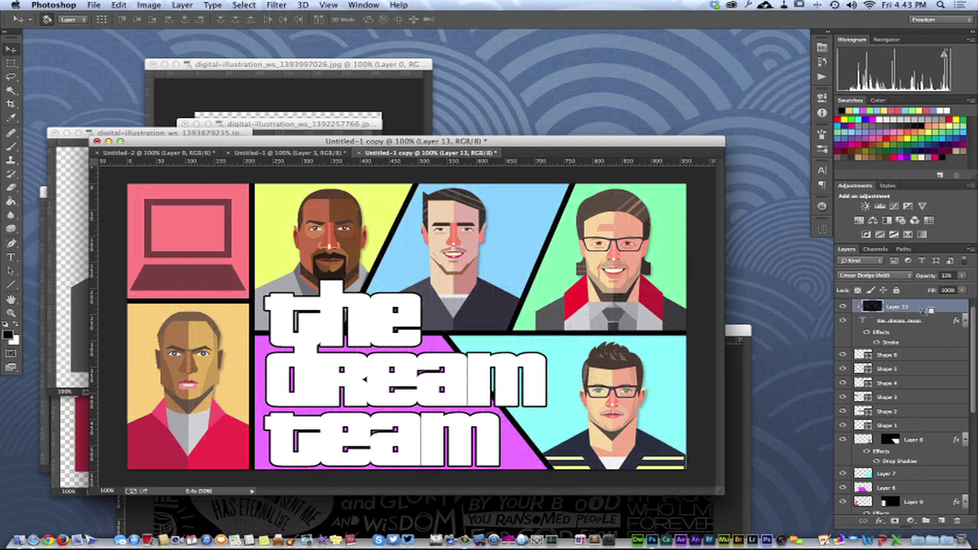
alt+click(929, 311)
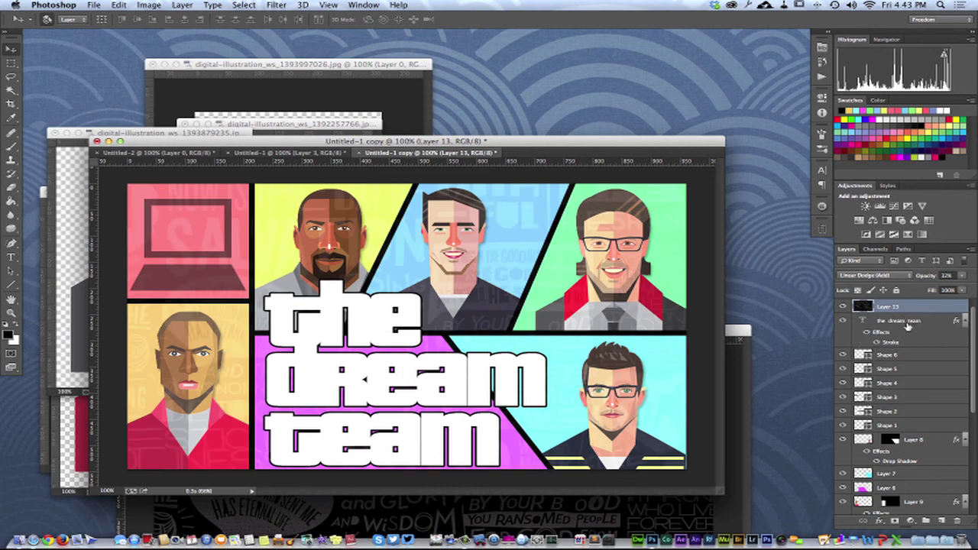